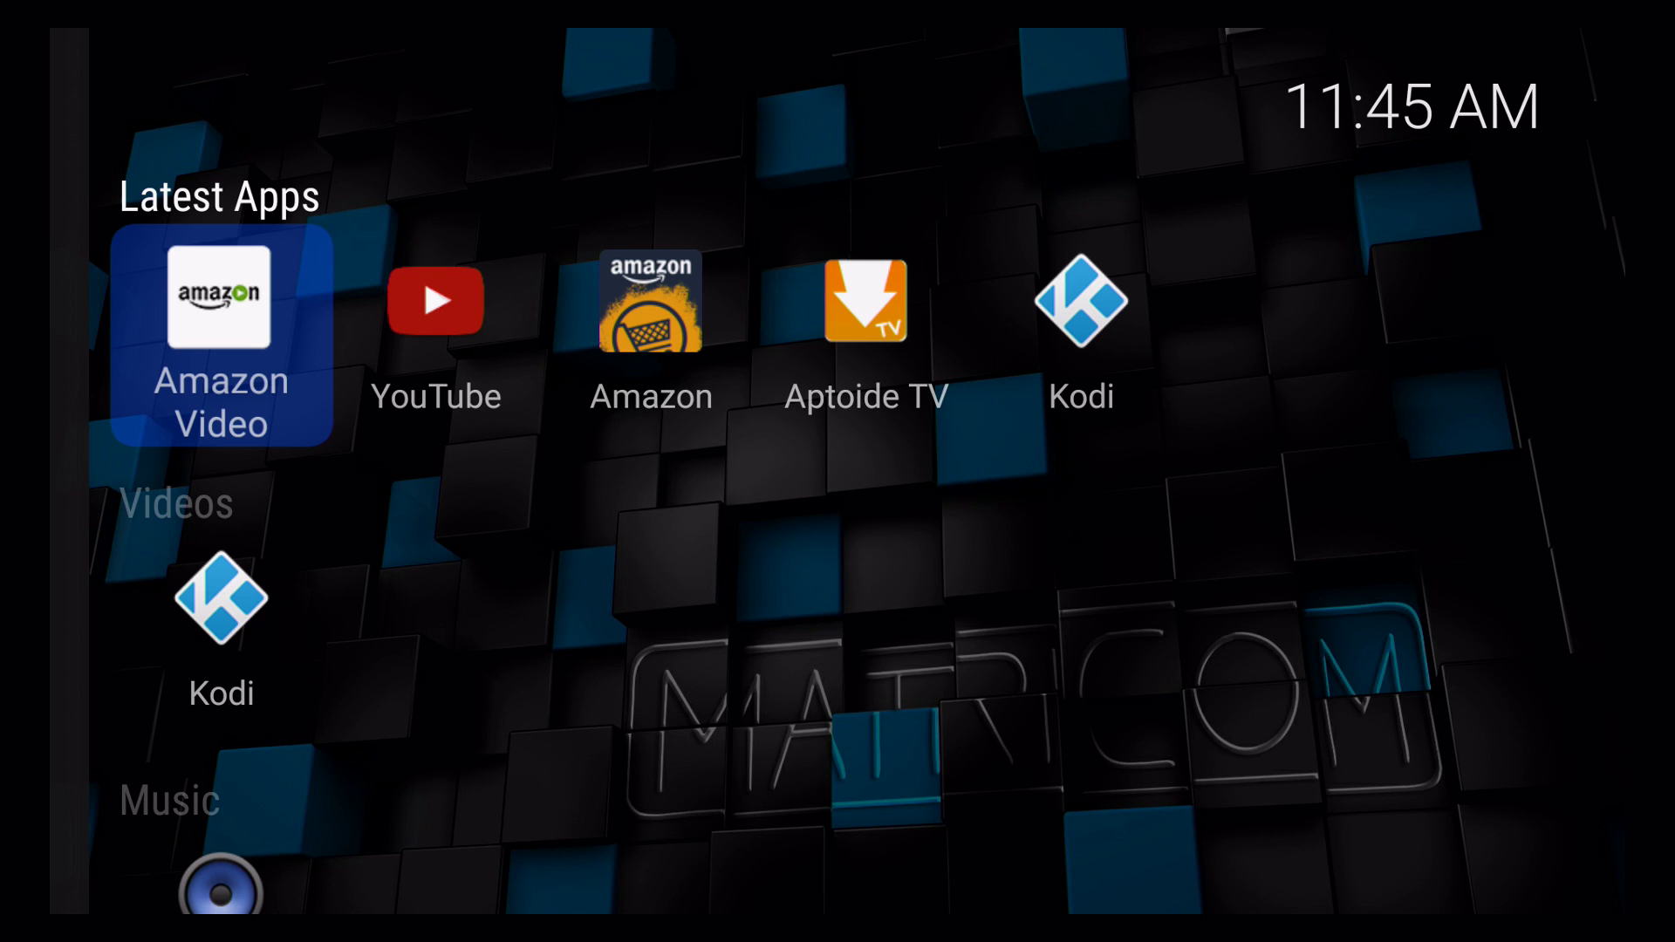
# Step: Launch Amazon Video from the launcher's Latest Apps row
pyautogui.press('Right')
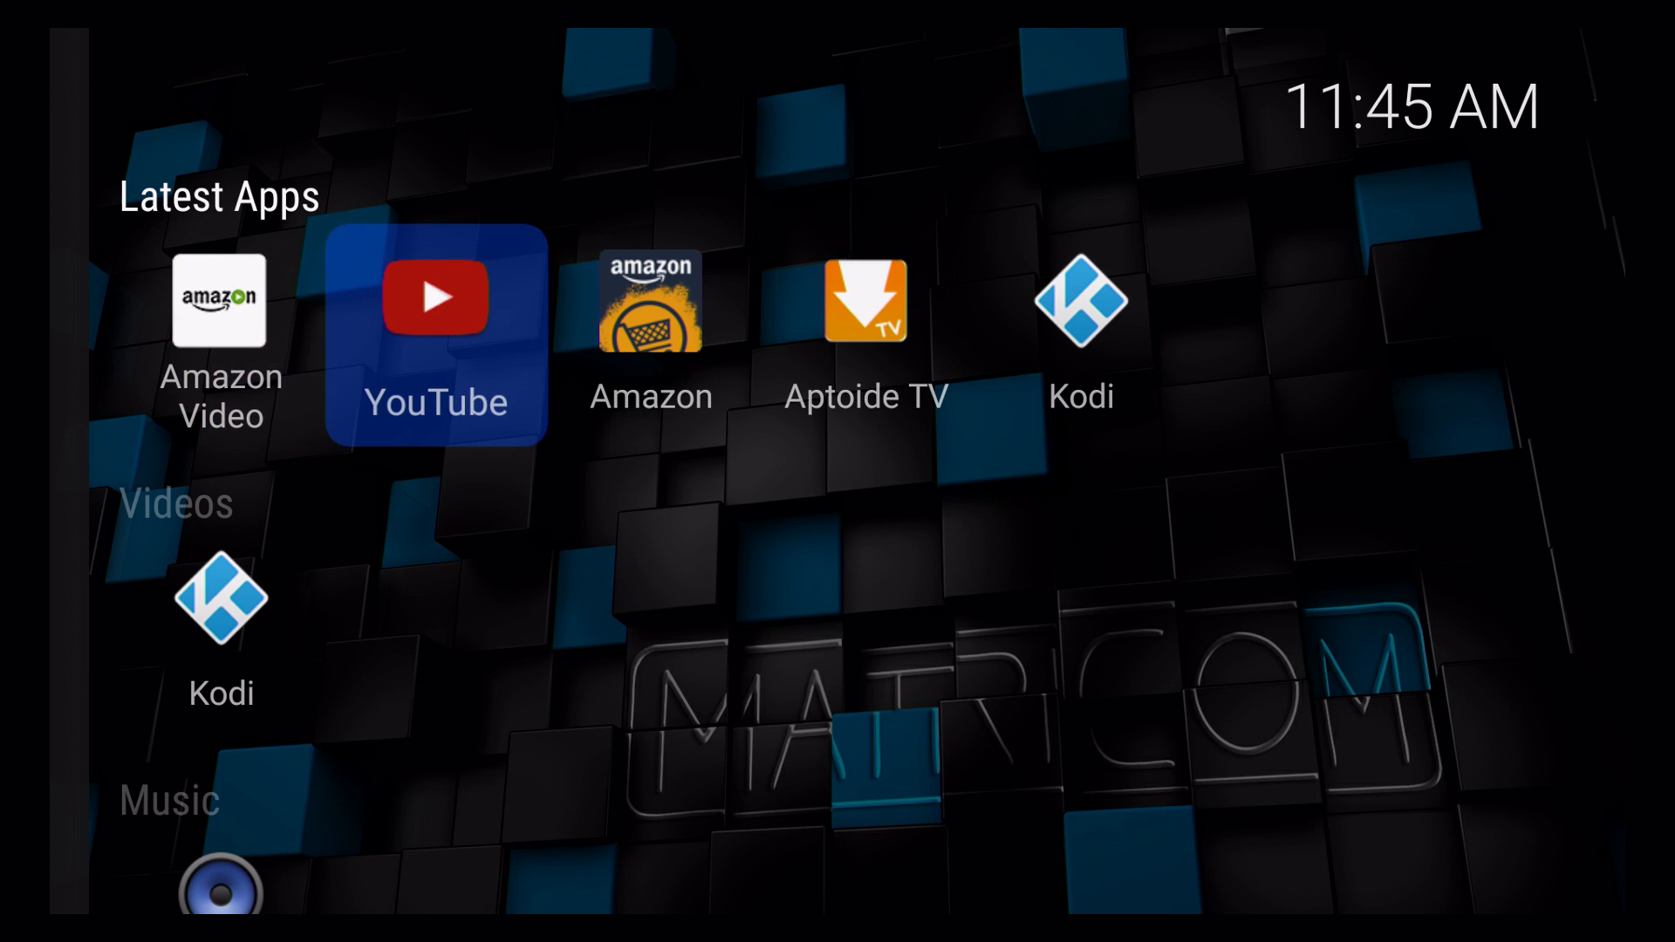
pyautogui.press('Right')
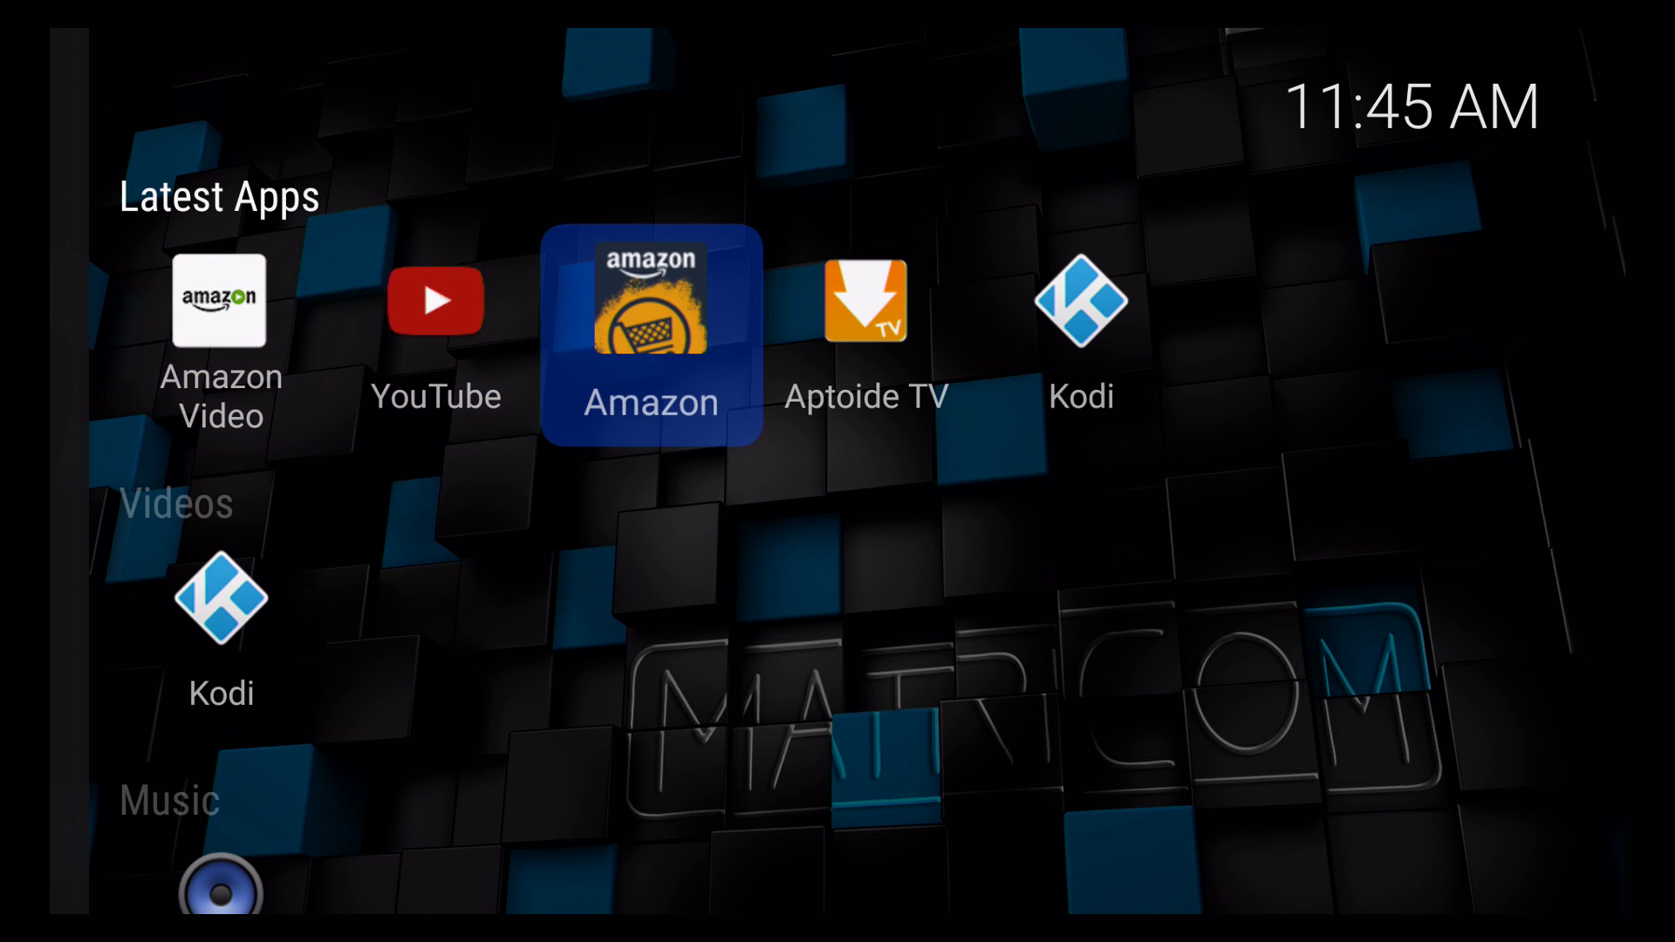
pyautogui.press('Right')
pyautogui.press('Left')
pyautogui.press('Left')
pyautogui.press('Left')
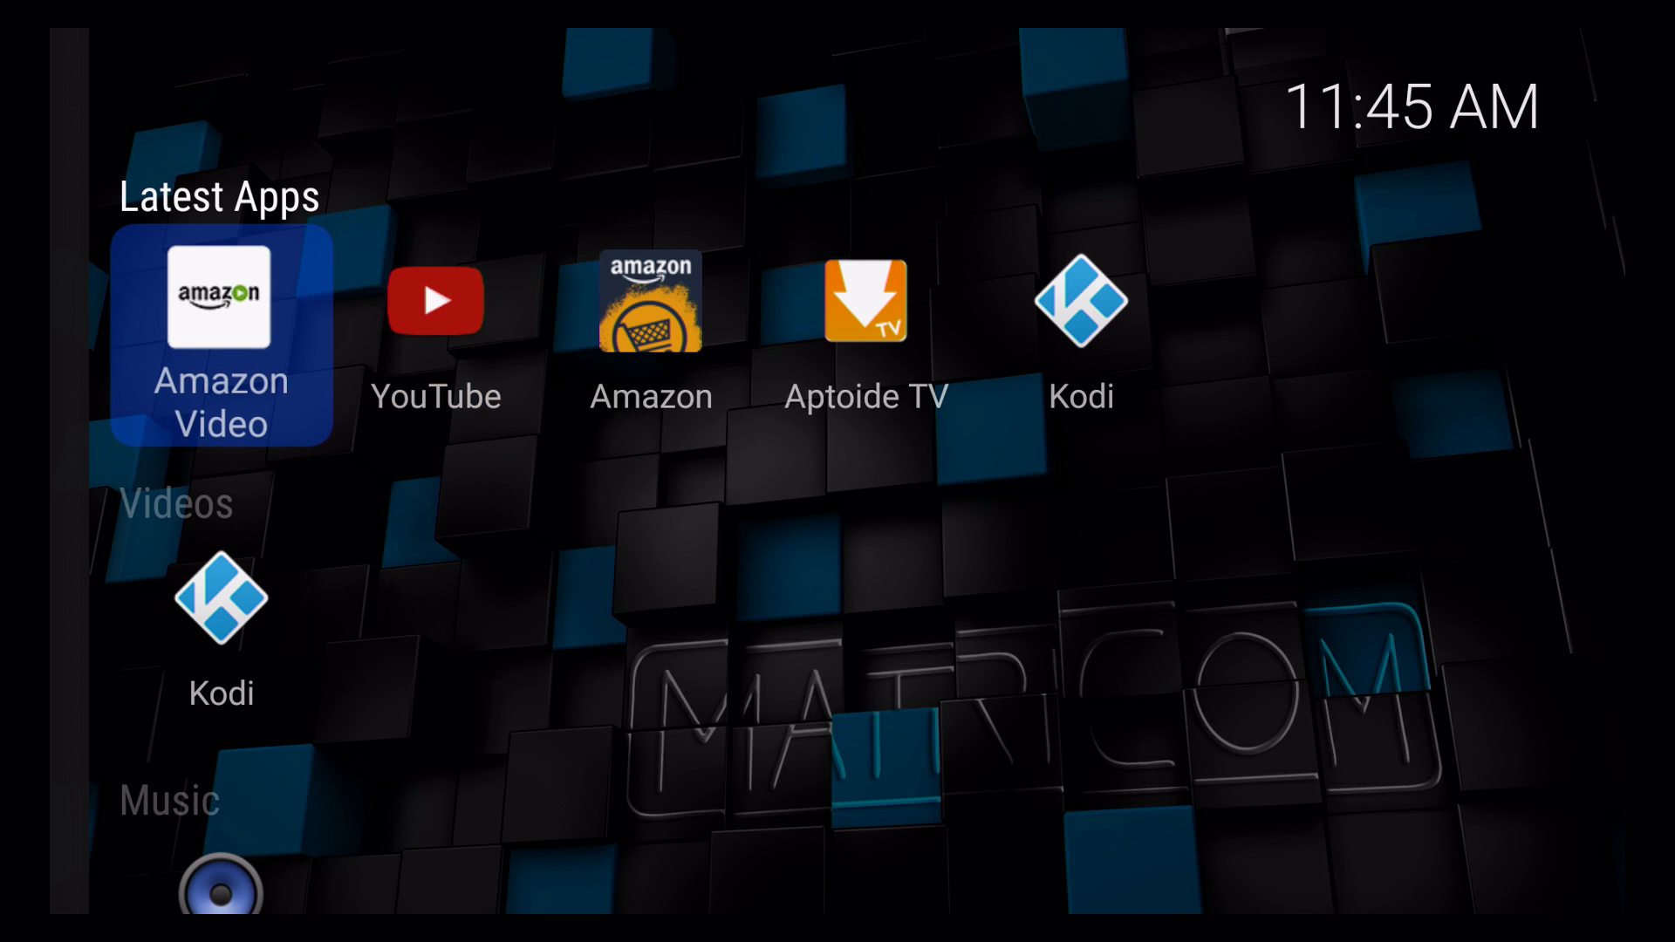
pyautogui.press('Down')
pyautogui.press('Up')
pyautogui.press('Return')
# Step: Browse Amazon Video's rows from Recently Added TV to Recommended TV, then back to Most Popular Movies
pyautogui.press('Right')
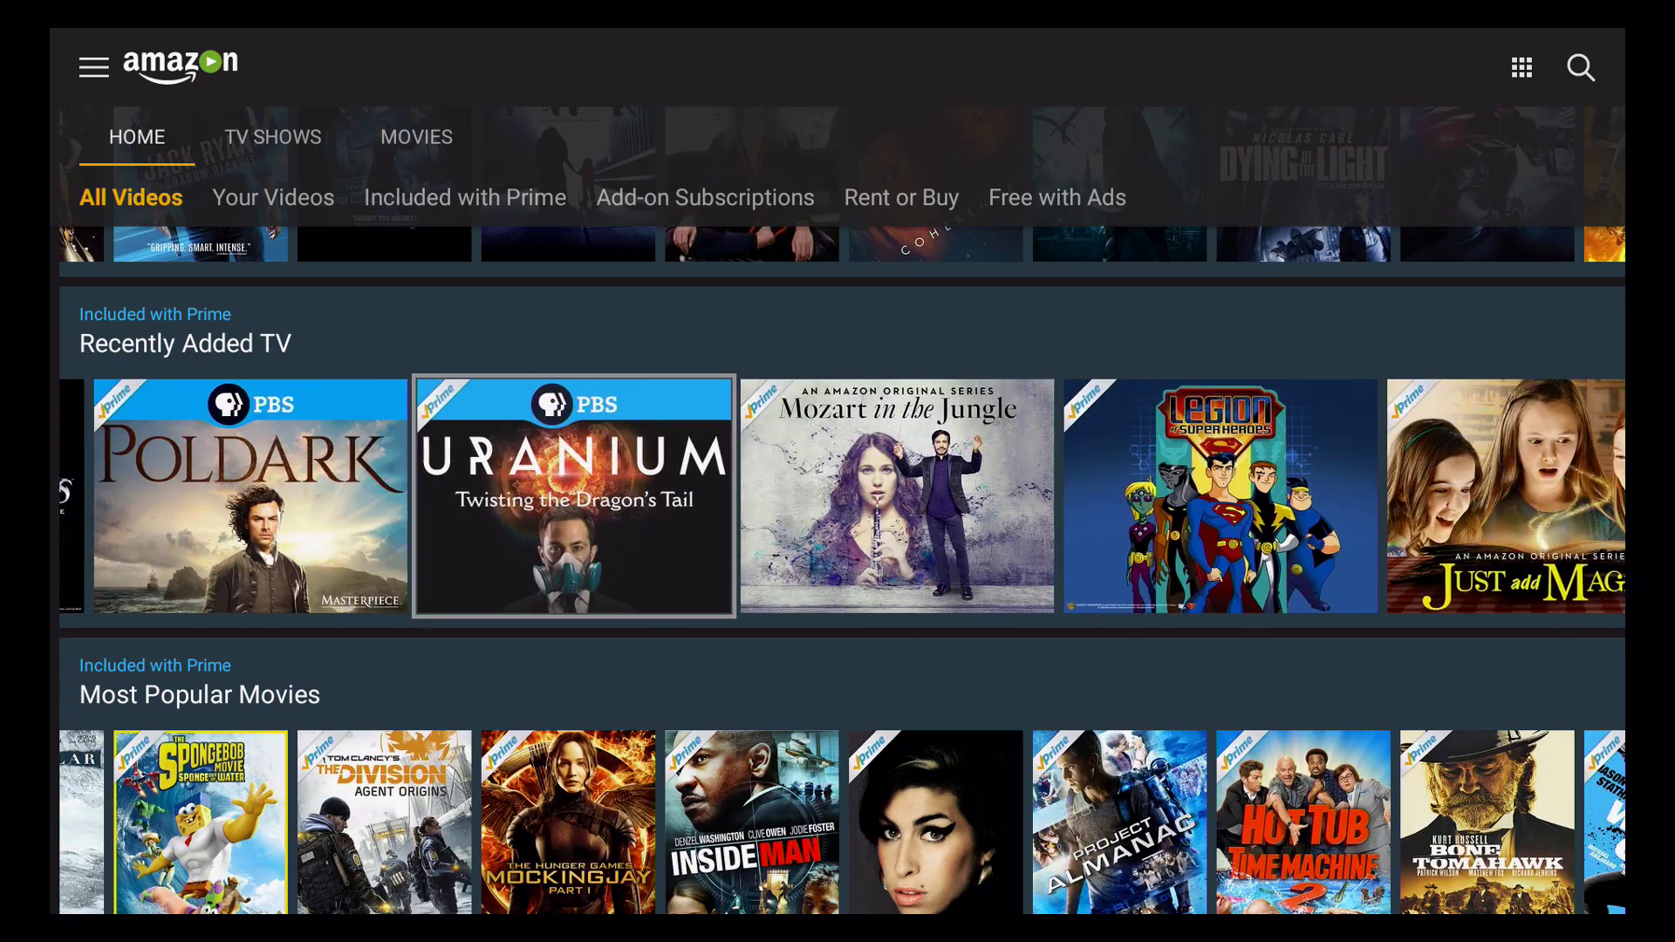
pyautogui.press('Right')
pyautogui.press('Right')
pyautogui.press('Right')
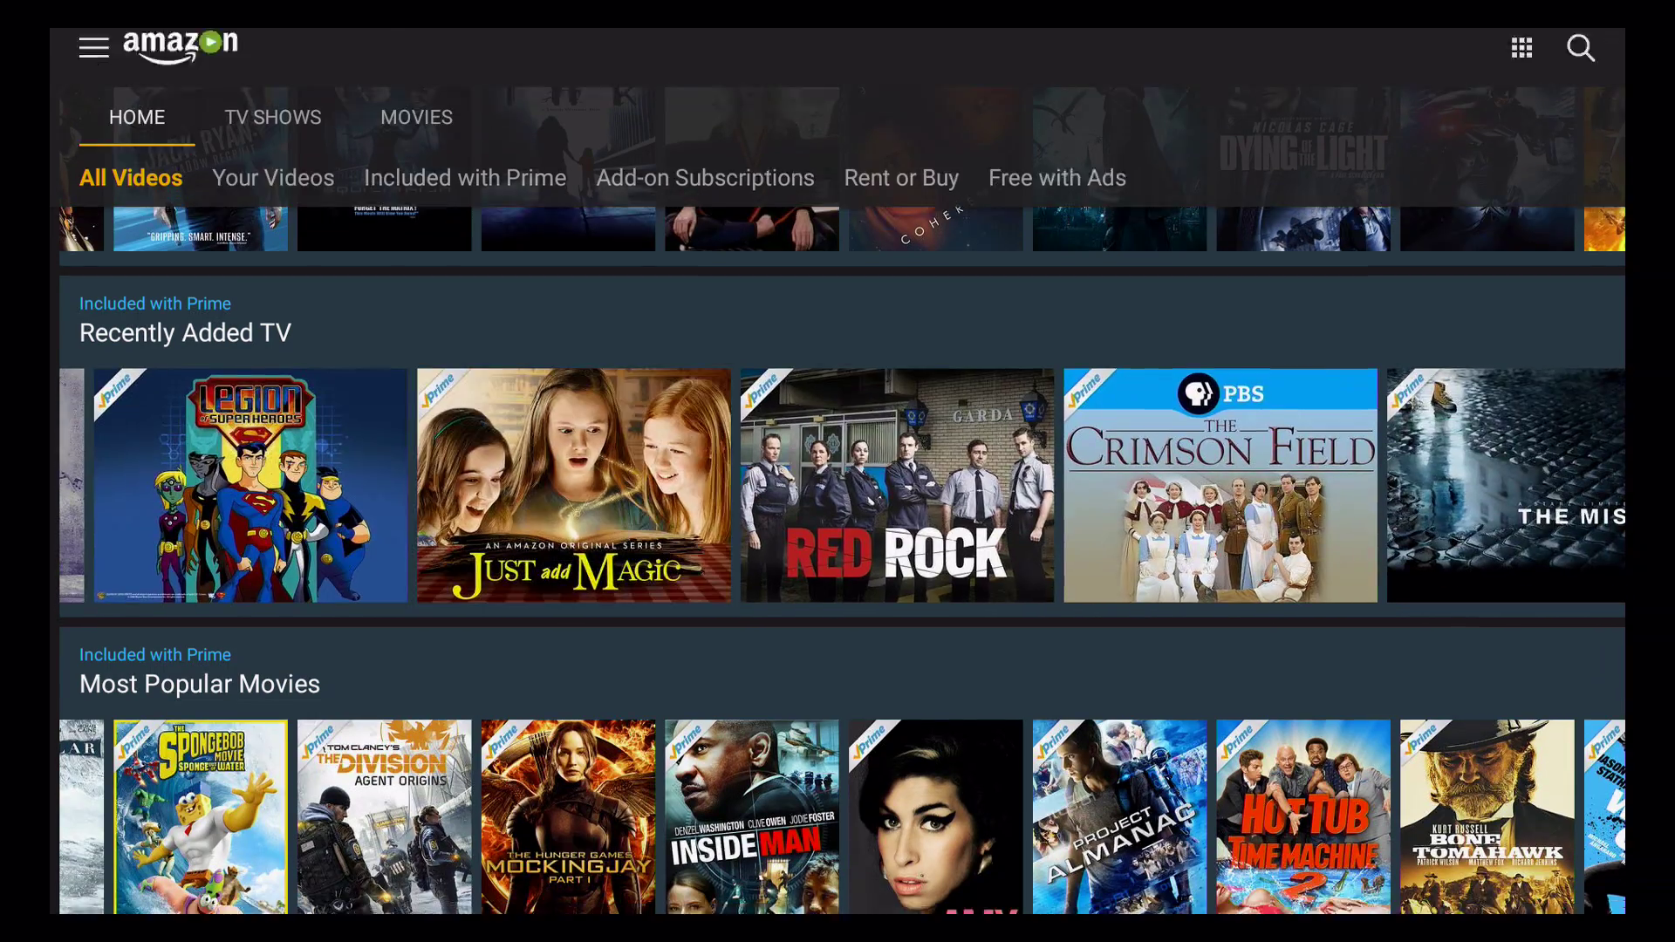
pyautogui.press('Down')
pyautogui.press('Down')
pyautogui.press('Down')
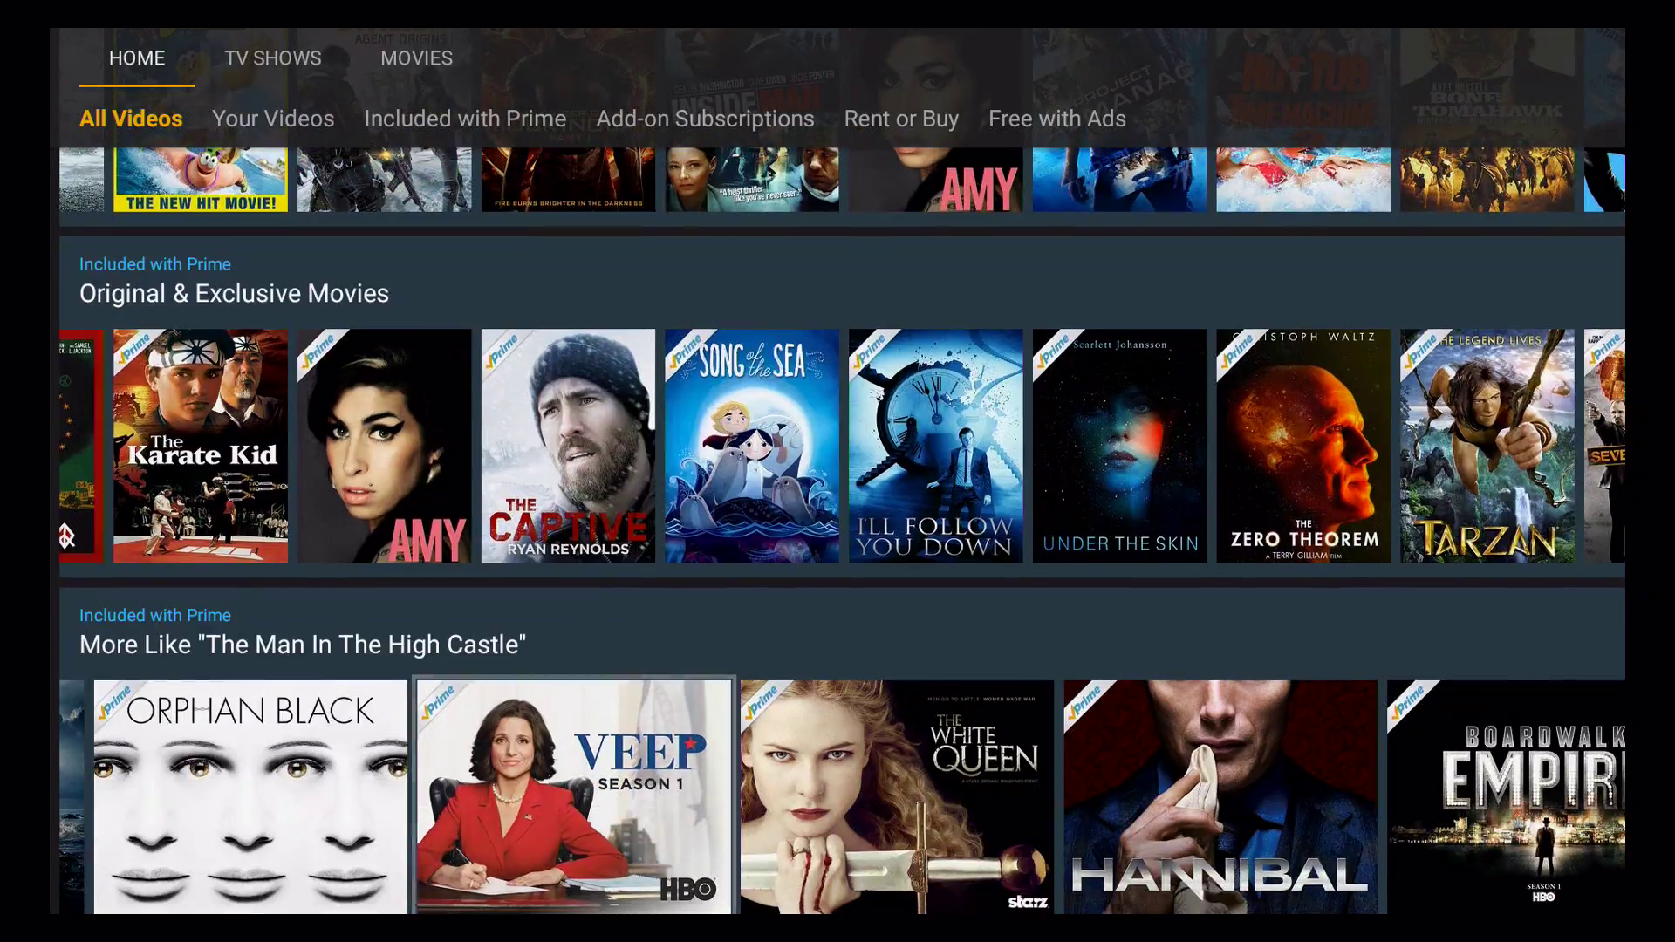
pyautogui.press('Down')
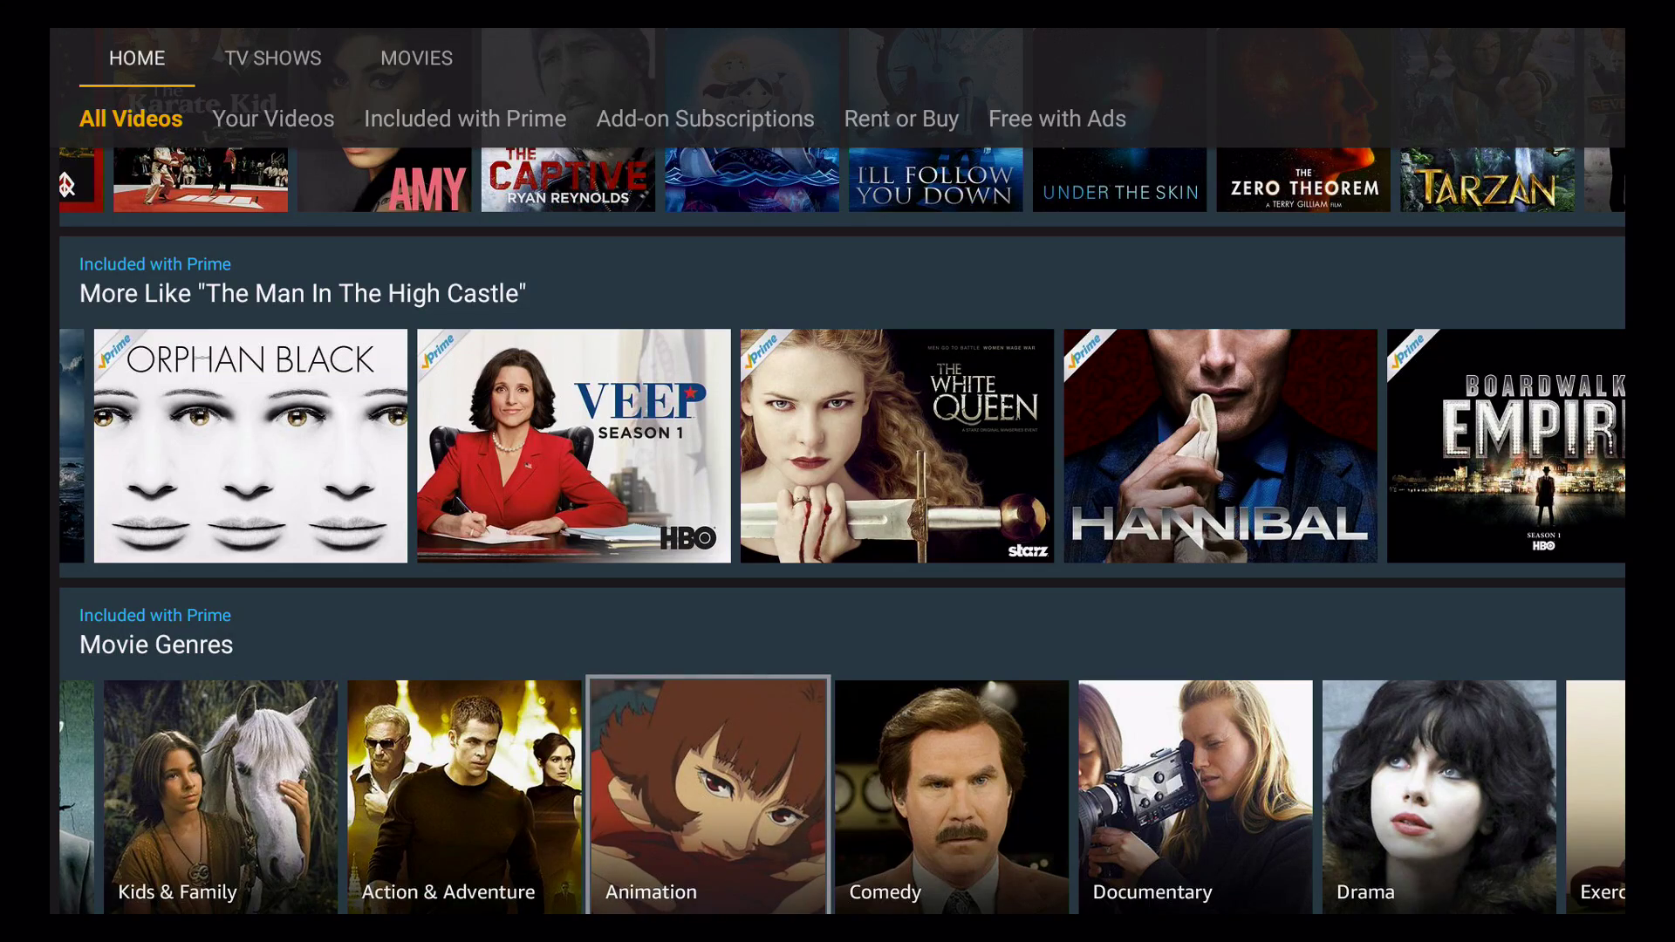
pyautogui.press('Down')
pyautogui.press('Down')
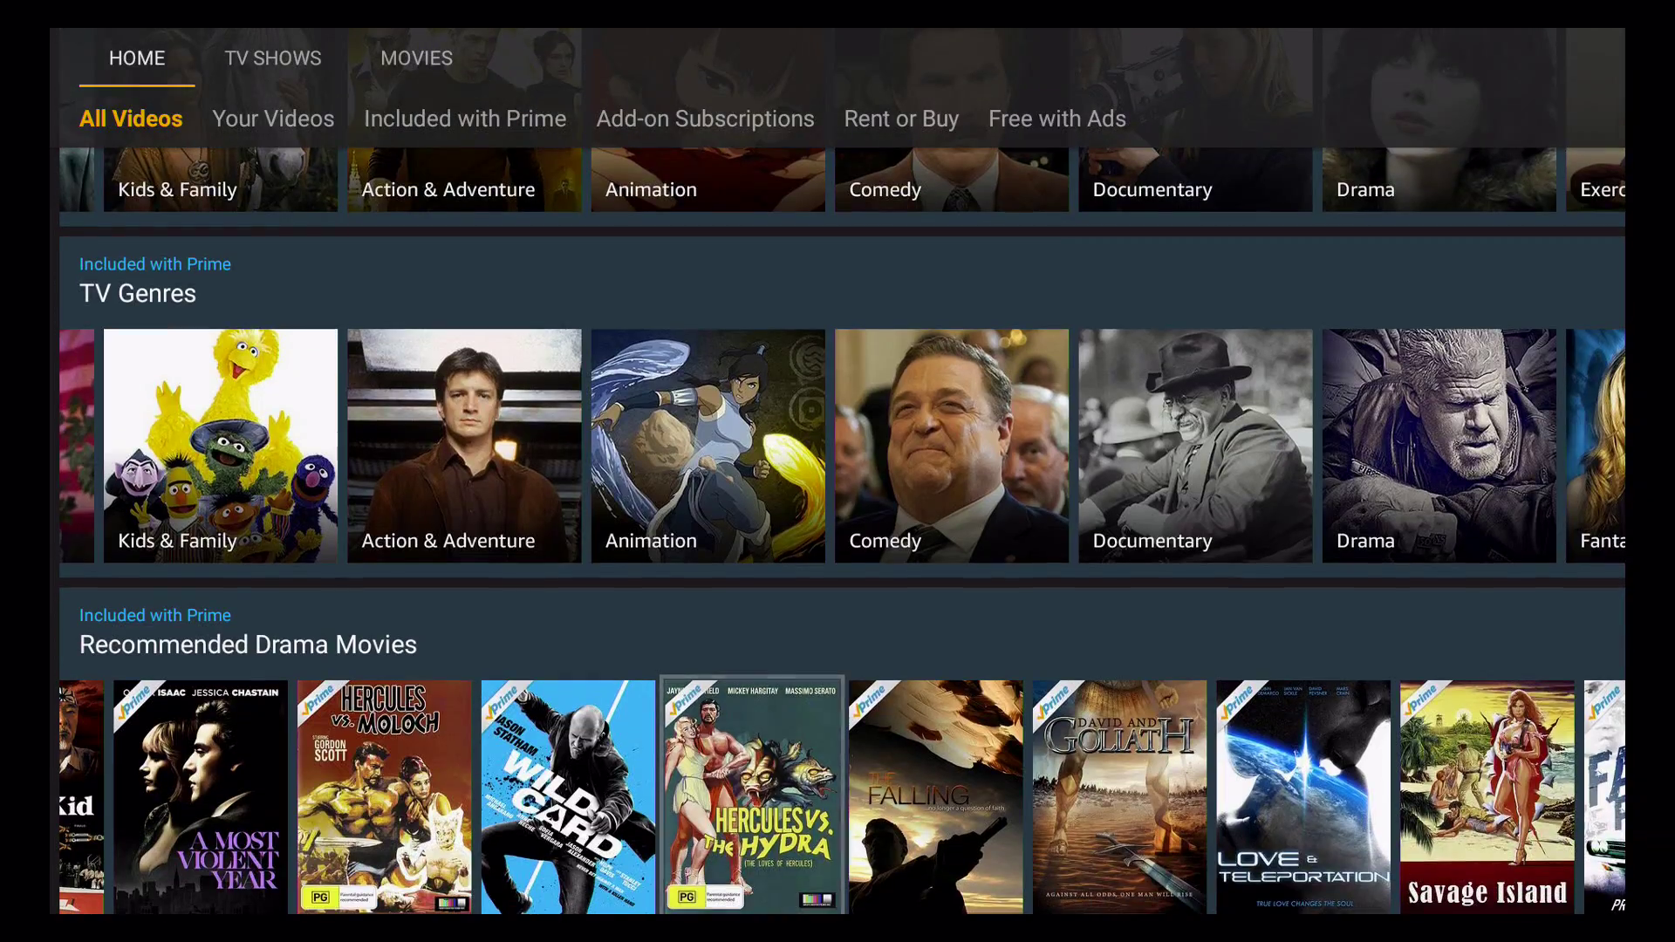
pyautogui.press('Down')
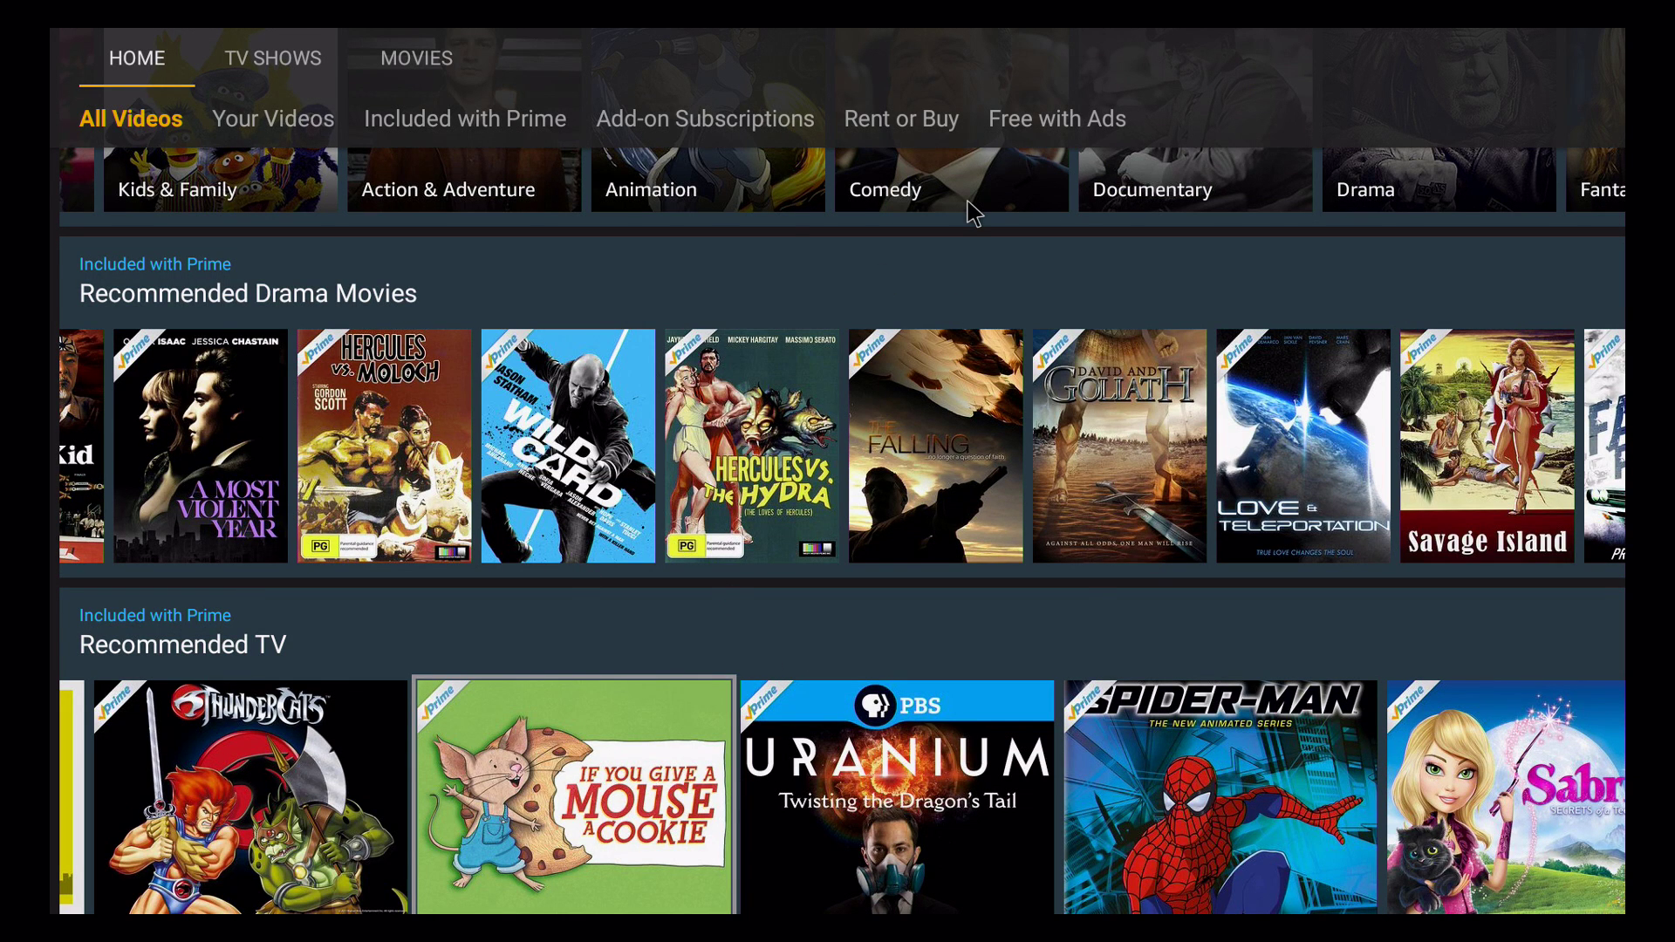
pyautogui.press('Up')
pyautogui.press('Up')
pyautogui.press('Up')
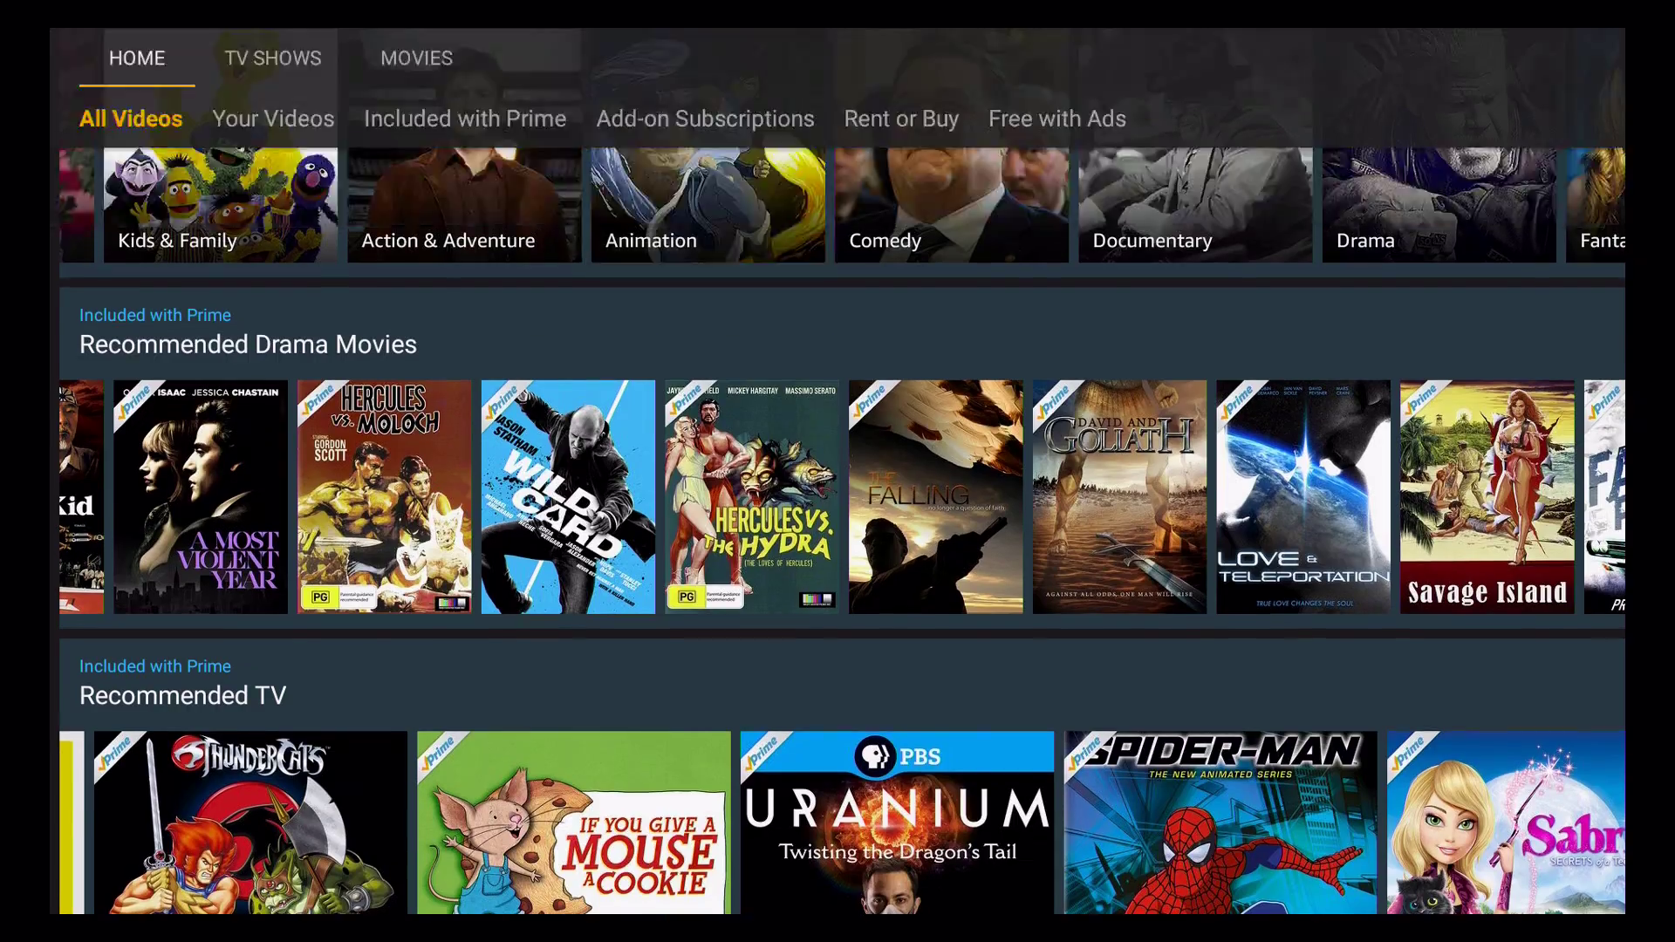
pyautogui.press('Up')
pyautogui.press('Up')
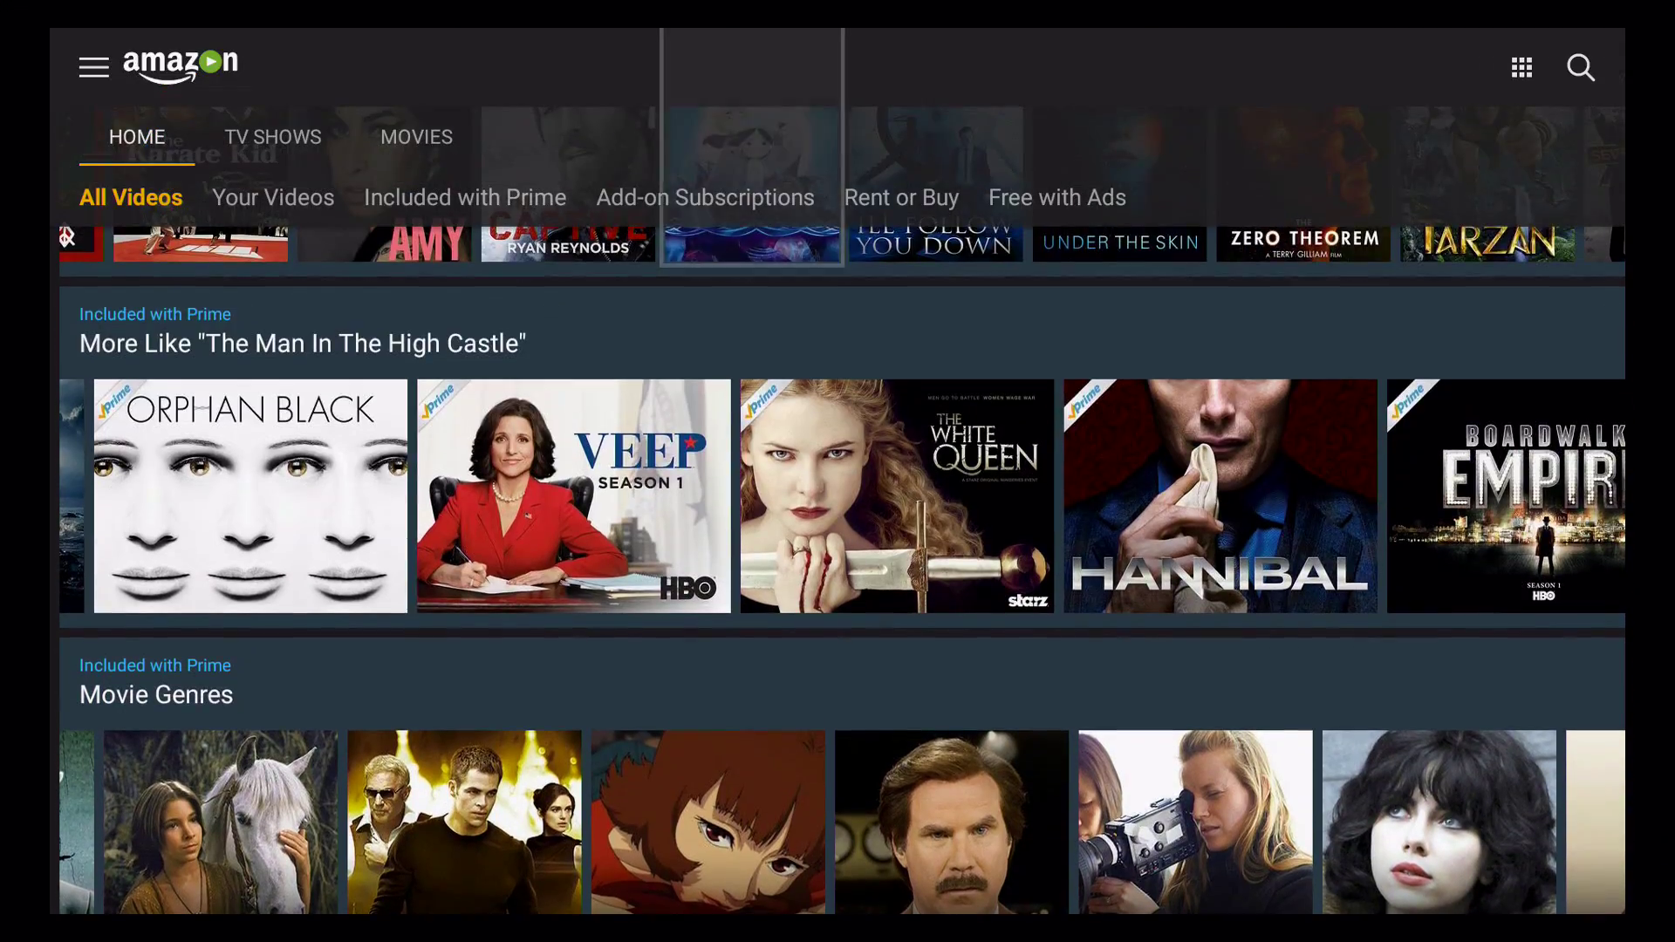
pyautogui.press('Up')
pyautogui.press('Up')
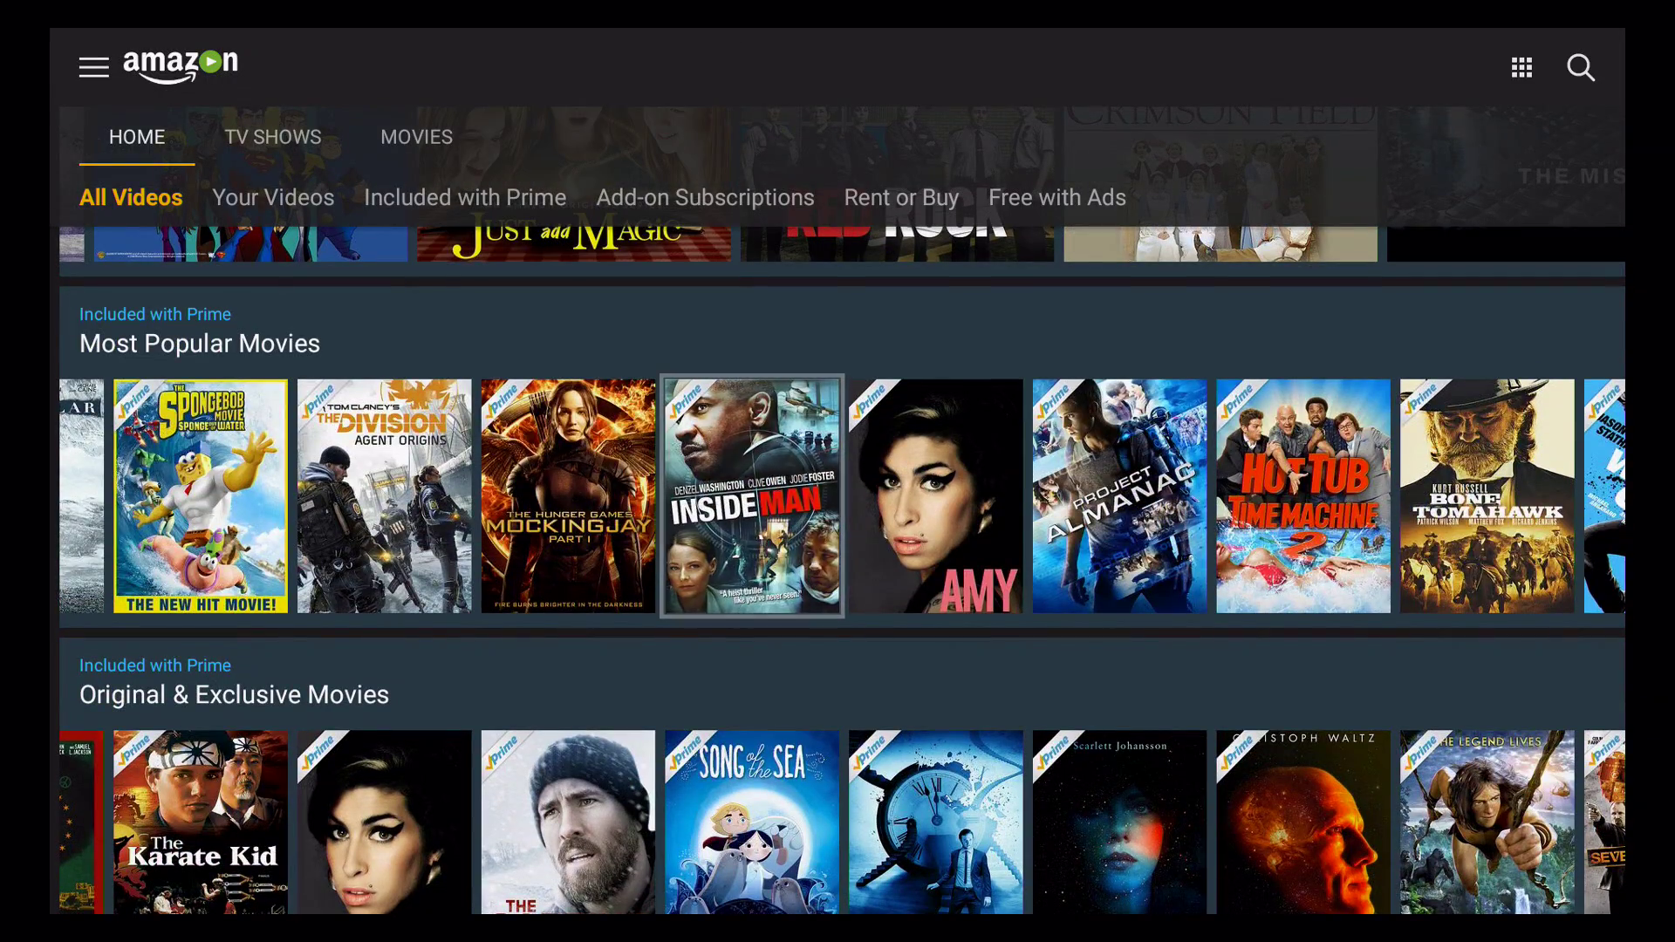
pyautogui.press('Right')
pyautogui.press('Right')
pyautogui.press('Right')
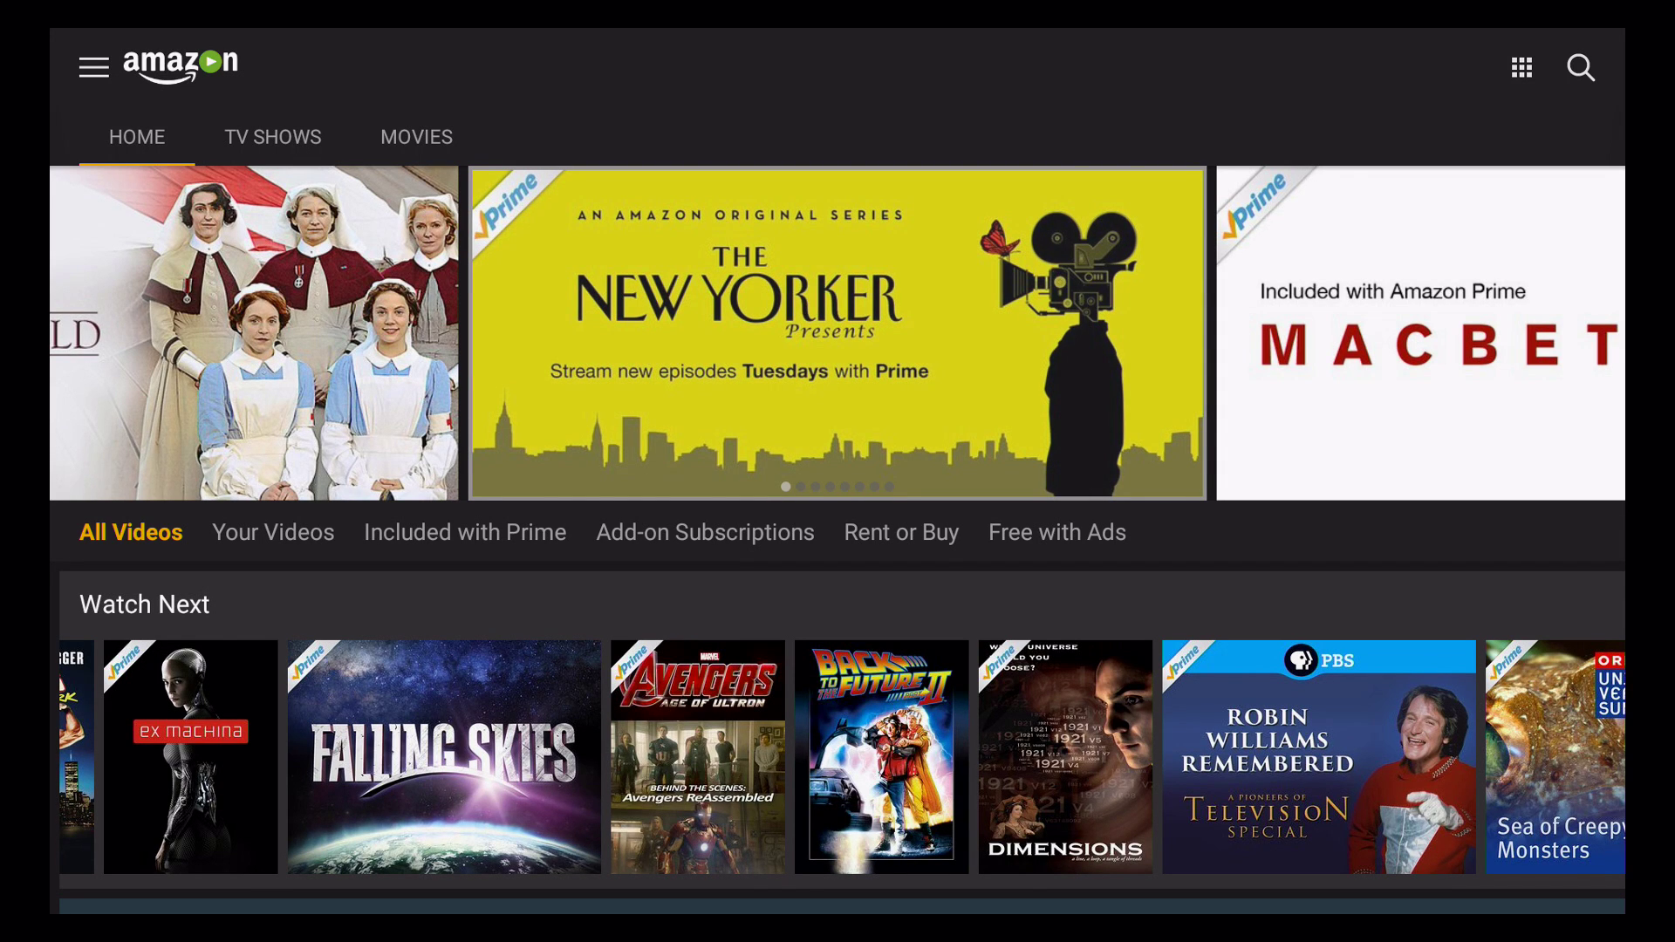
# Step: Leave Amazon Video and jump to the launcher's Settings category
pyautogui.press('Escape')
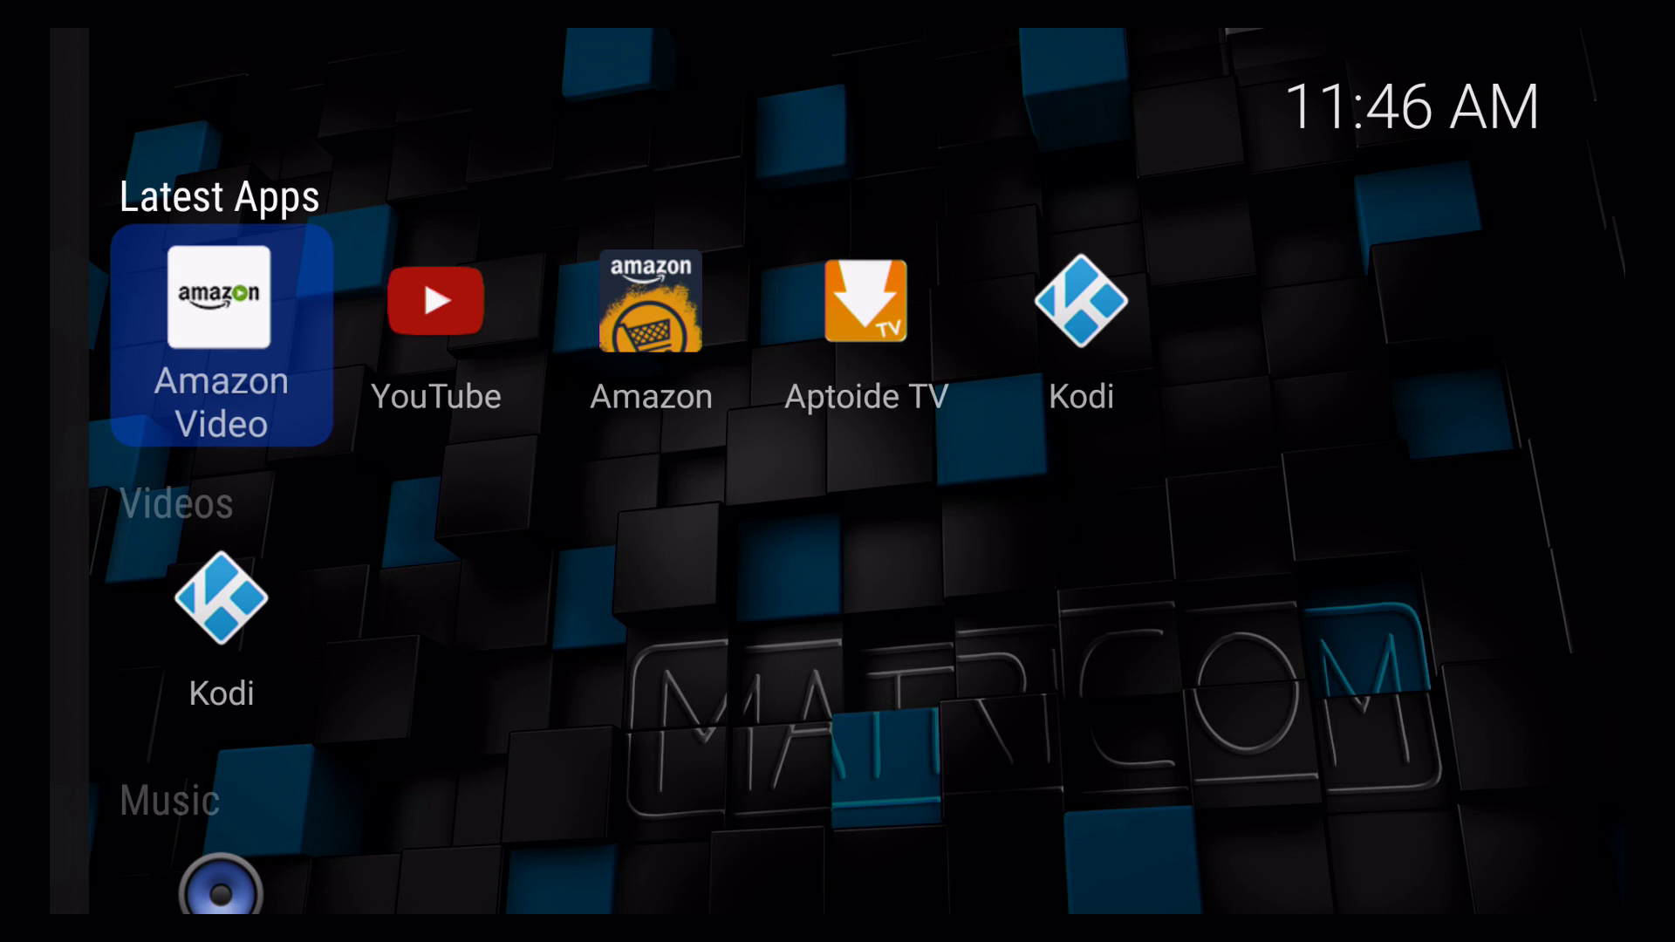
pyautogui.press('Down')
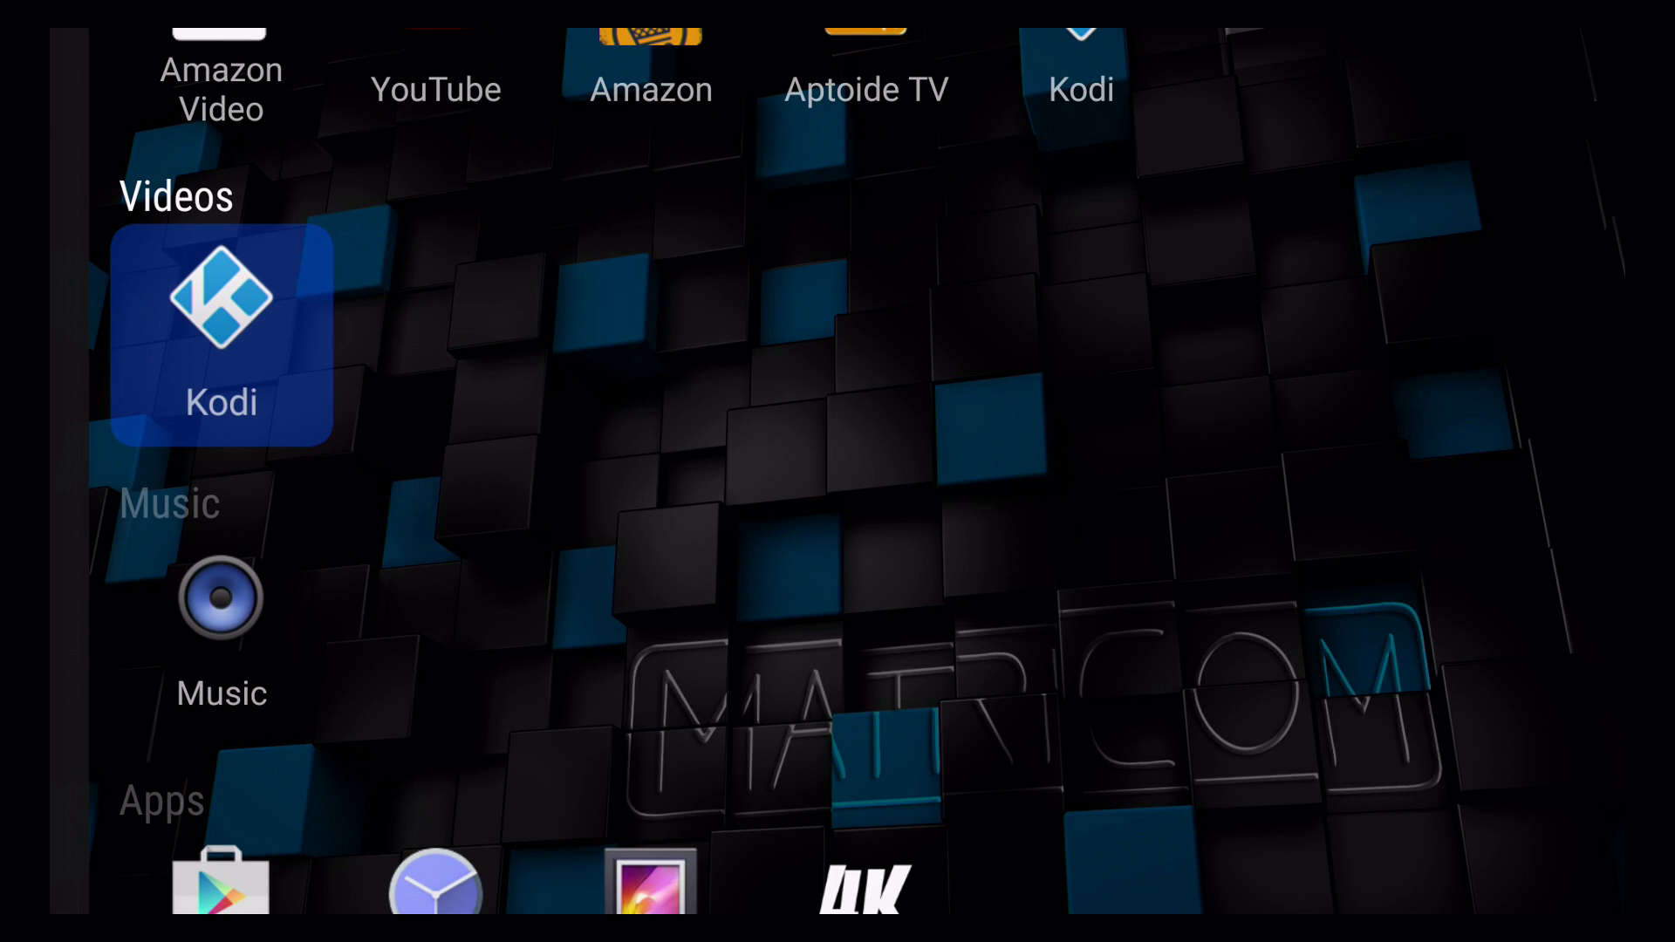
pyautogui.press('Left')
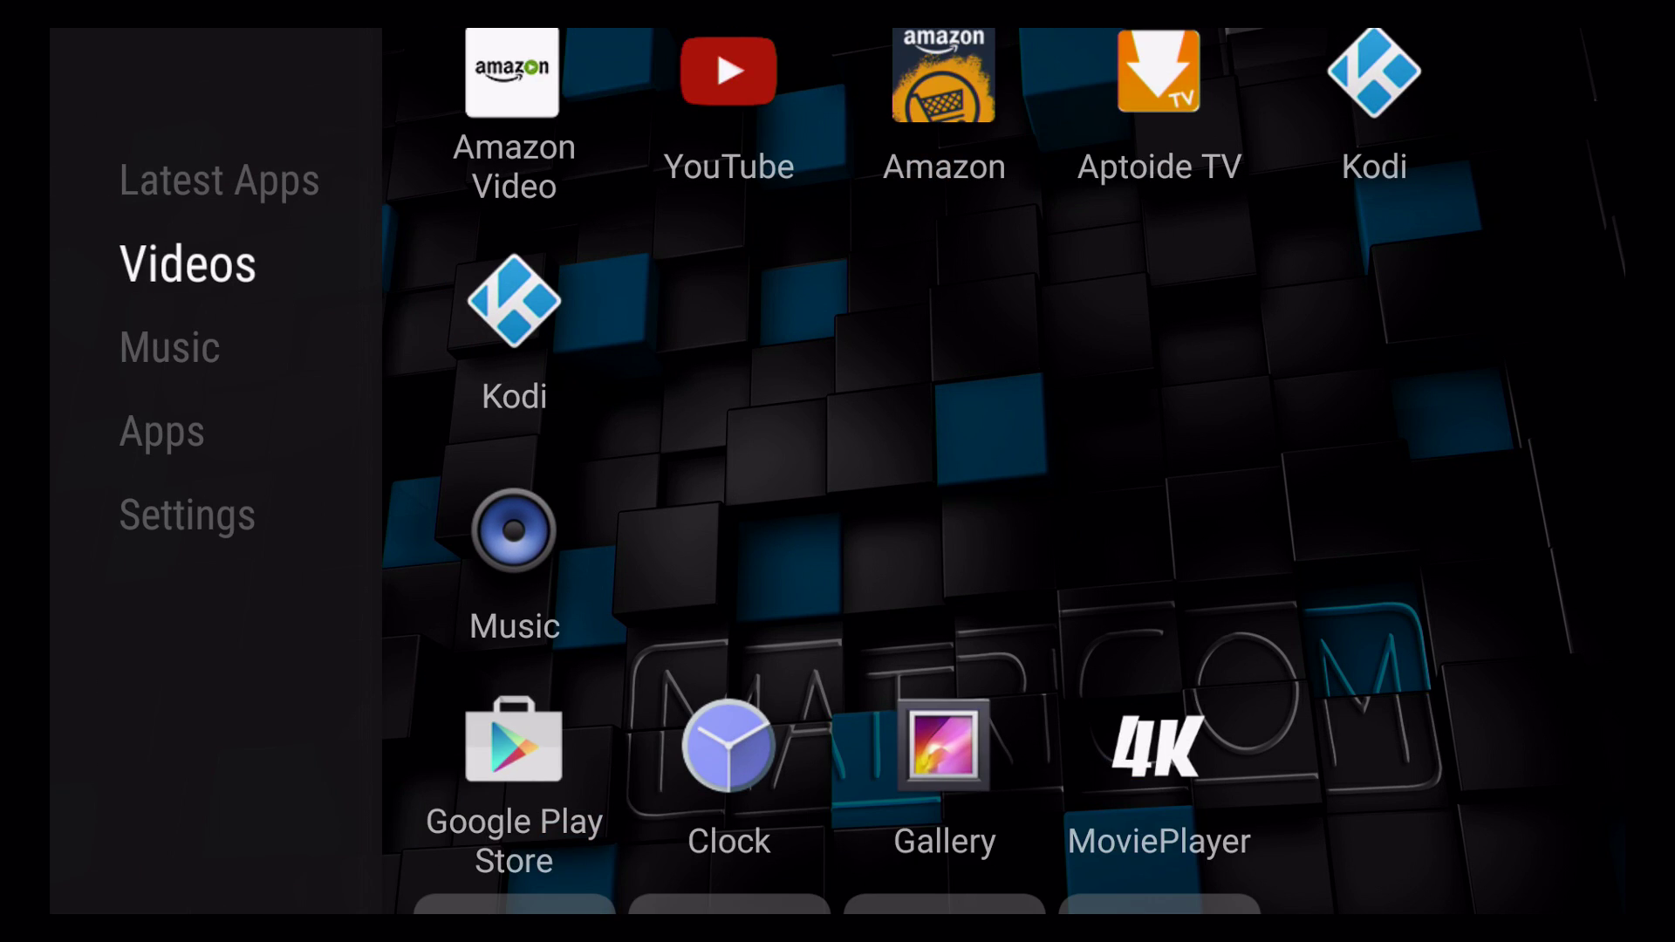
pyautogui.press('Down')
pyautogui.press('Down')
pyautogui.press('Down')
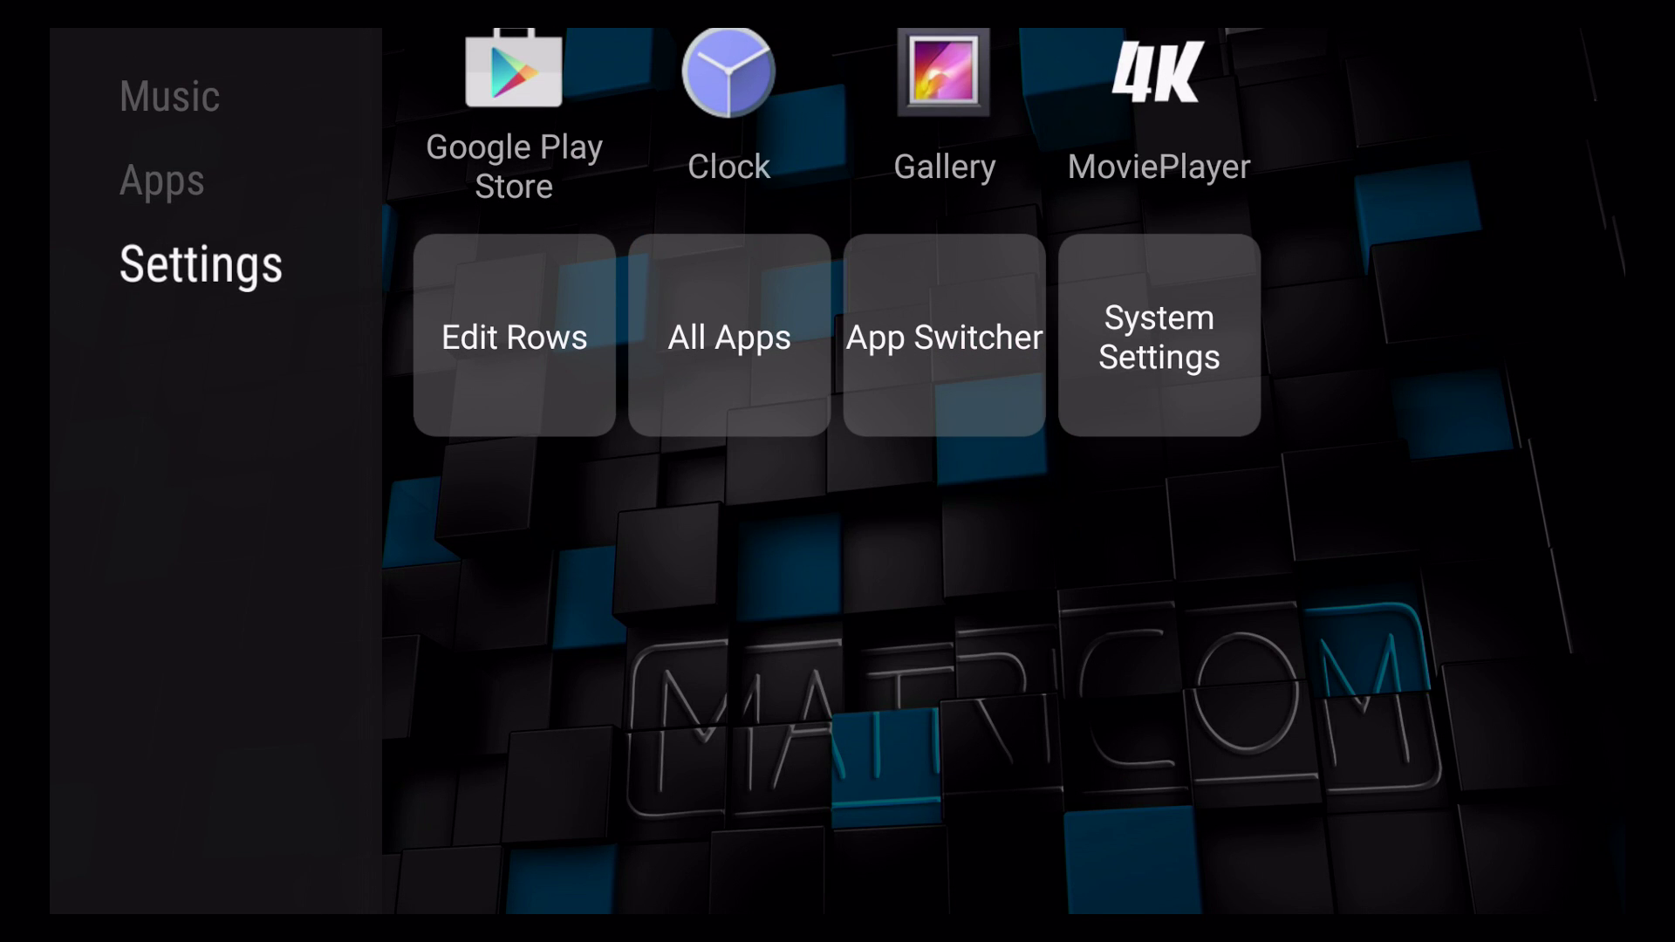
# Step: Open Advanced Settings by way of System Settings
pyautogui.press('Right')
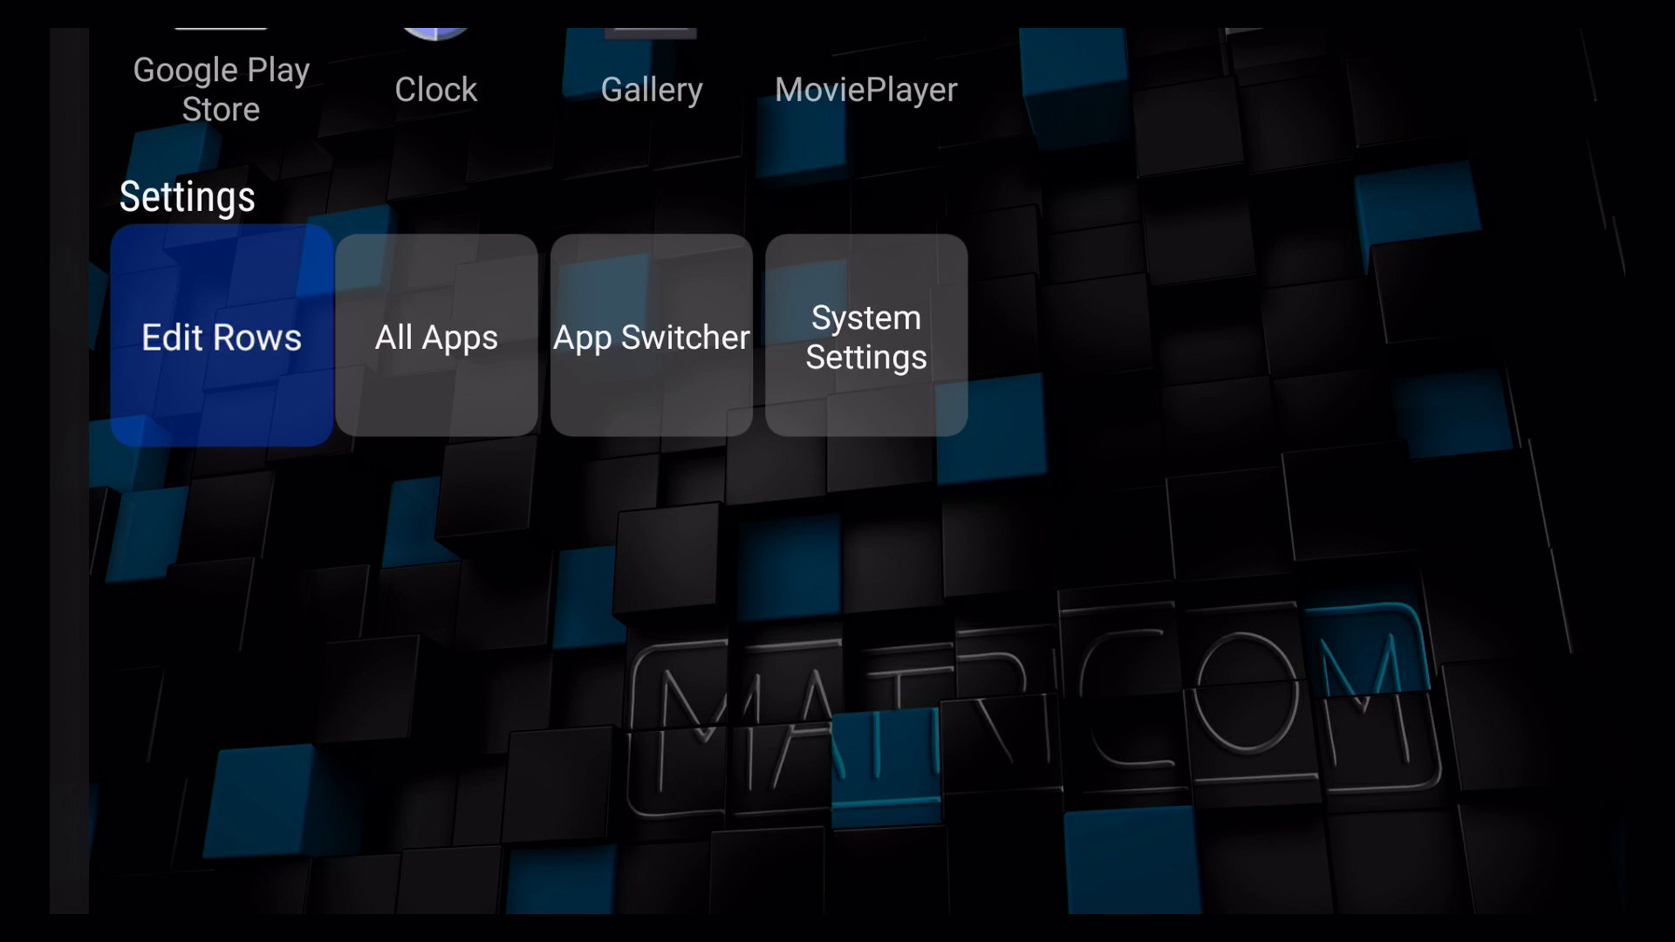
pyautogui.press('Right')
pyautogui.press('Right')
pyautogui.press('Right')
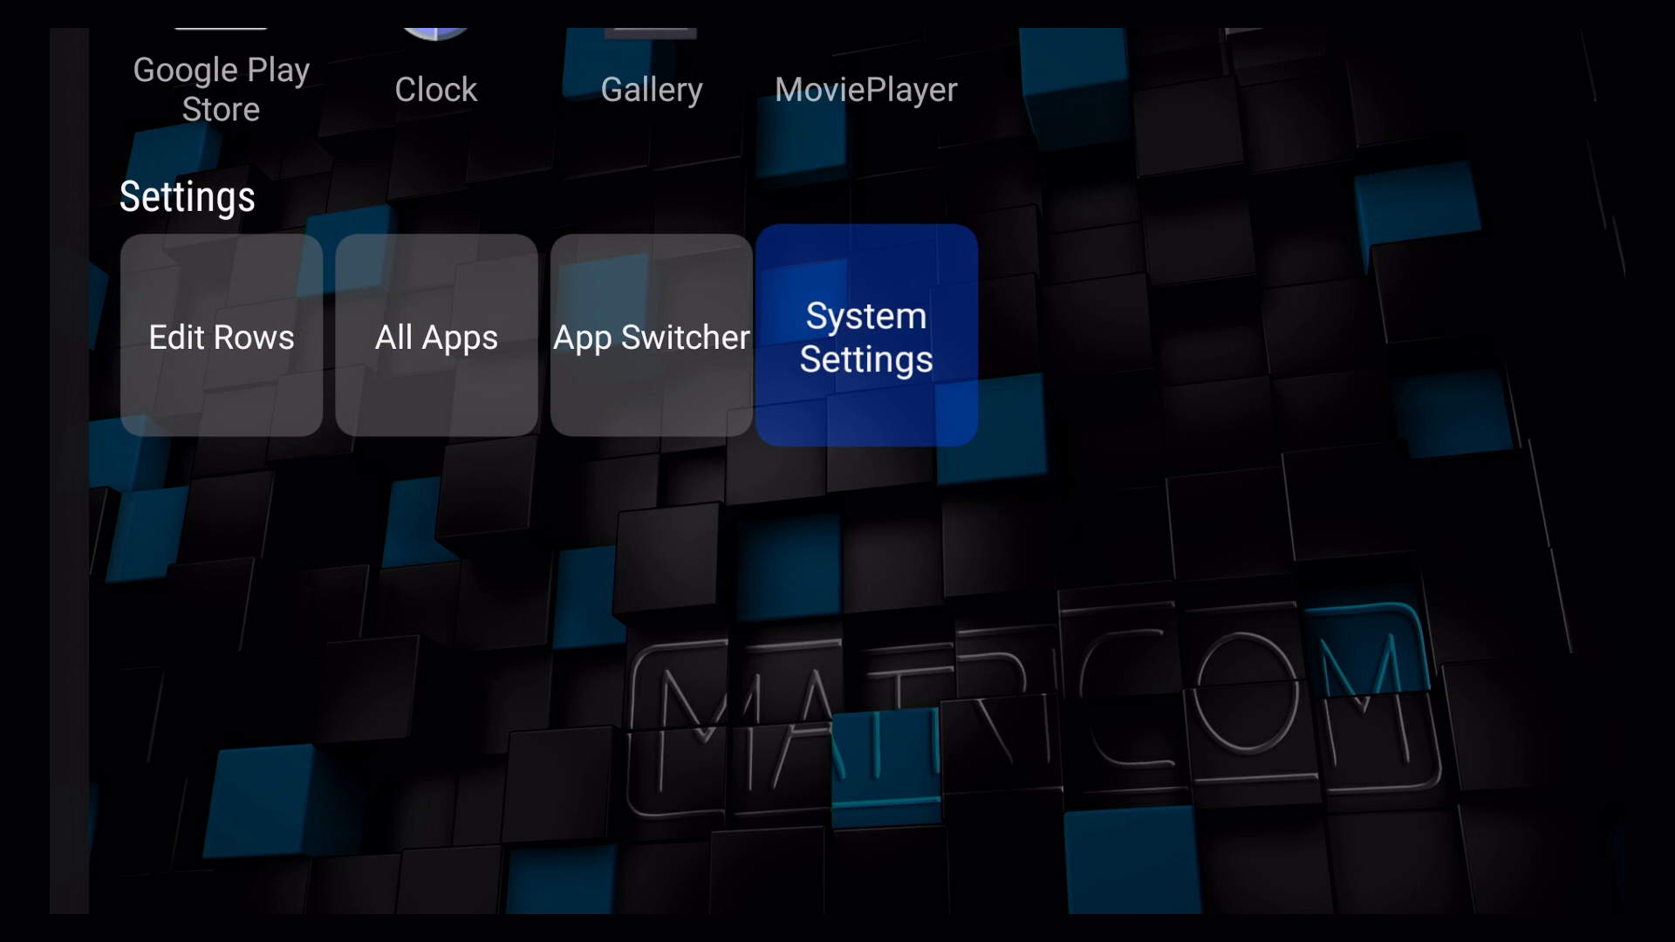
pyautogui.press('Return')
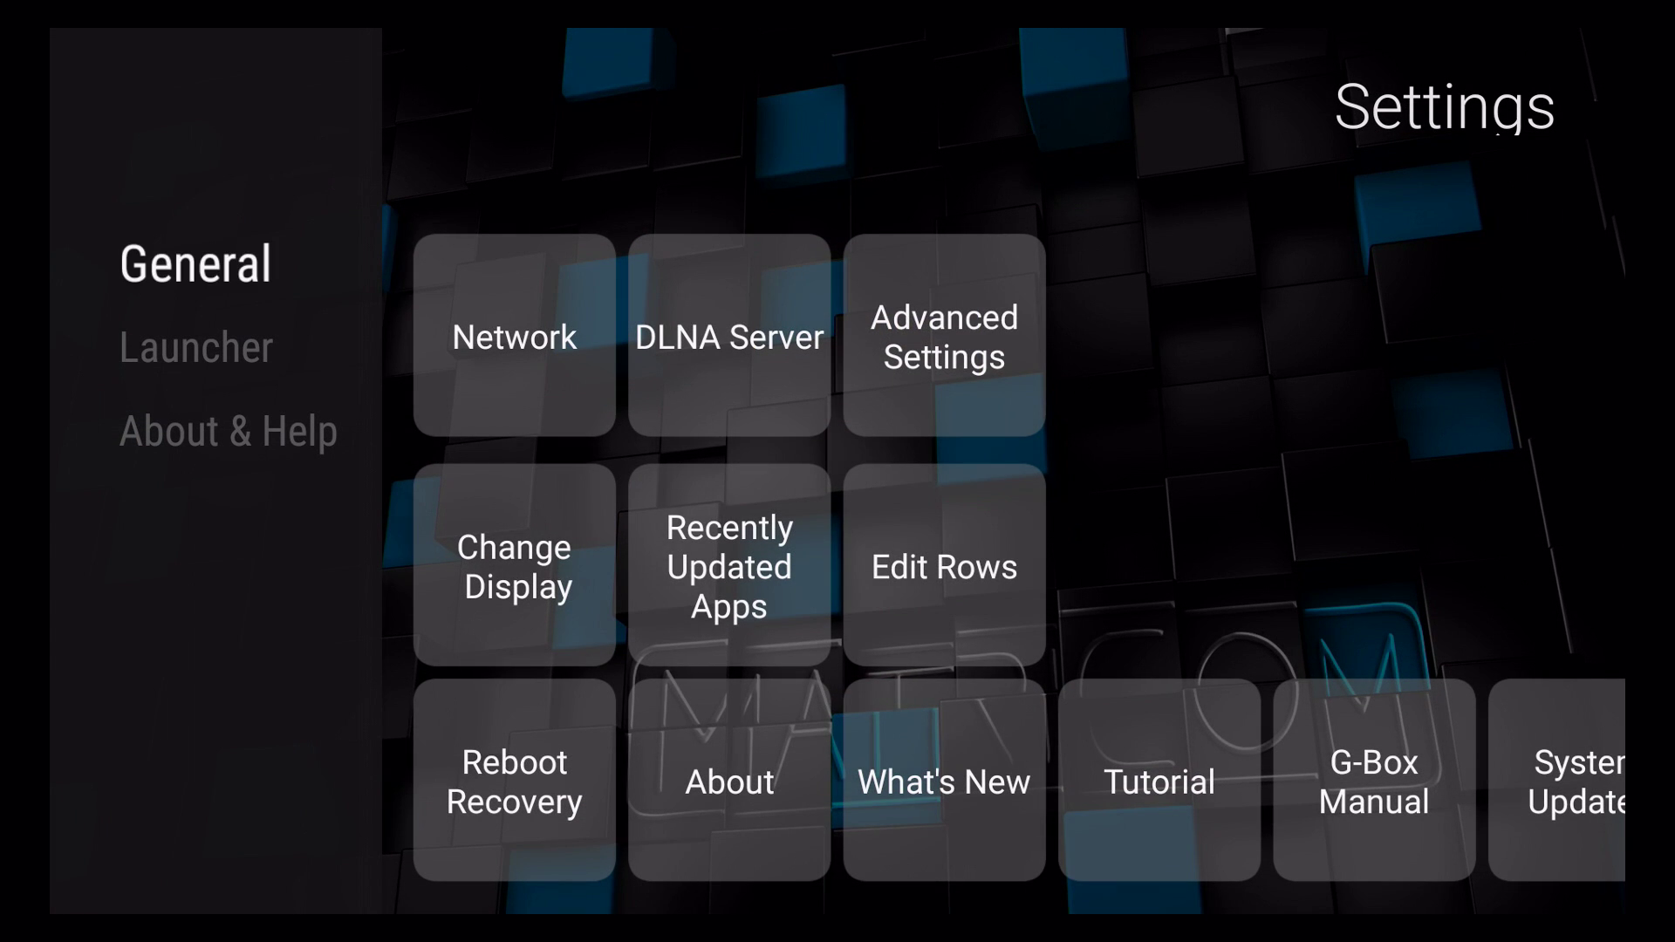
pyautogui.press('Right')
pyautogui.press('Right')
pyautogui.press('Right')
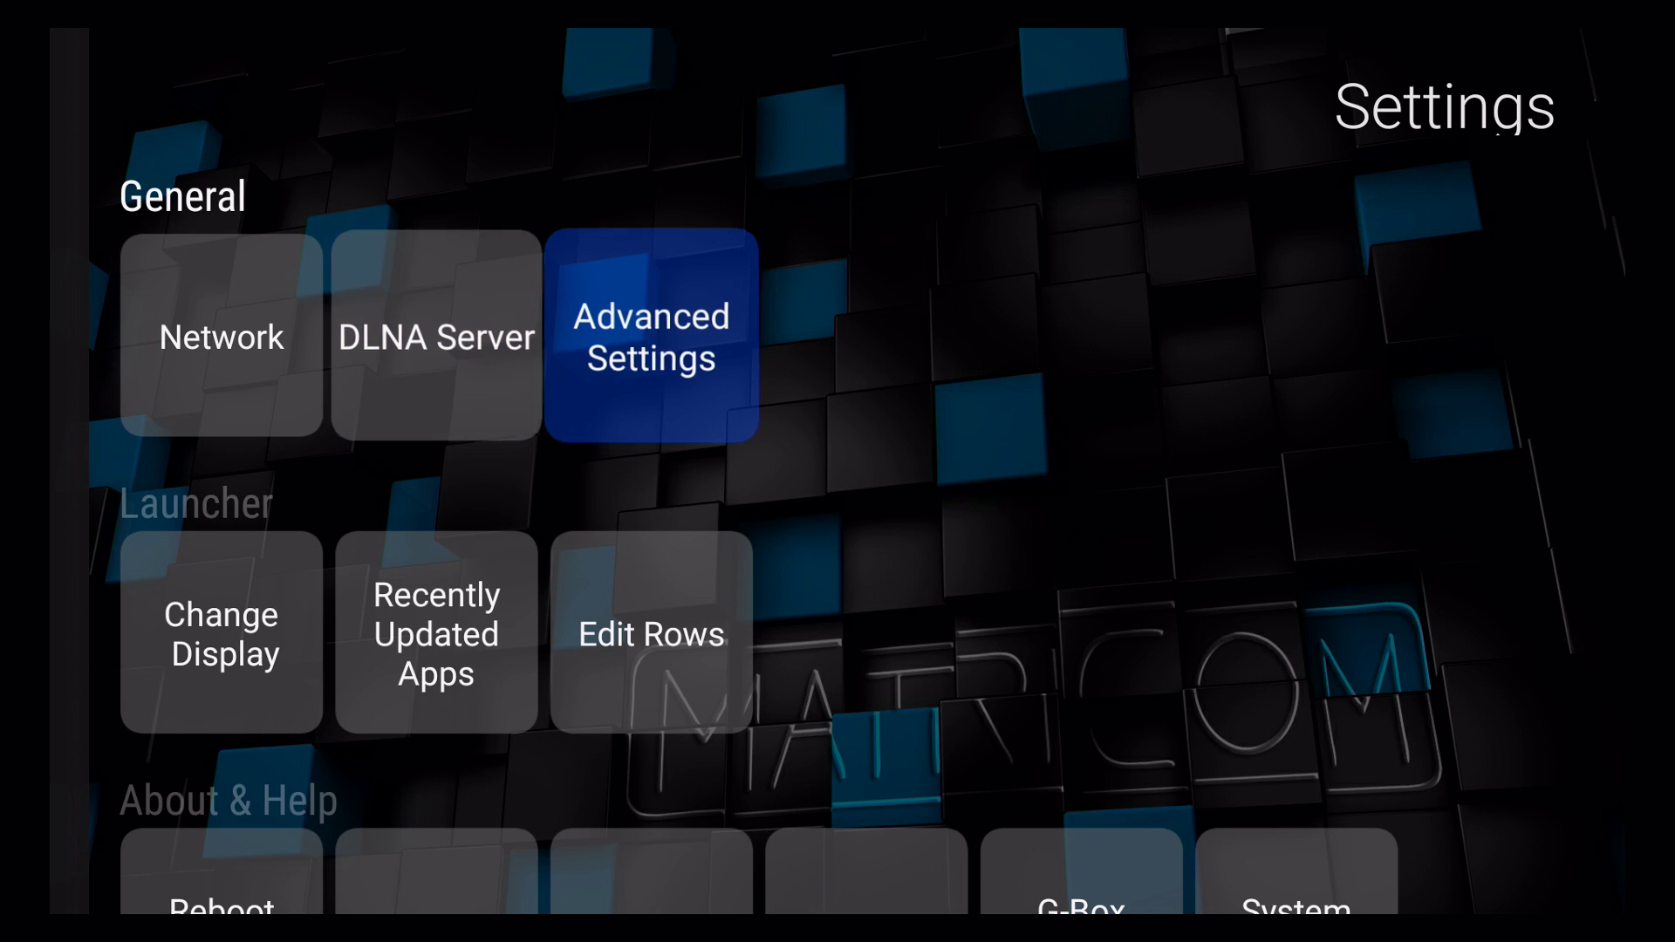
pyautogui.press('Return')
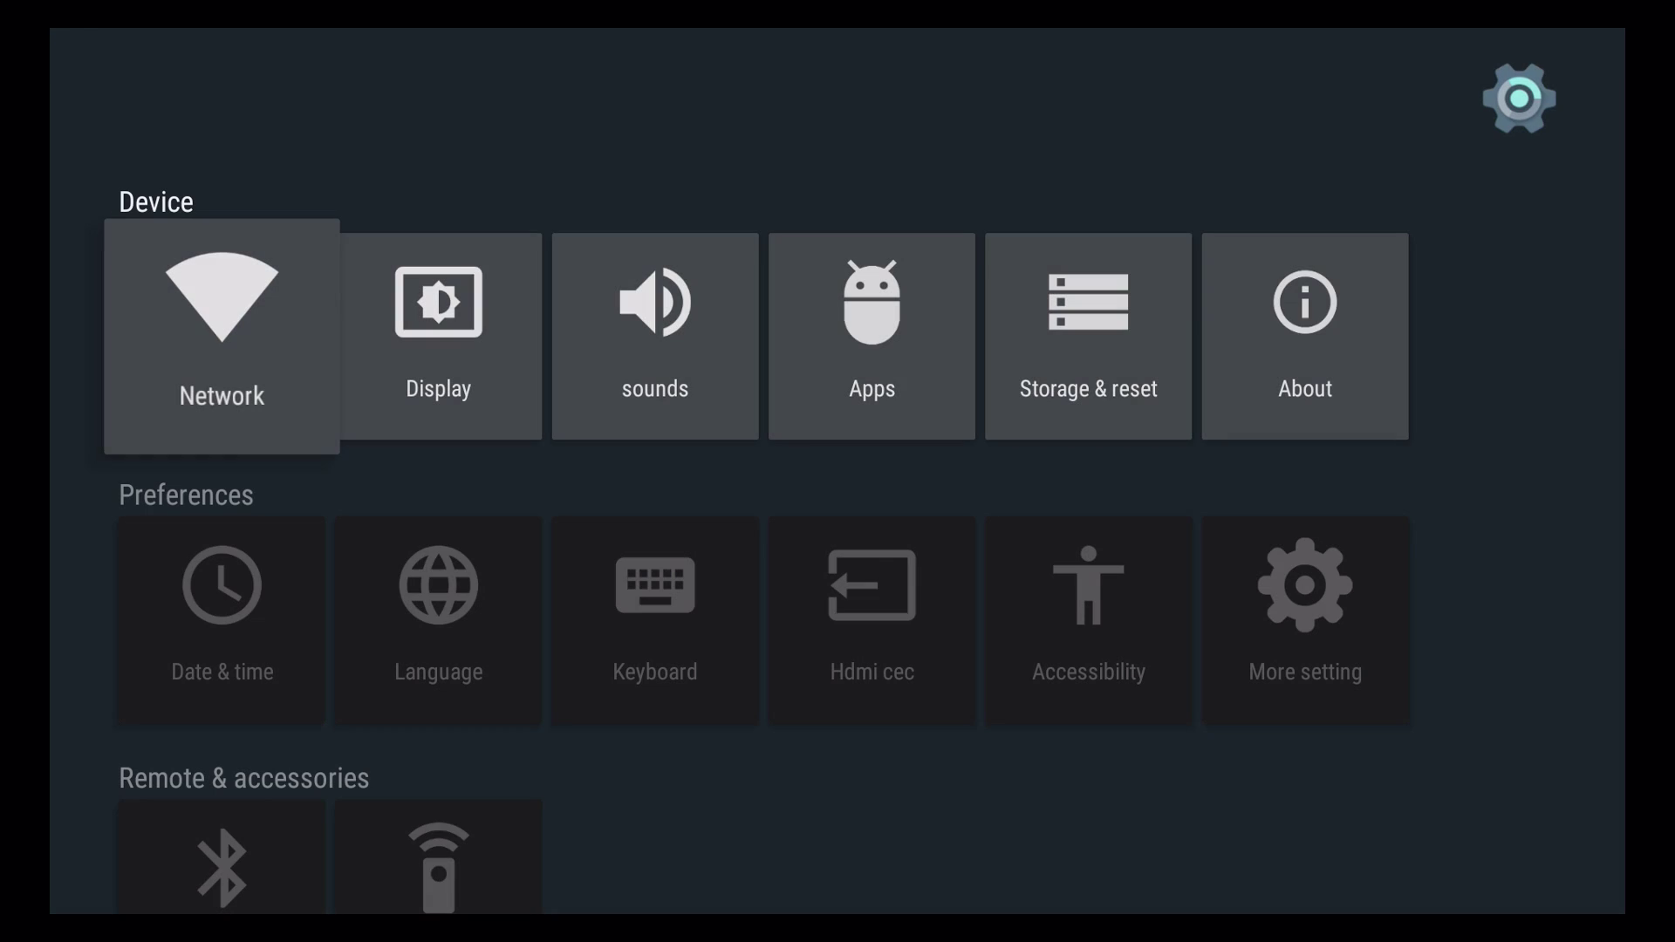
# Step: Turn Unknown sources On under Security & restrictions, then exit settings to the launcher
pyautogui.press('Down')
pyautogui.press('Down')
pyautogui.press('Down')
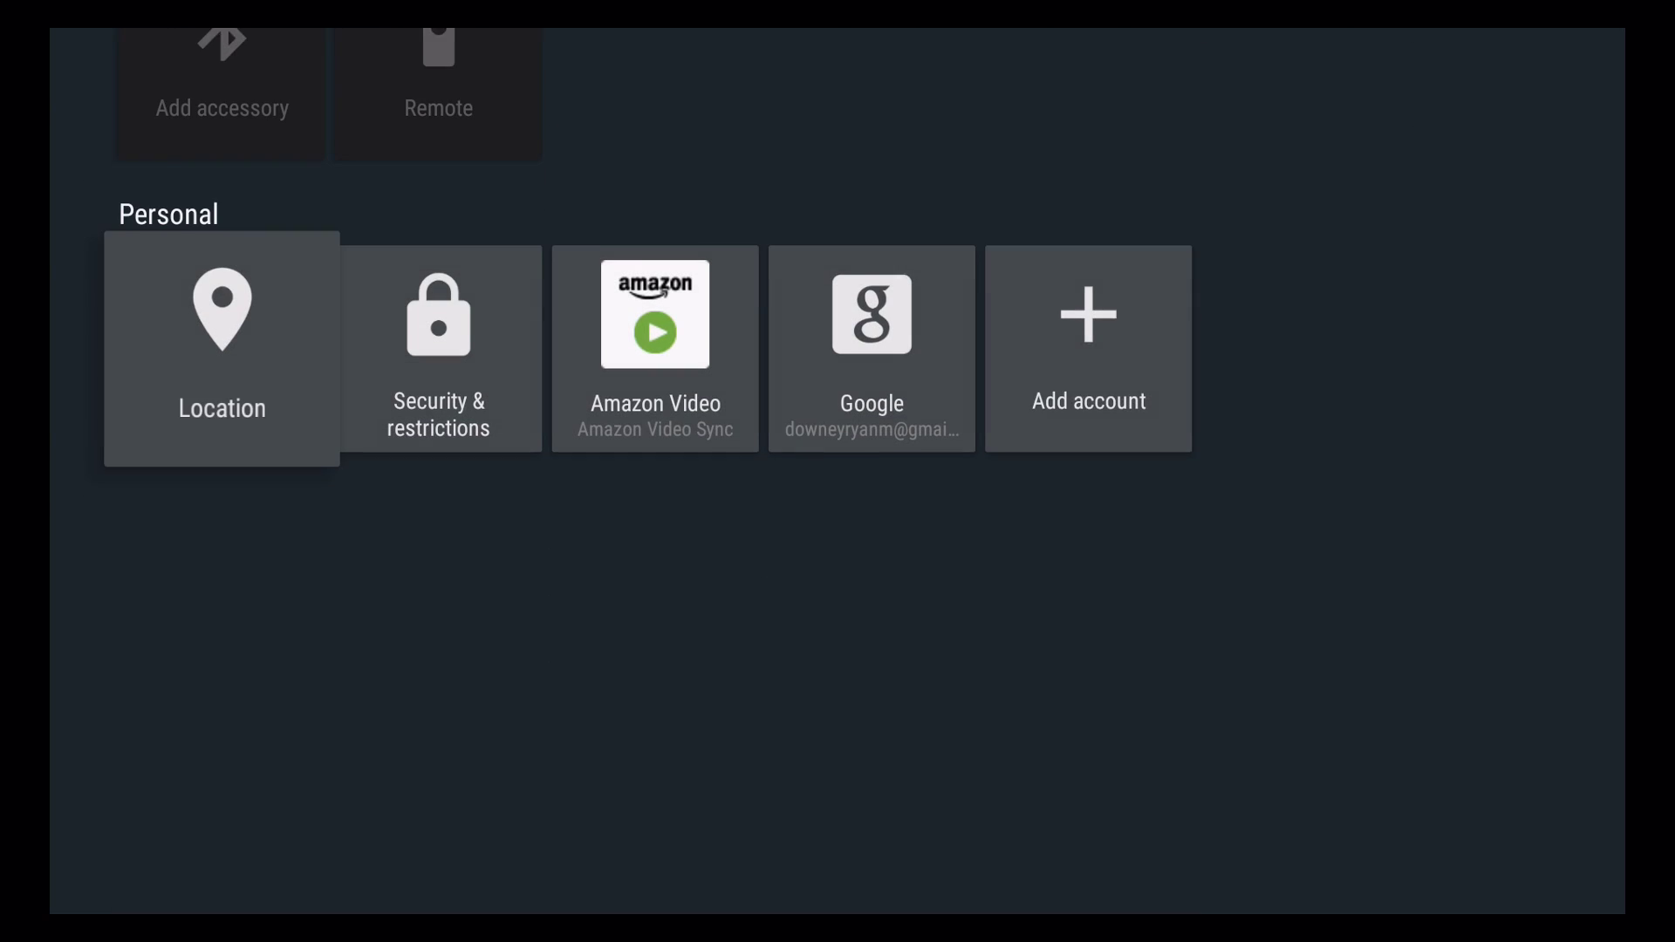
pyautogui.press('Right')
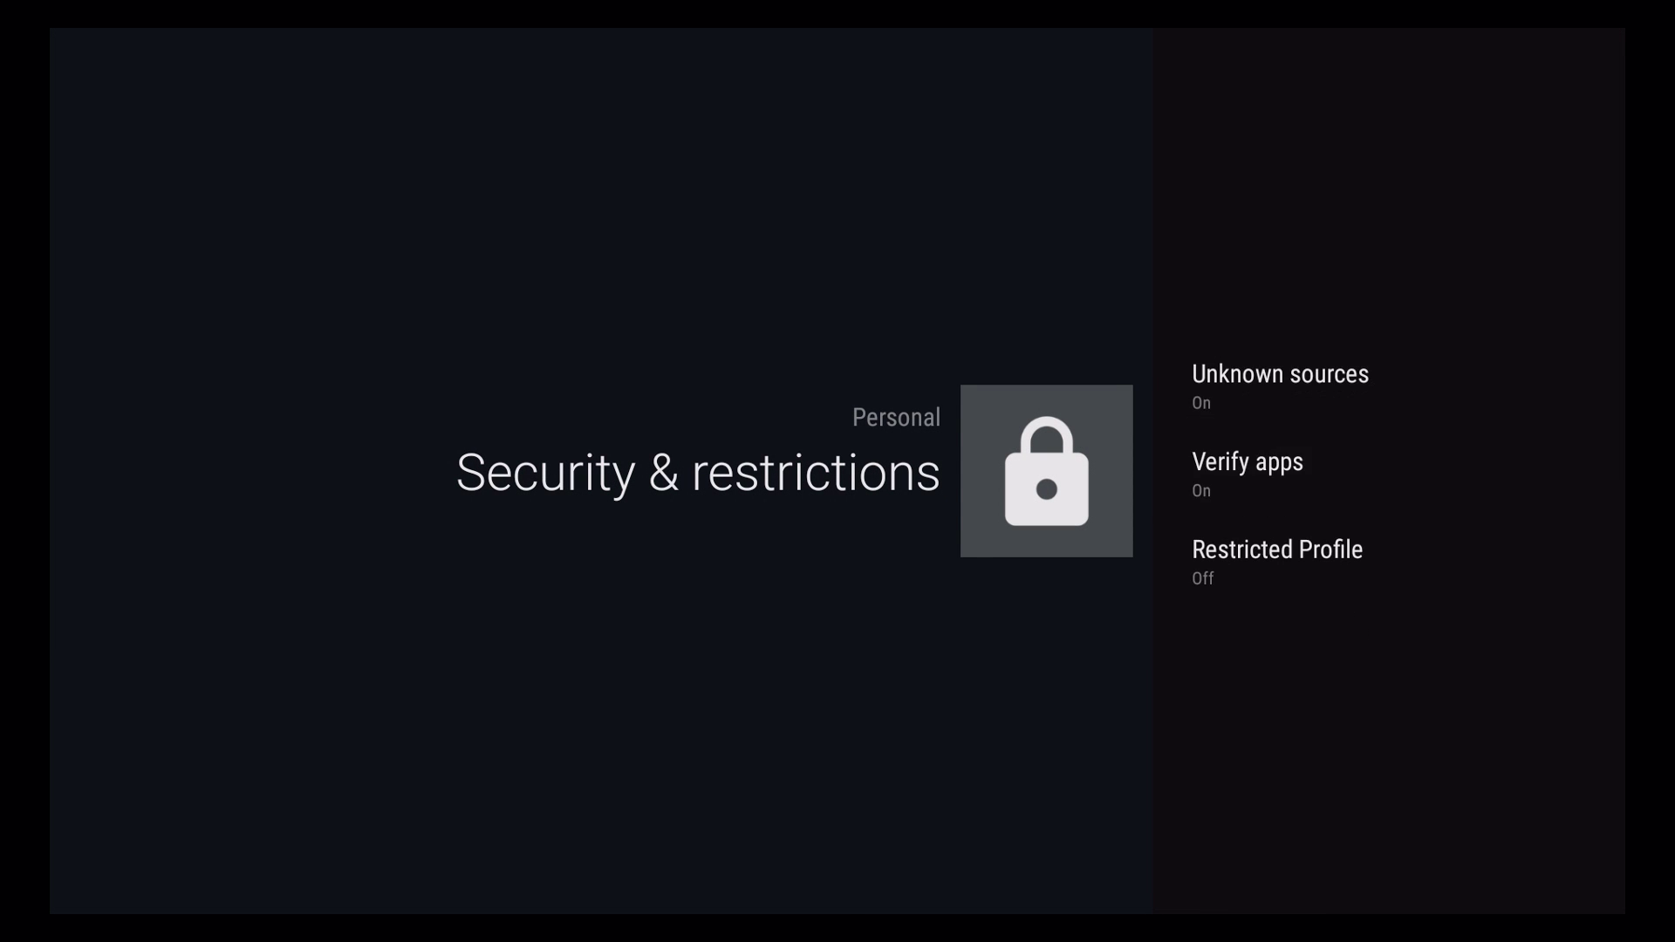
pyautogui.press('Up')
pyautogui.press('Return')
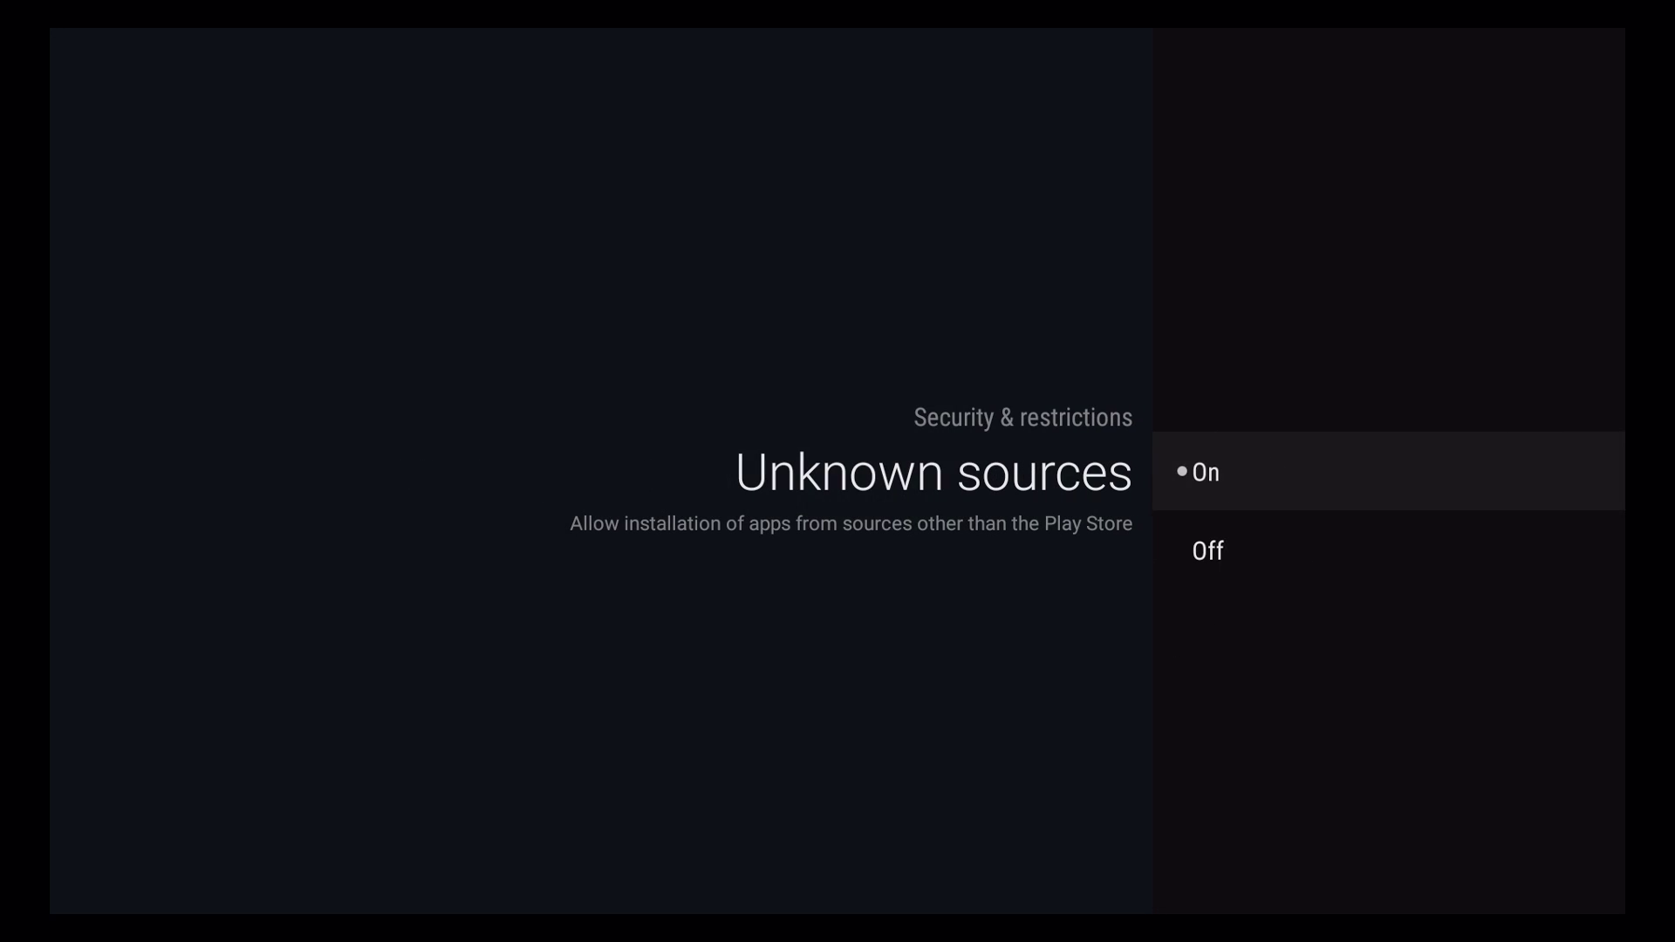
pyautogui.press('Down')
pyautogui.press('Return')
pyautogui.press('Return')
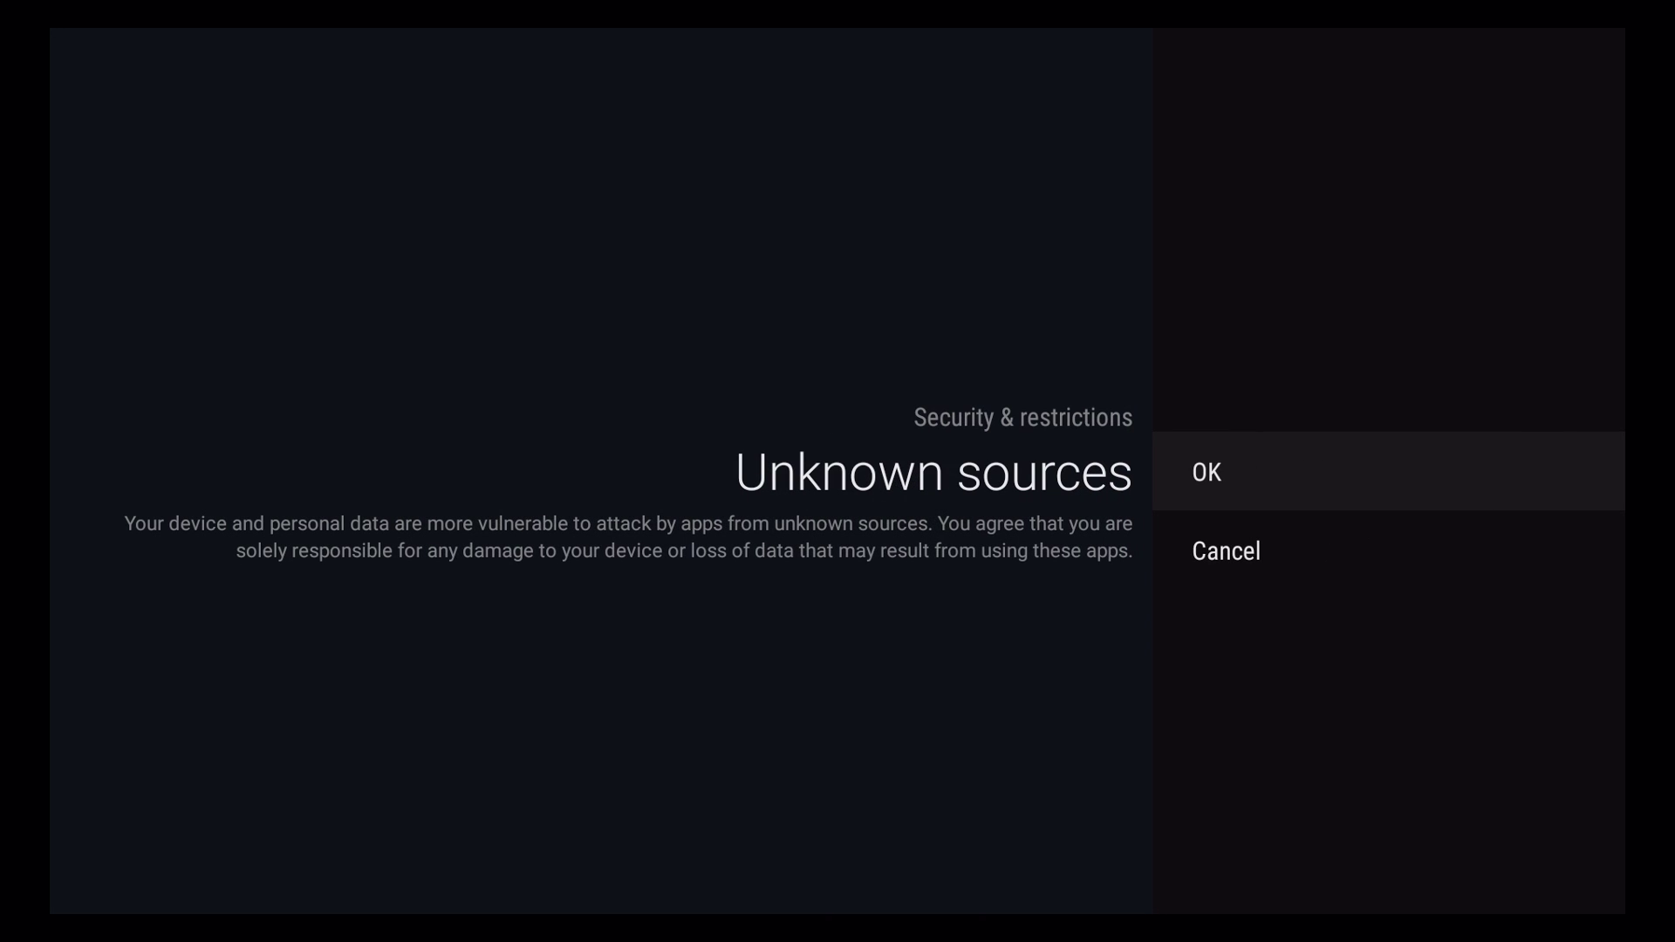
pyautogui.press('Return')
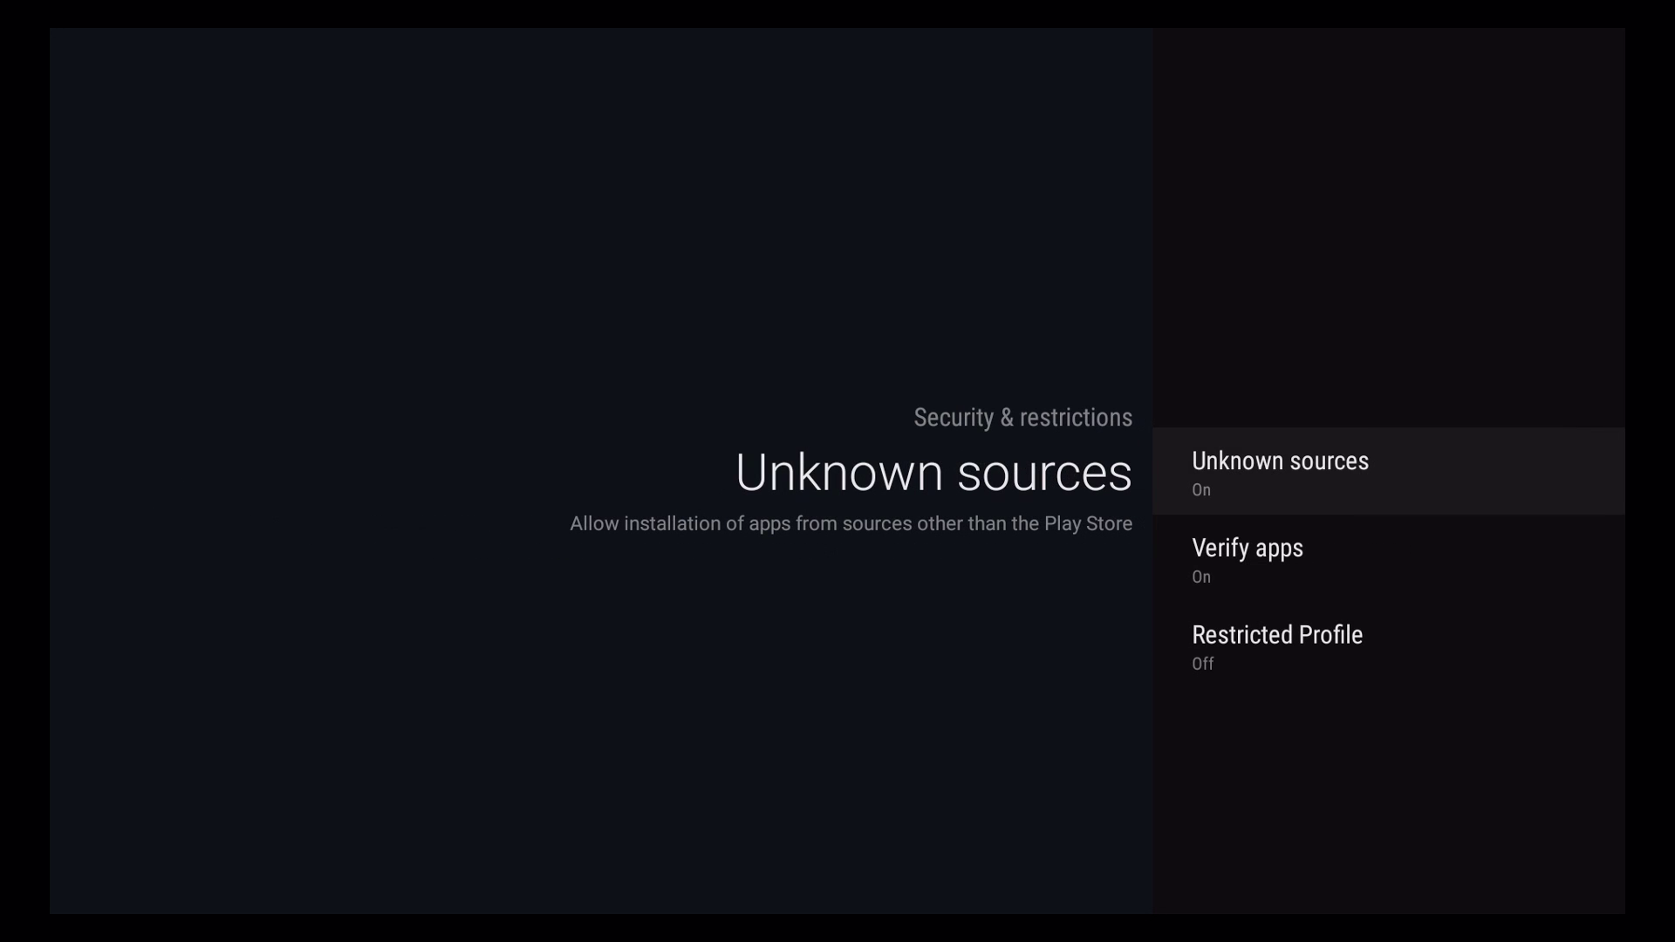
pyautogui.press('Escape')
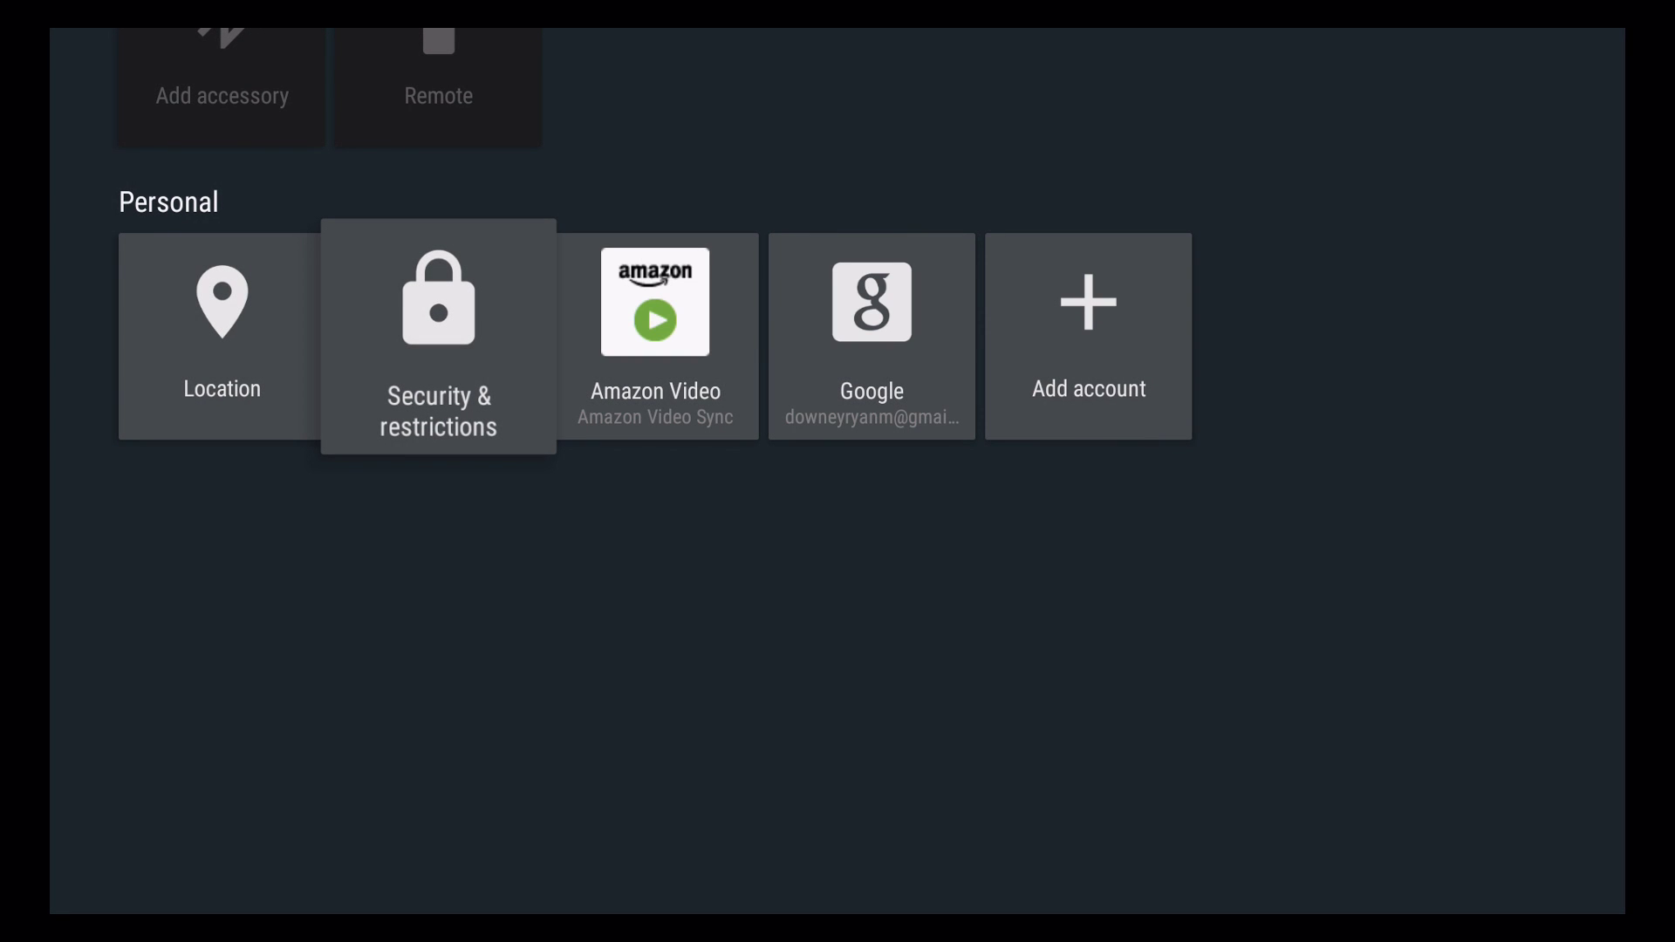
pyautogui.press('Escape')
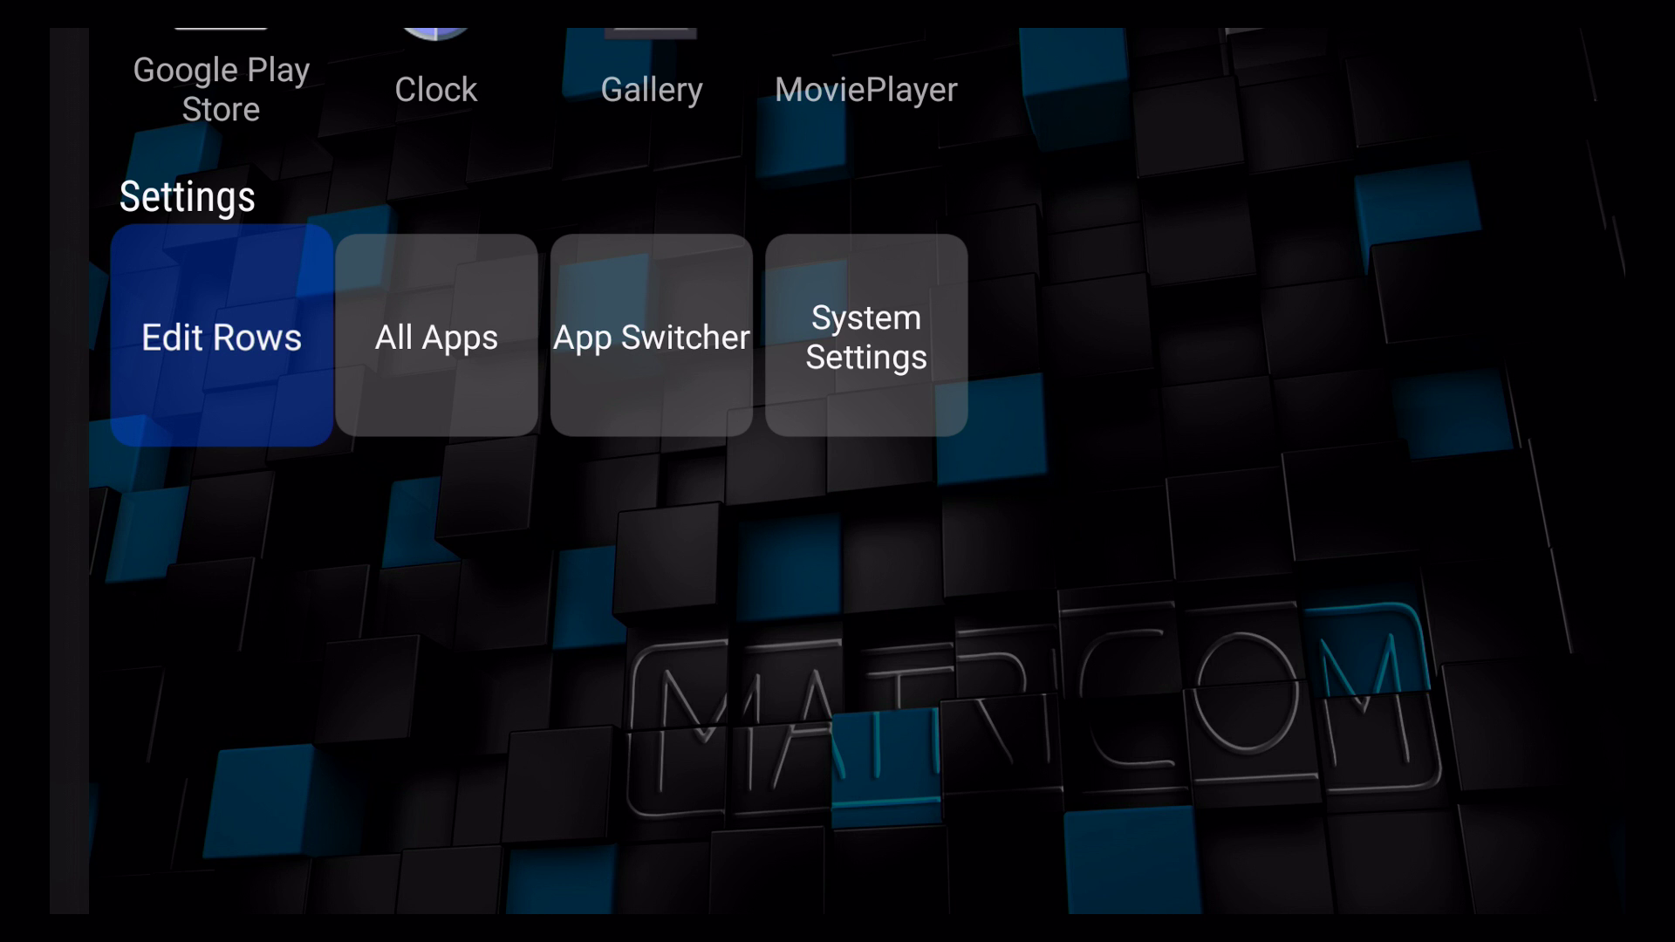
# Step: Launch the Browser app from the All Apps grid
pyautogui.press('Right')
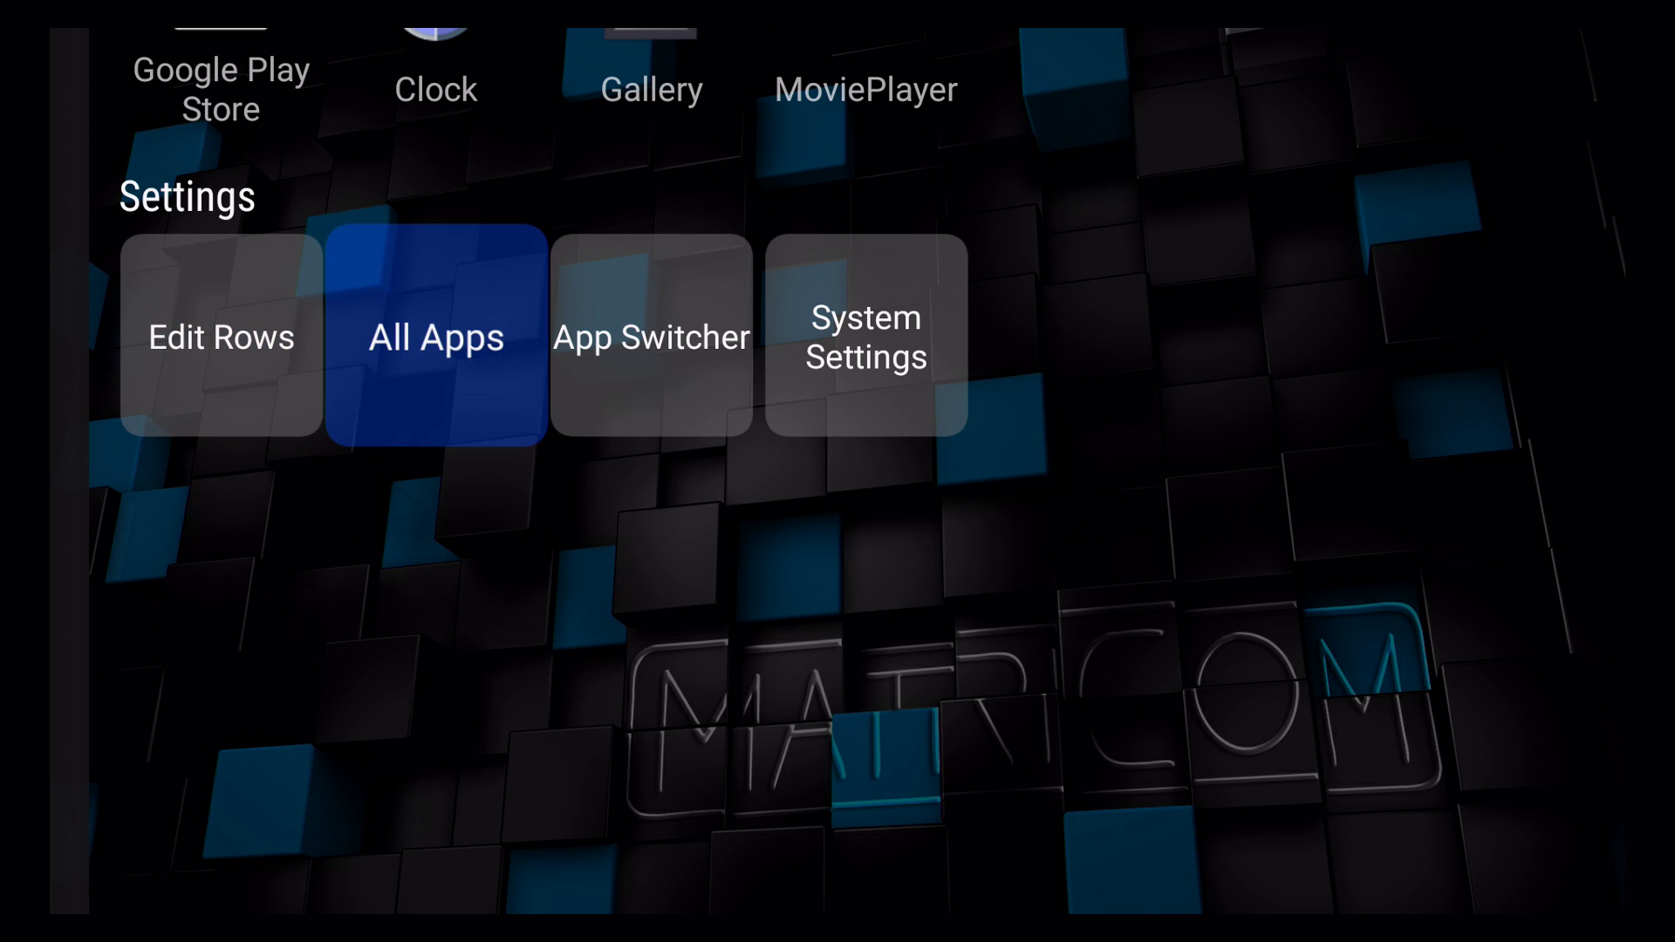
pyautogui.press('Return')
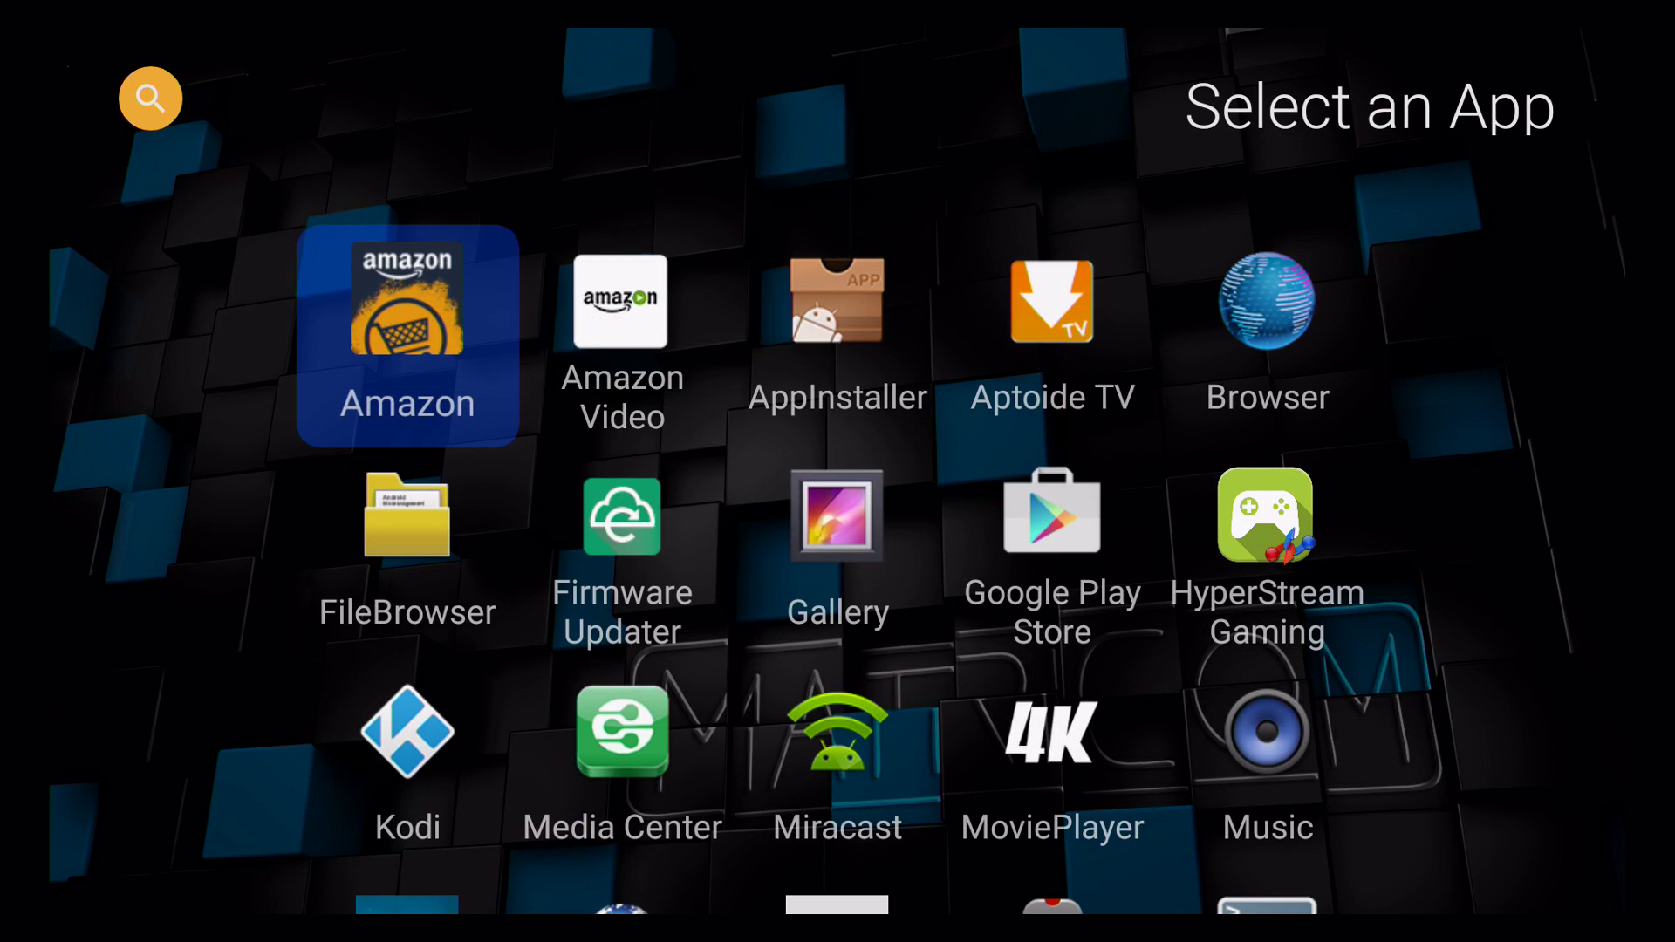
pyautogui.press('Right')
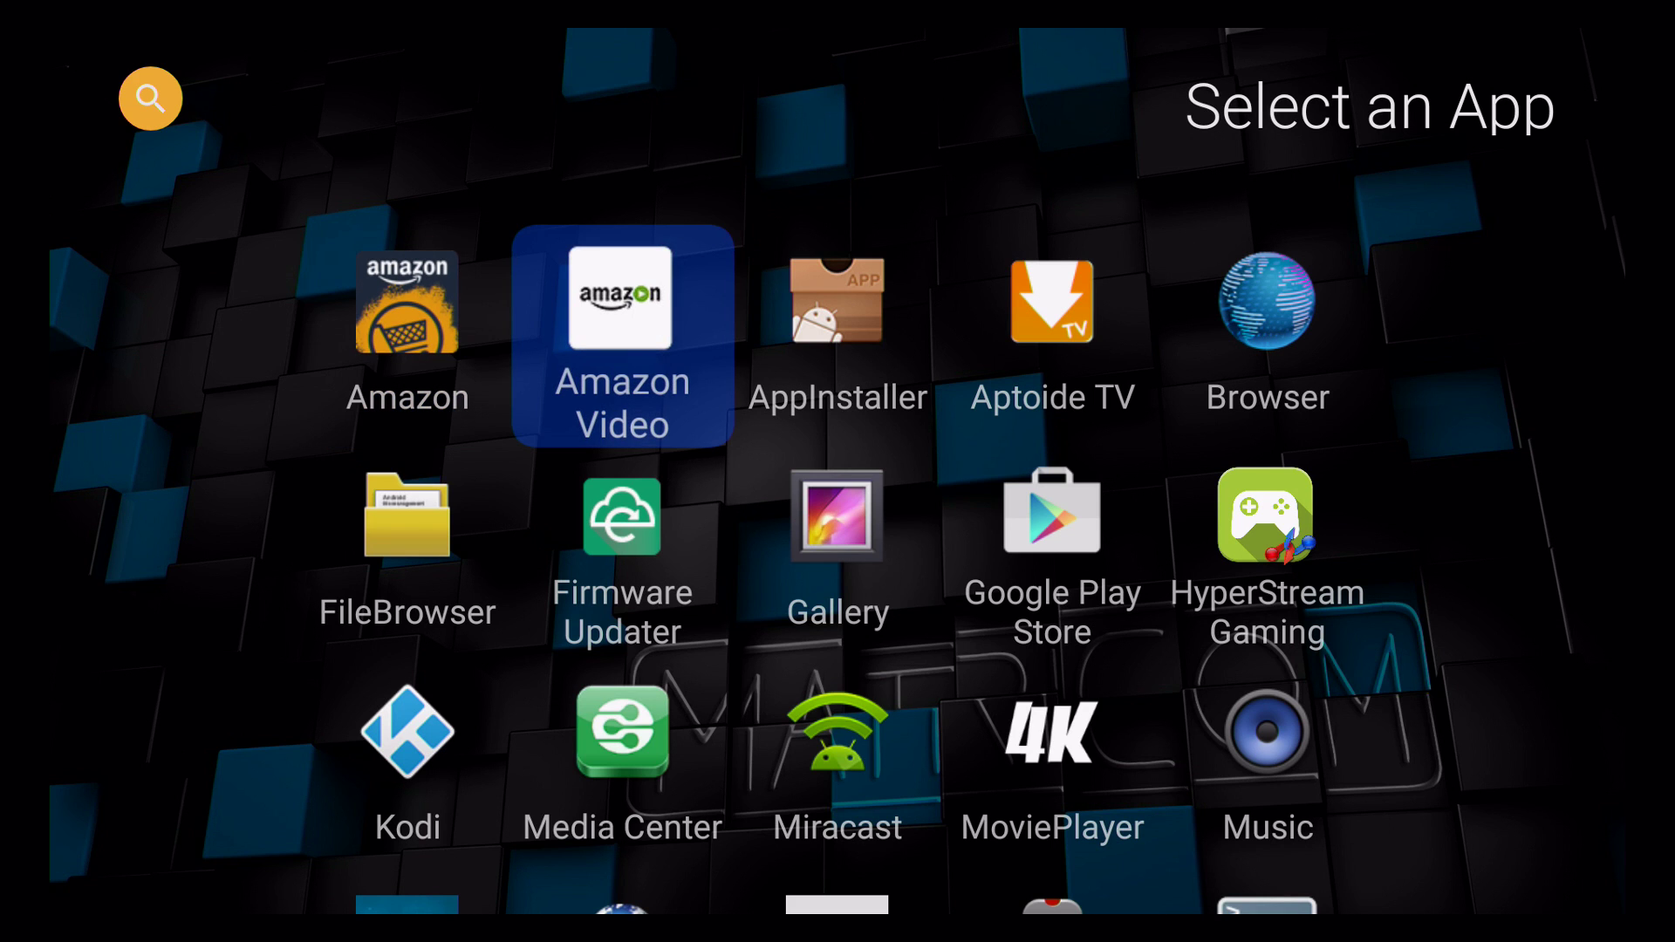
pyautogui.press('Right')
pyautogui.press('Right')
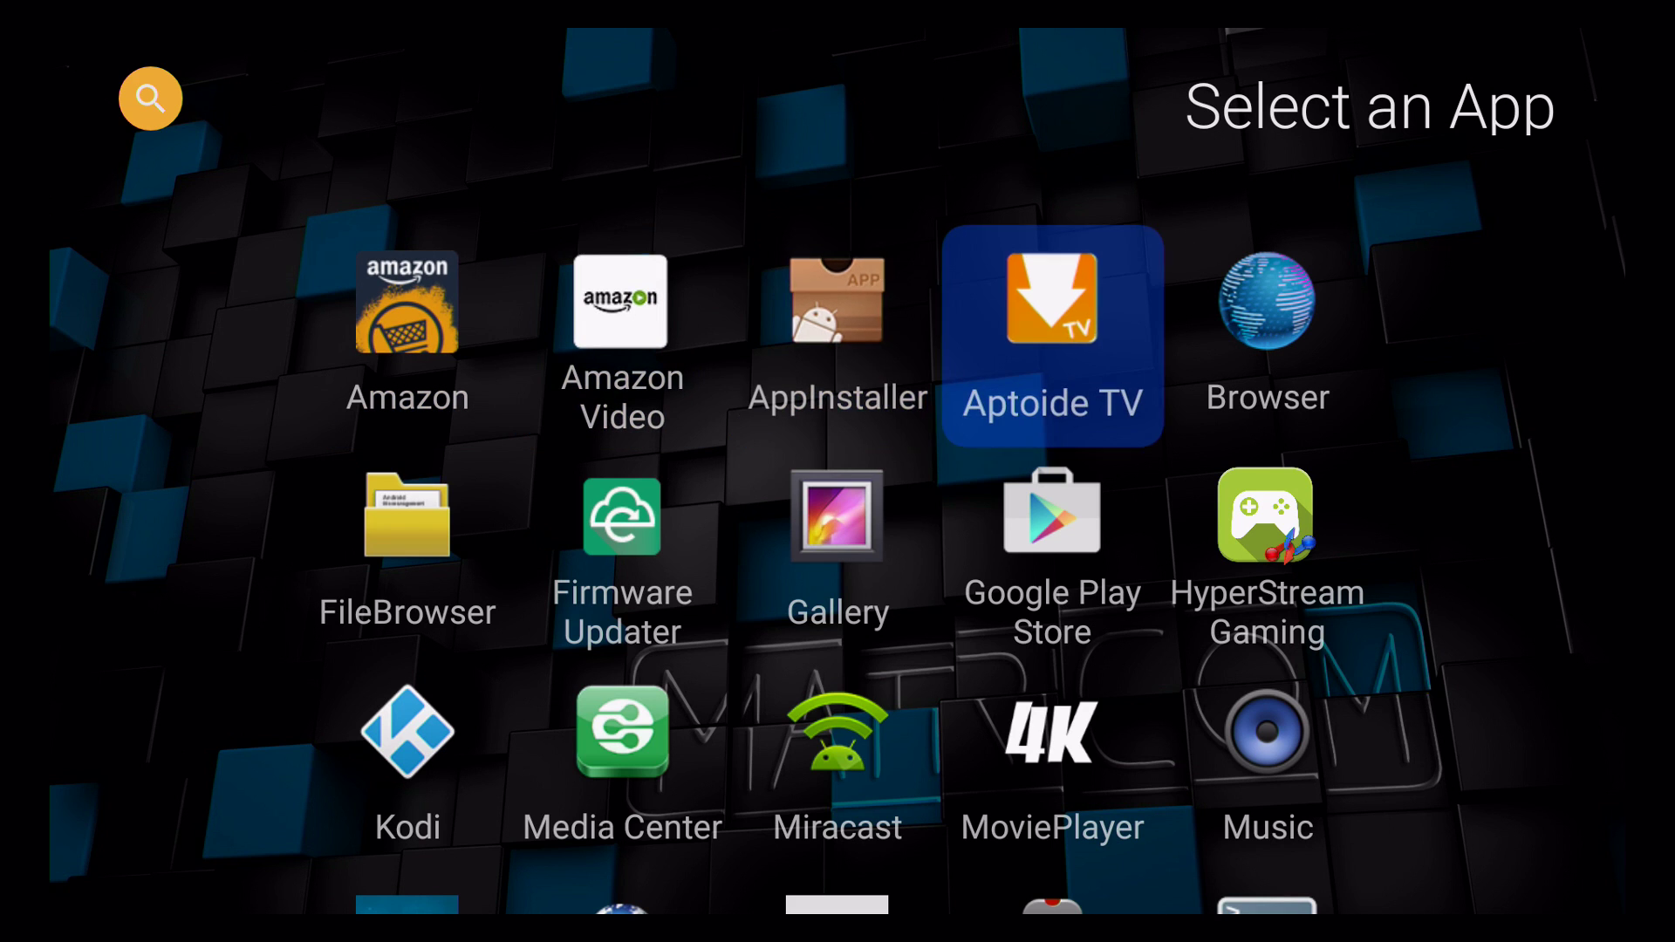
pyautogui.press('Right')
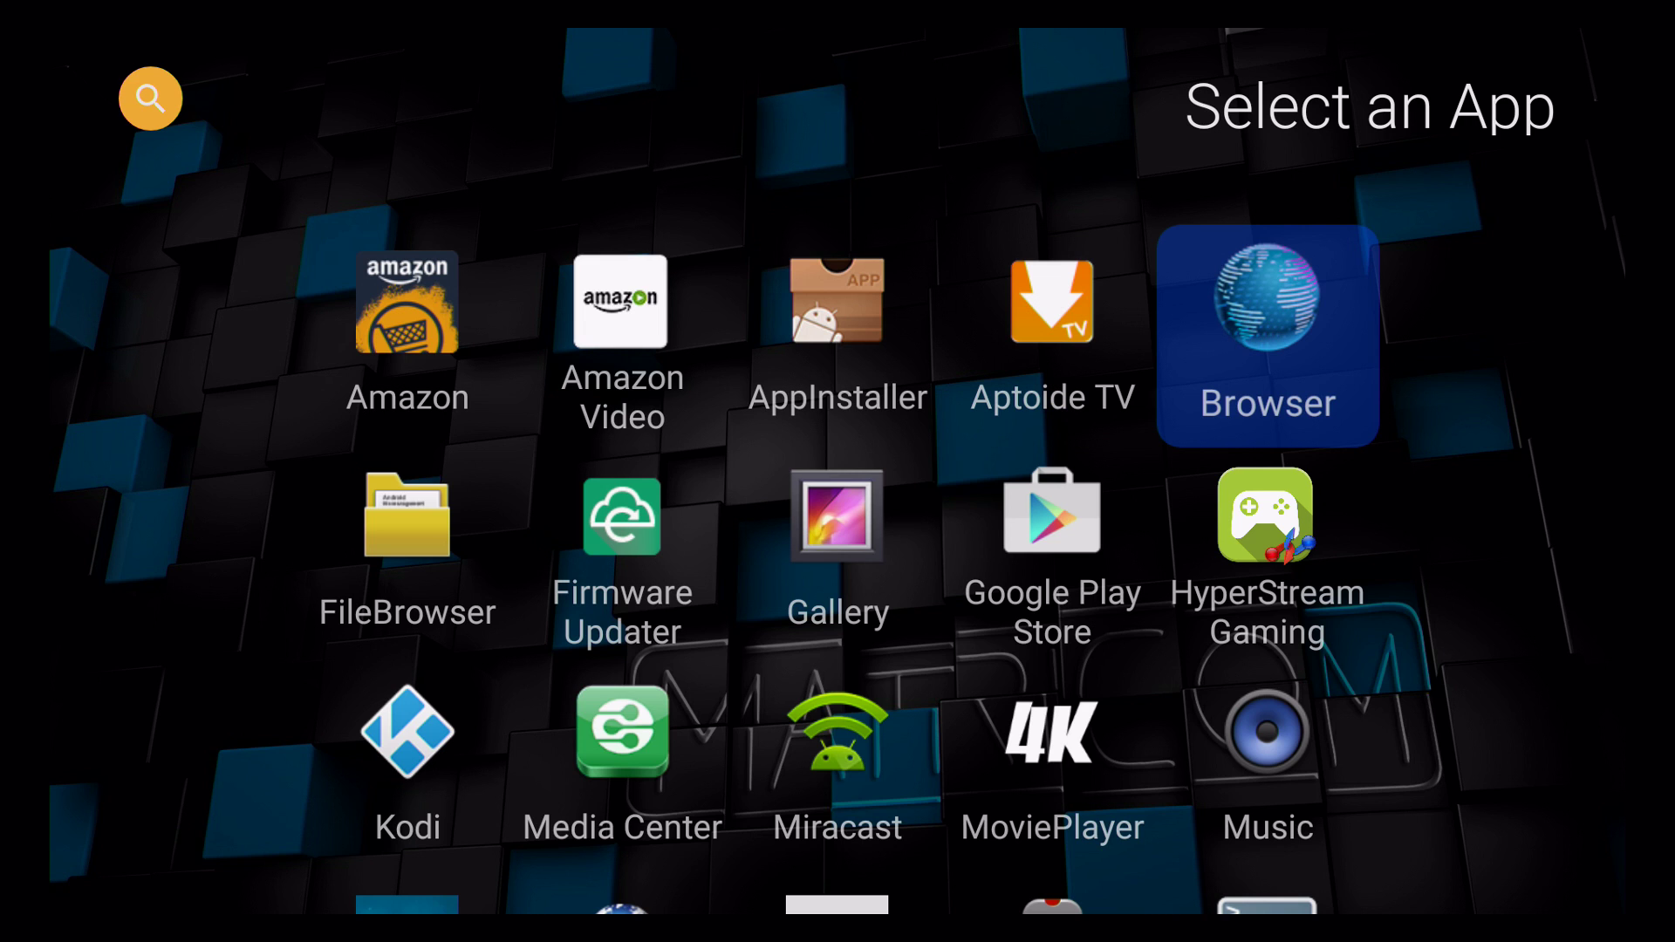
pyautogui.press('Return')
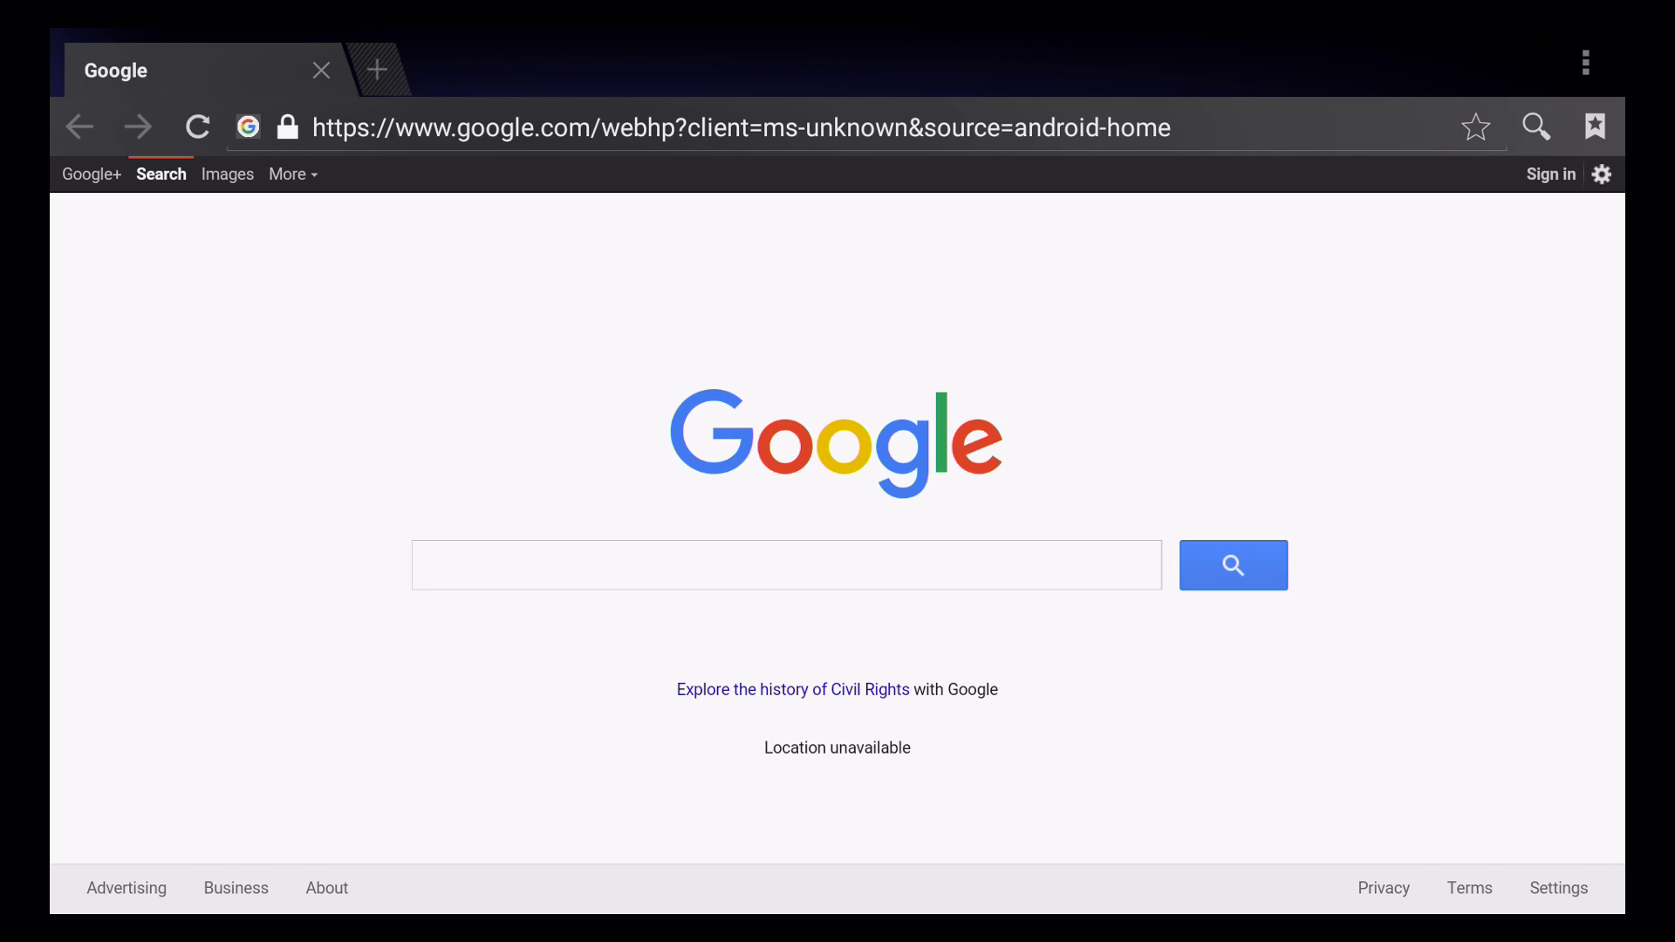
# Step: Search Google for 'download amazon underground apk'
pyautogui.write('amazo')
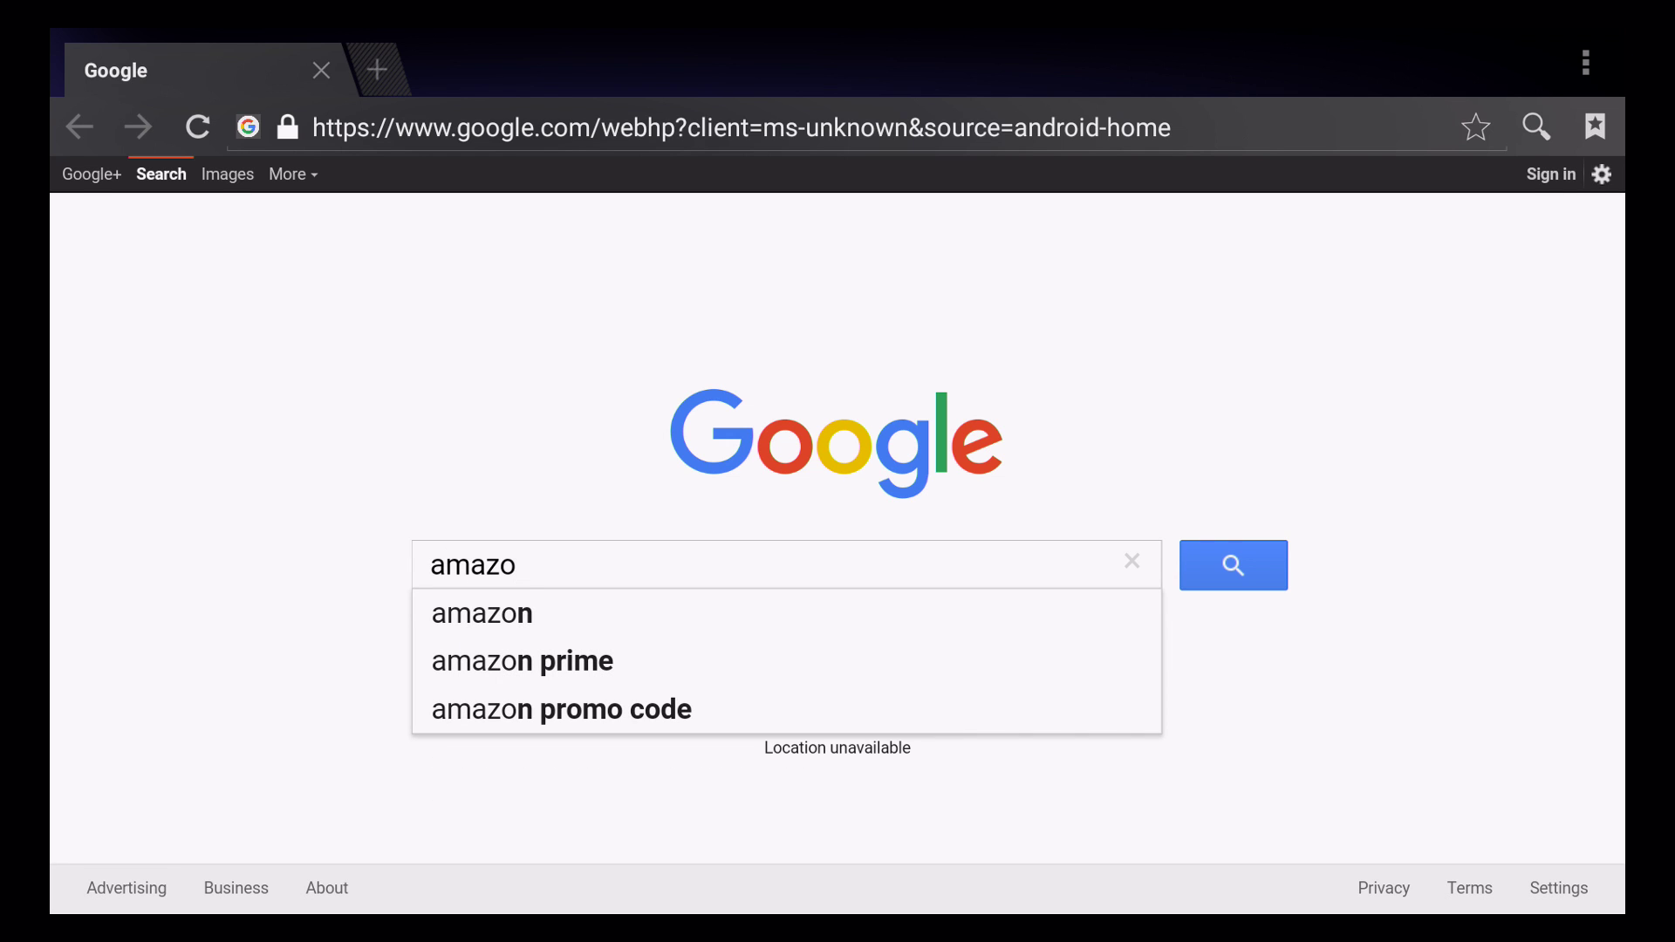
pyautogui.write('n')
pyautogui.press('BackSpace')
pyautogui.press('BackSpace')
pyautogui.press('BackSpace')
pyautogui.press('BackSpace')
pyautogui.press('BackSpace')
pyautogui.press('BackSpace')
pyautogui.write('do')
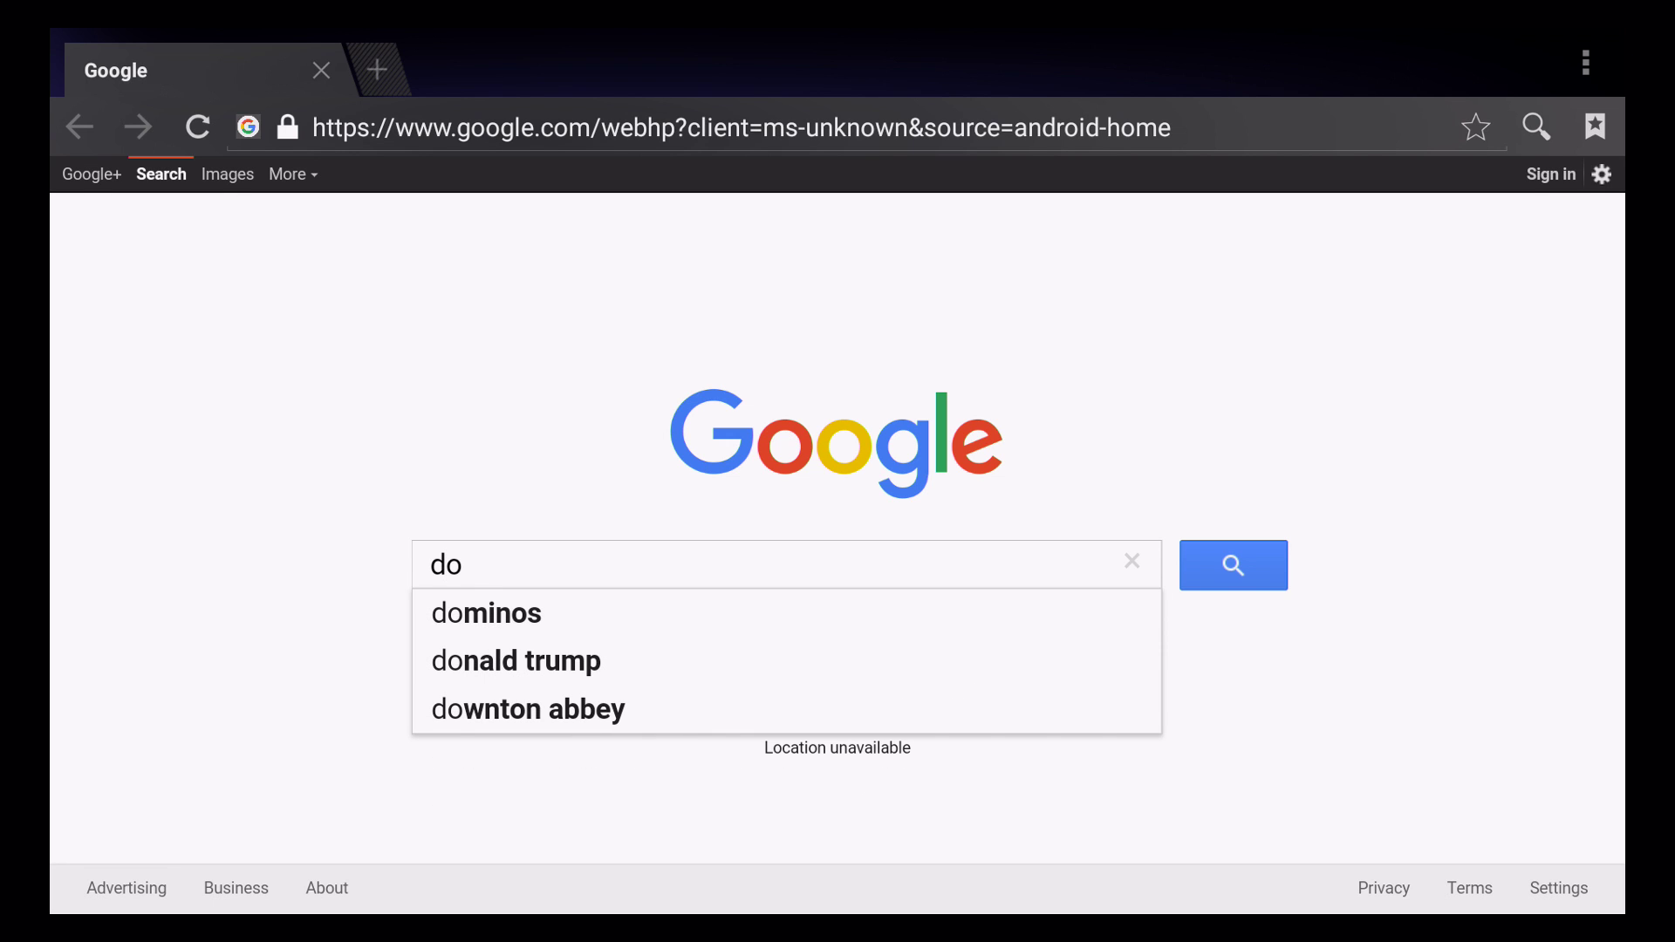
pyautogui.write('wnloa')
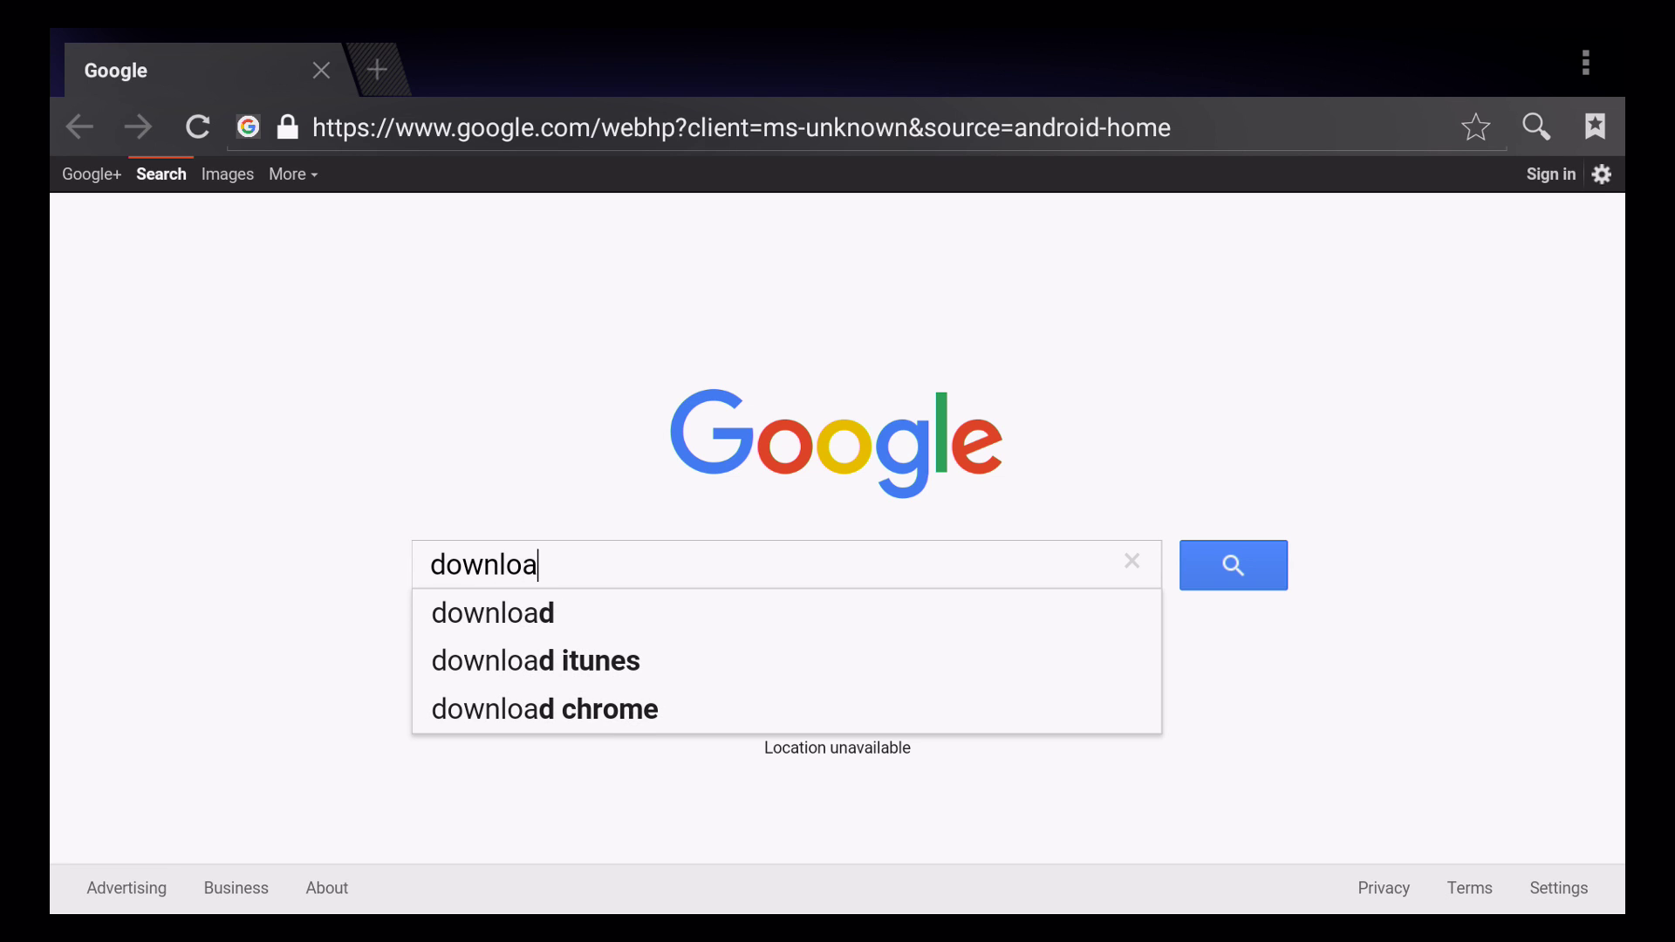
pyautogui.write('d am')
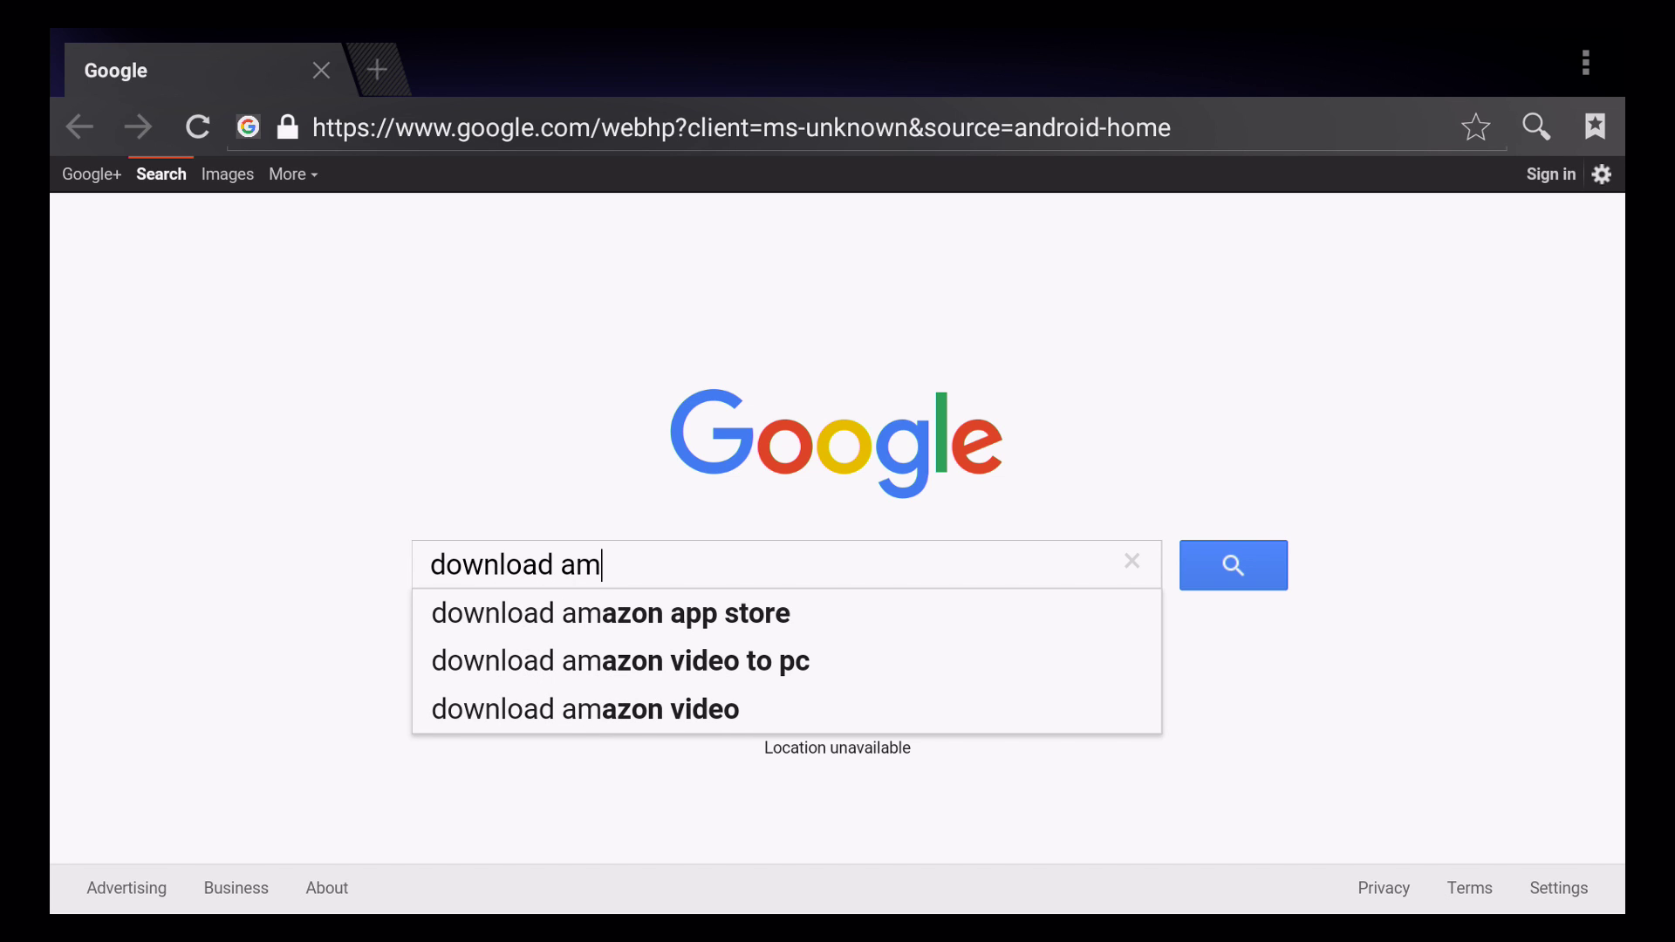
pyautogui.write('azon')
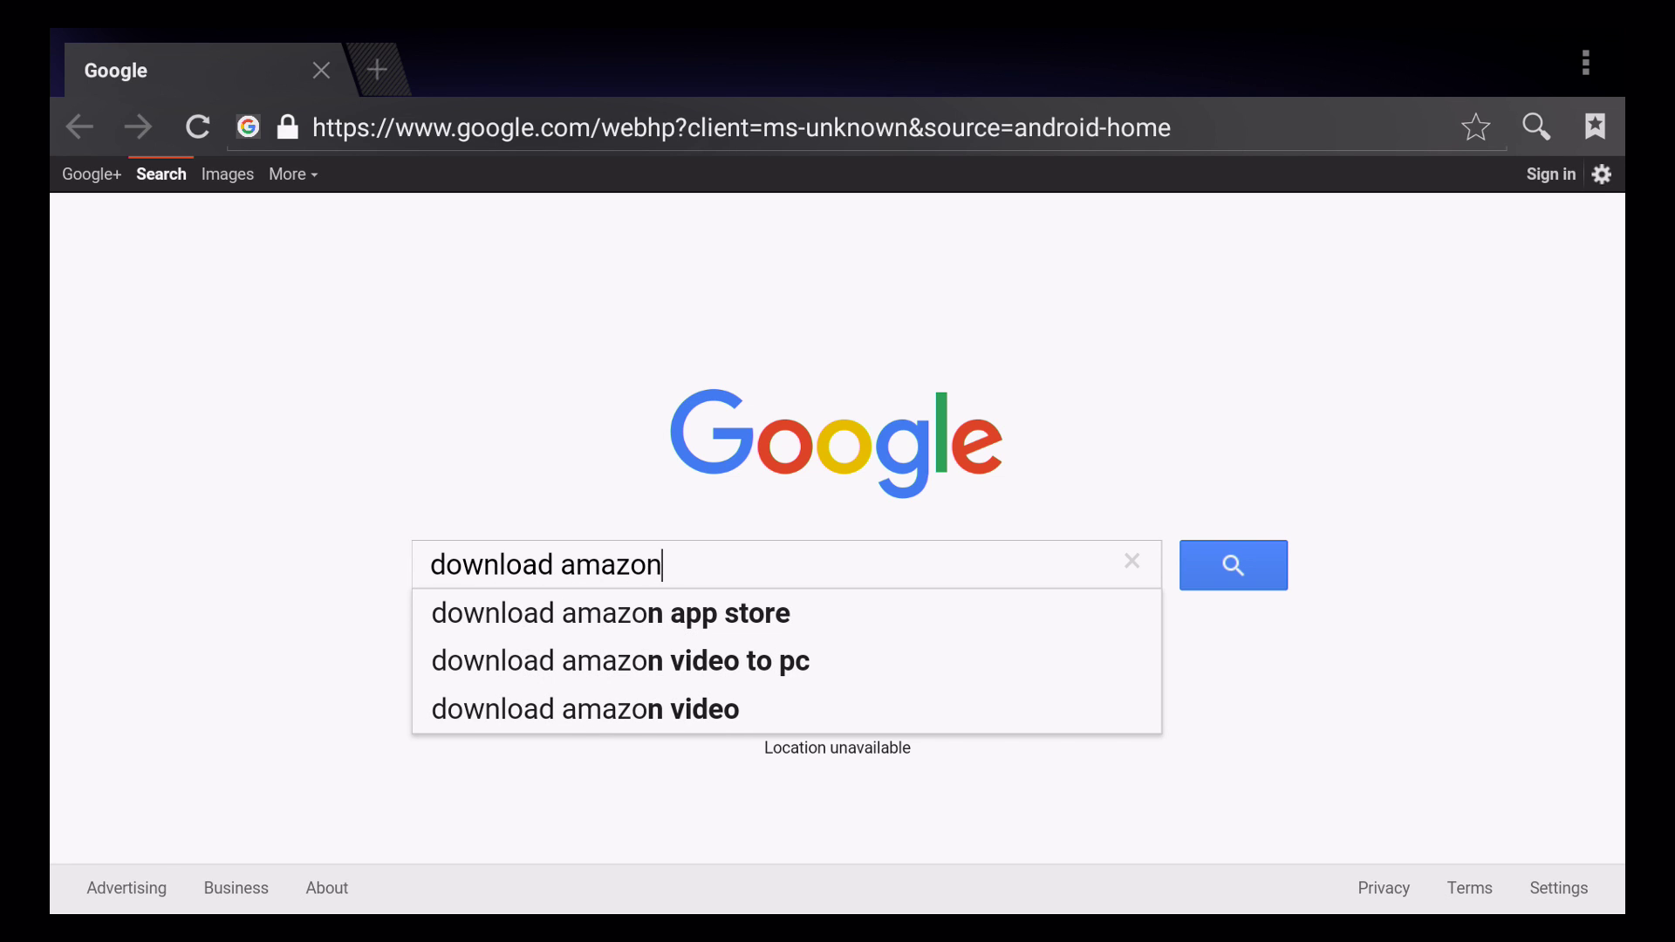
pyautogui.write(' under')
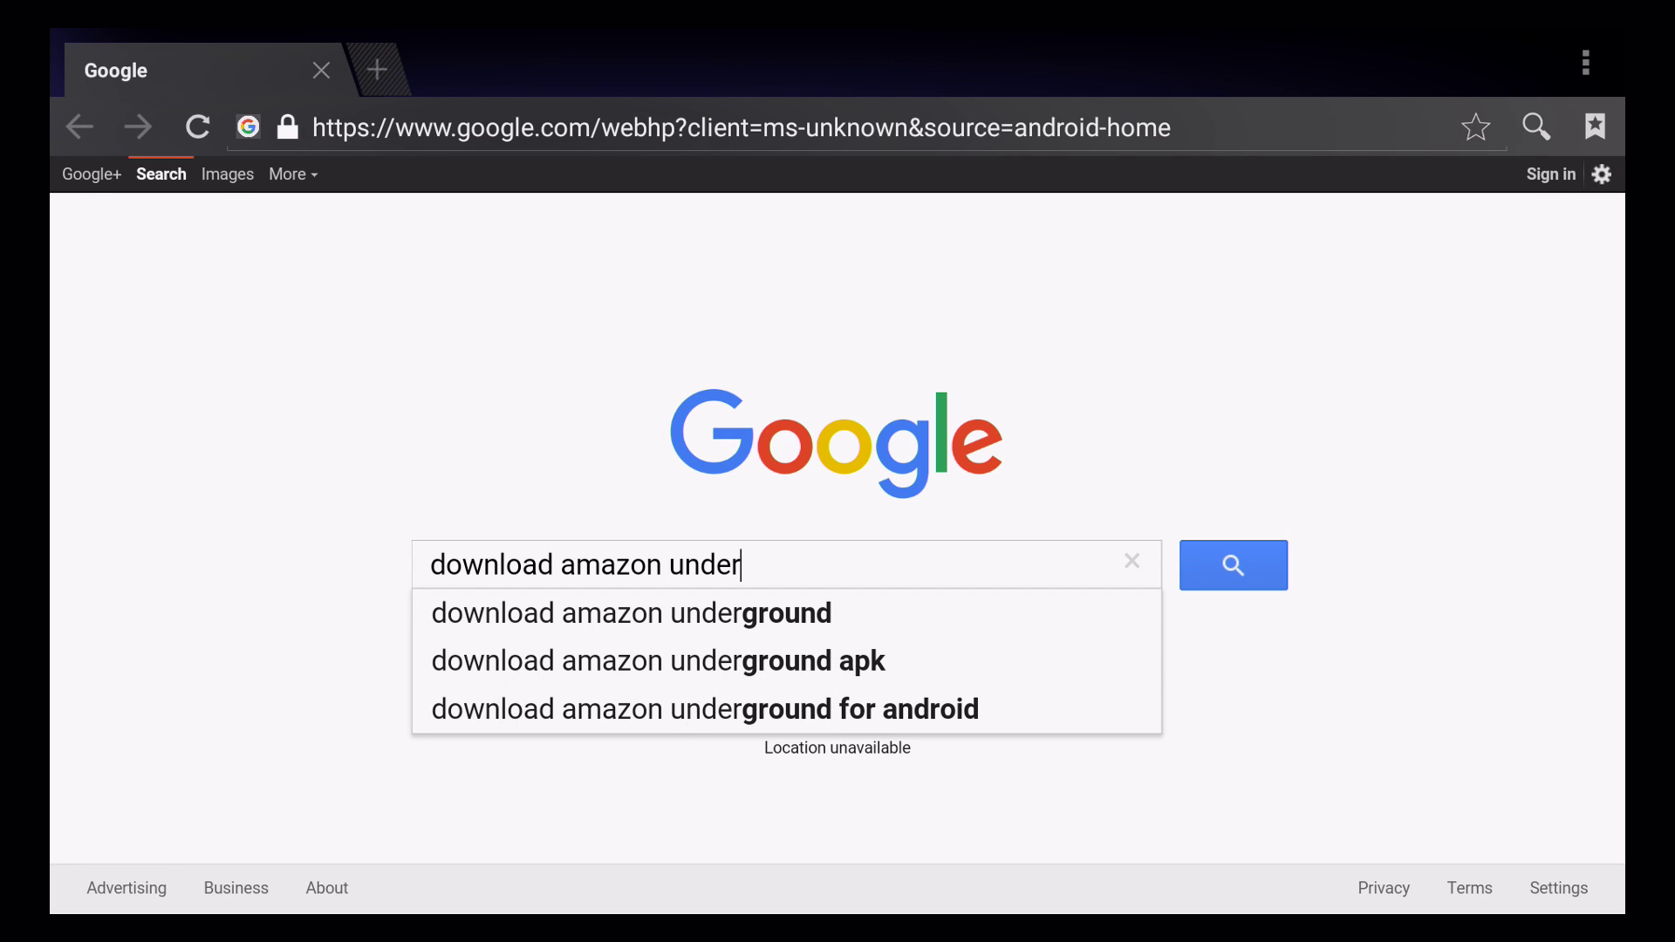
pyautogui.write('ground')
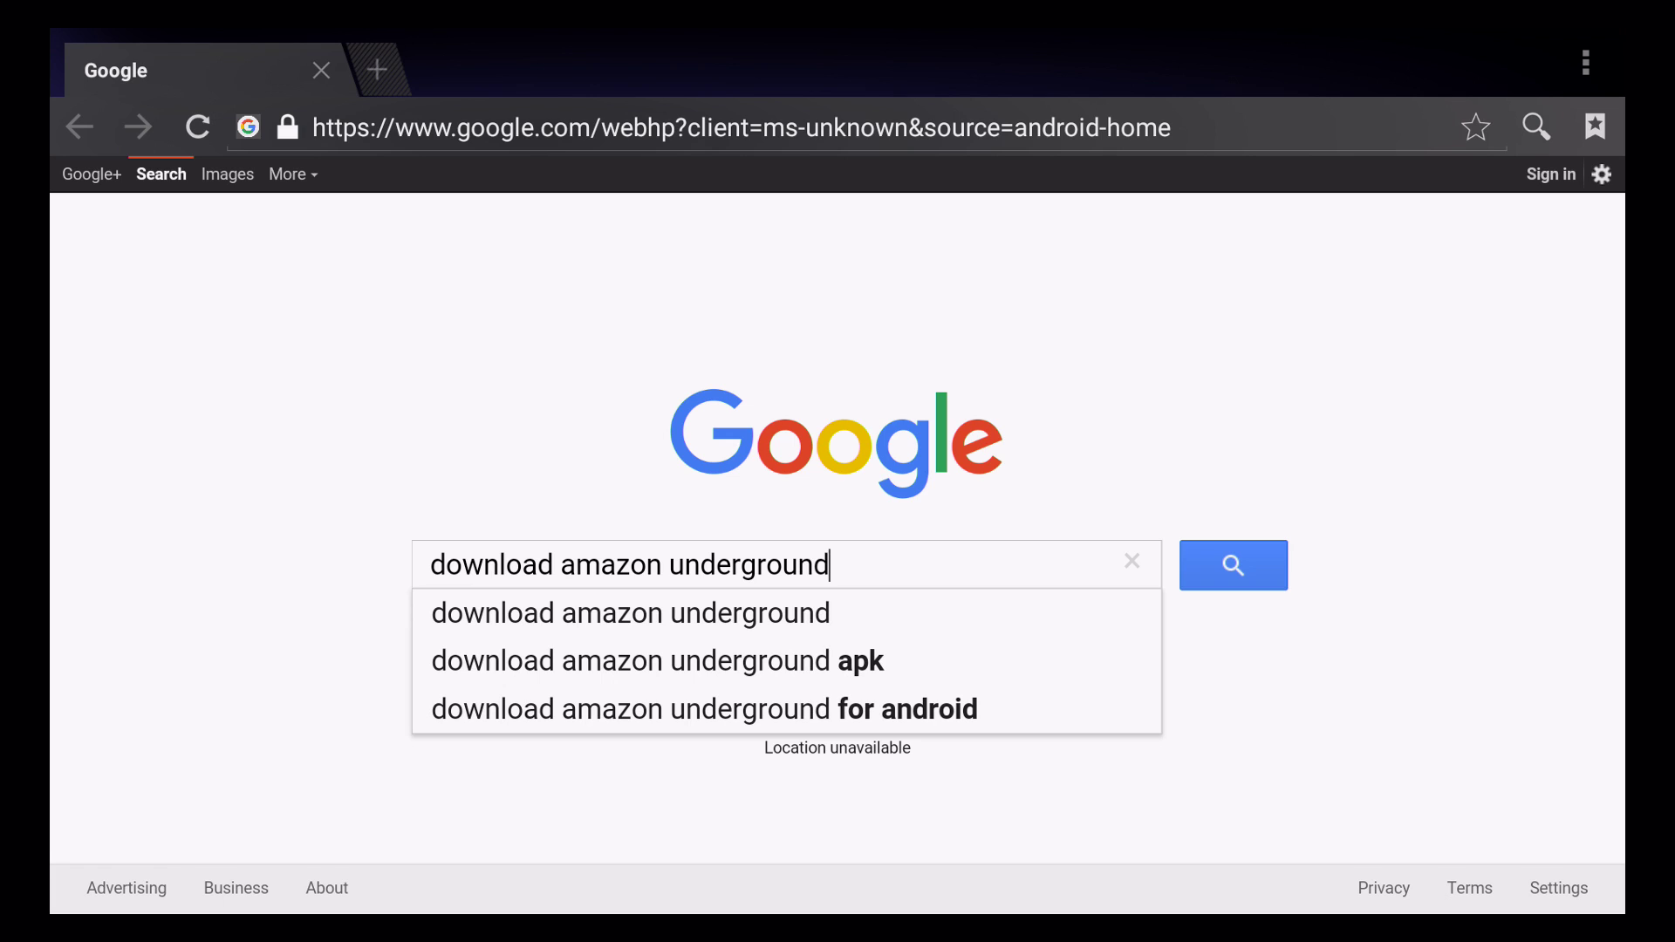
pyautogui.write(' a')
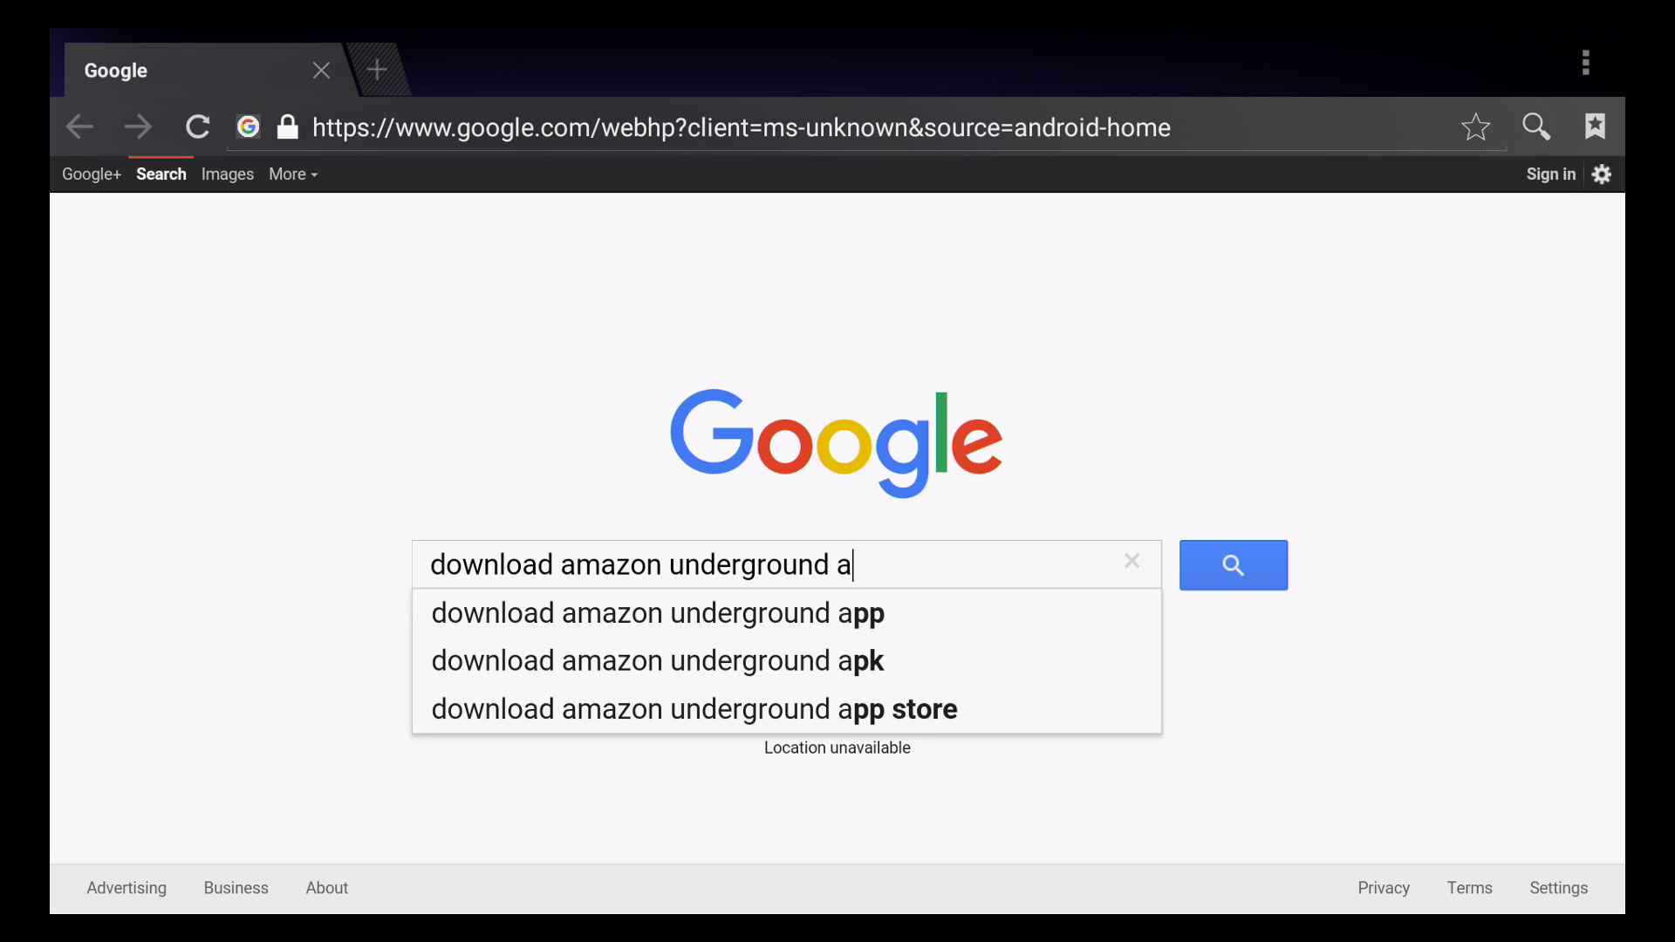
pyautogui.write('pk')
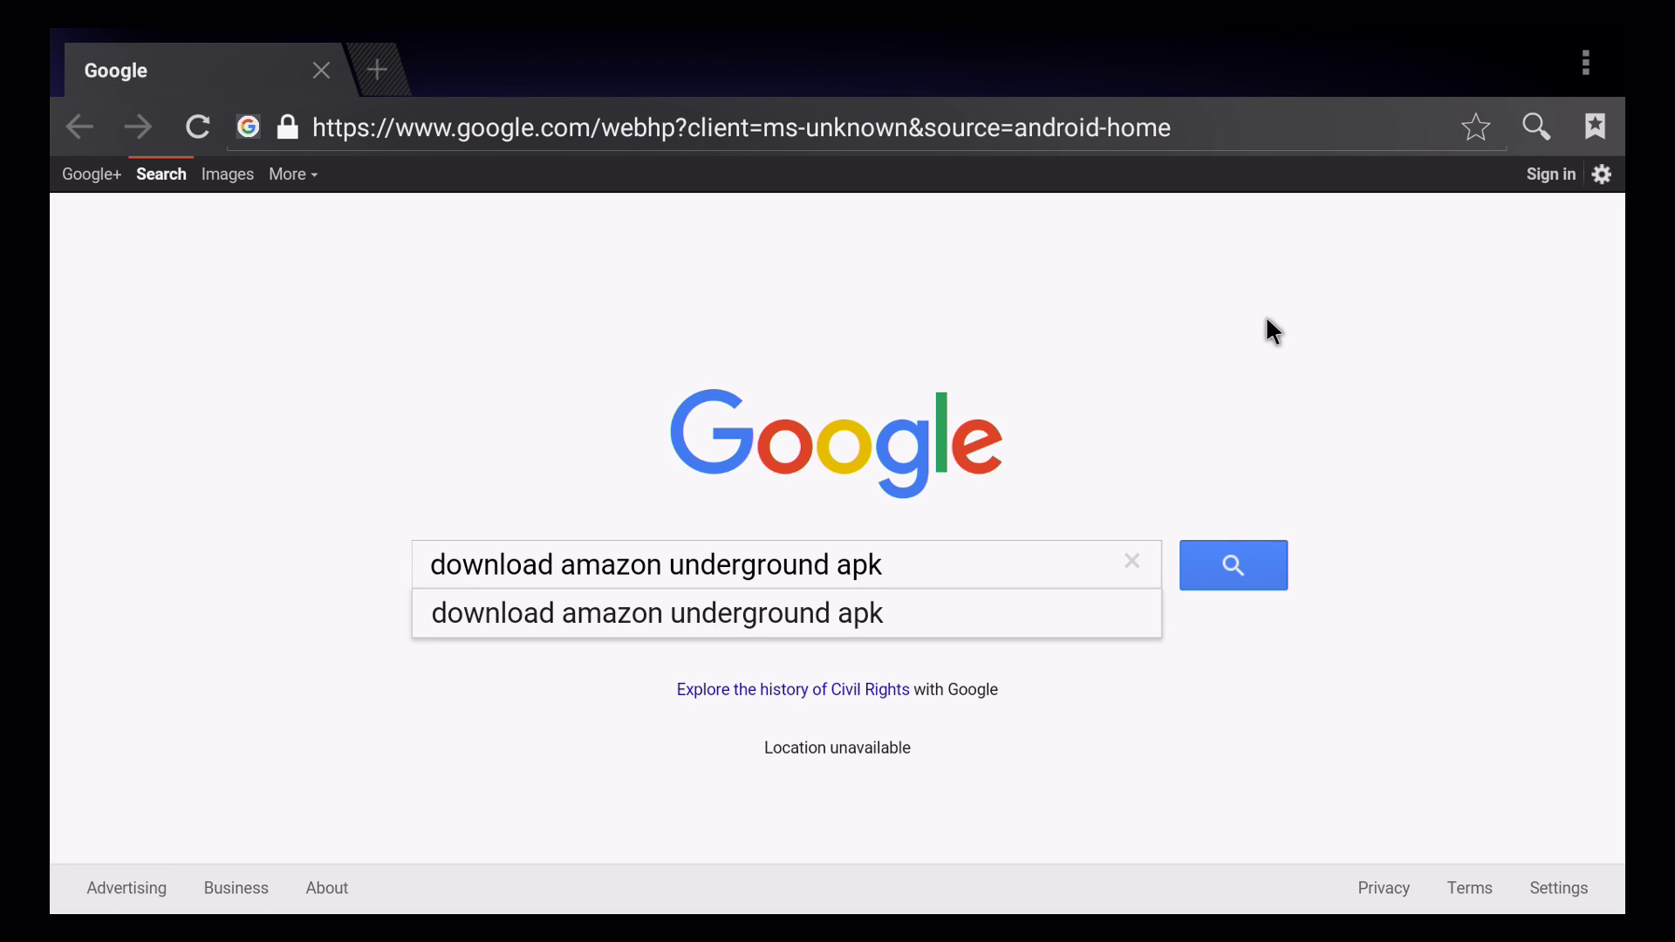
pyautogui.click(1241, 558)
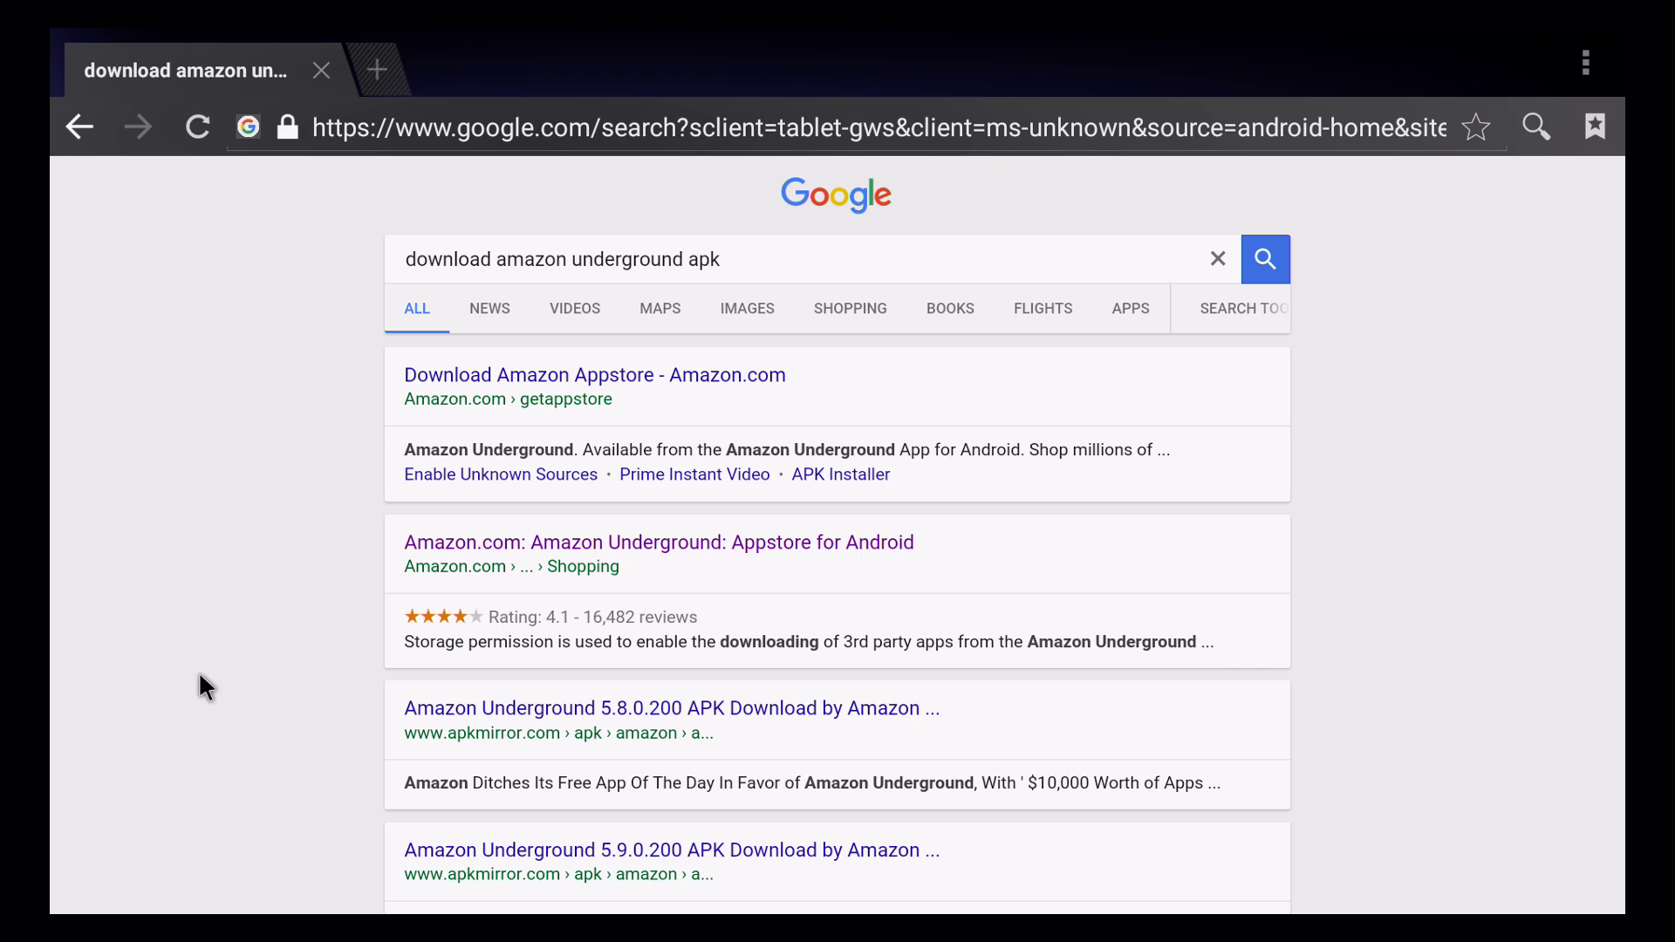
# Step: Scroll the results and open 'Download Amazon Appstore - Amazon.com'
pyautogui.moveTo(203, 680); pyautogui.dragTo(320, 698)
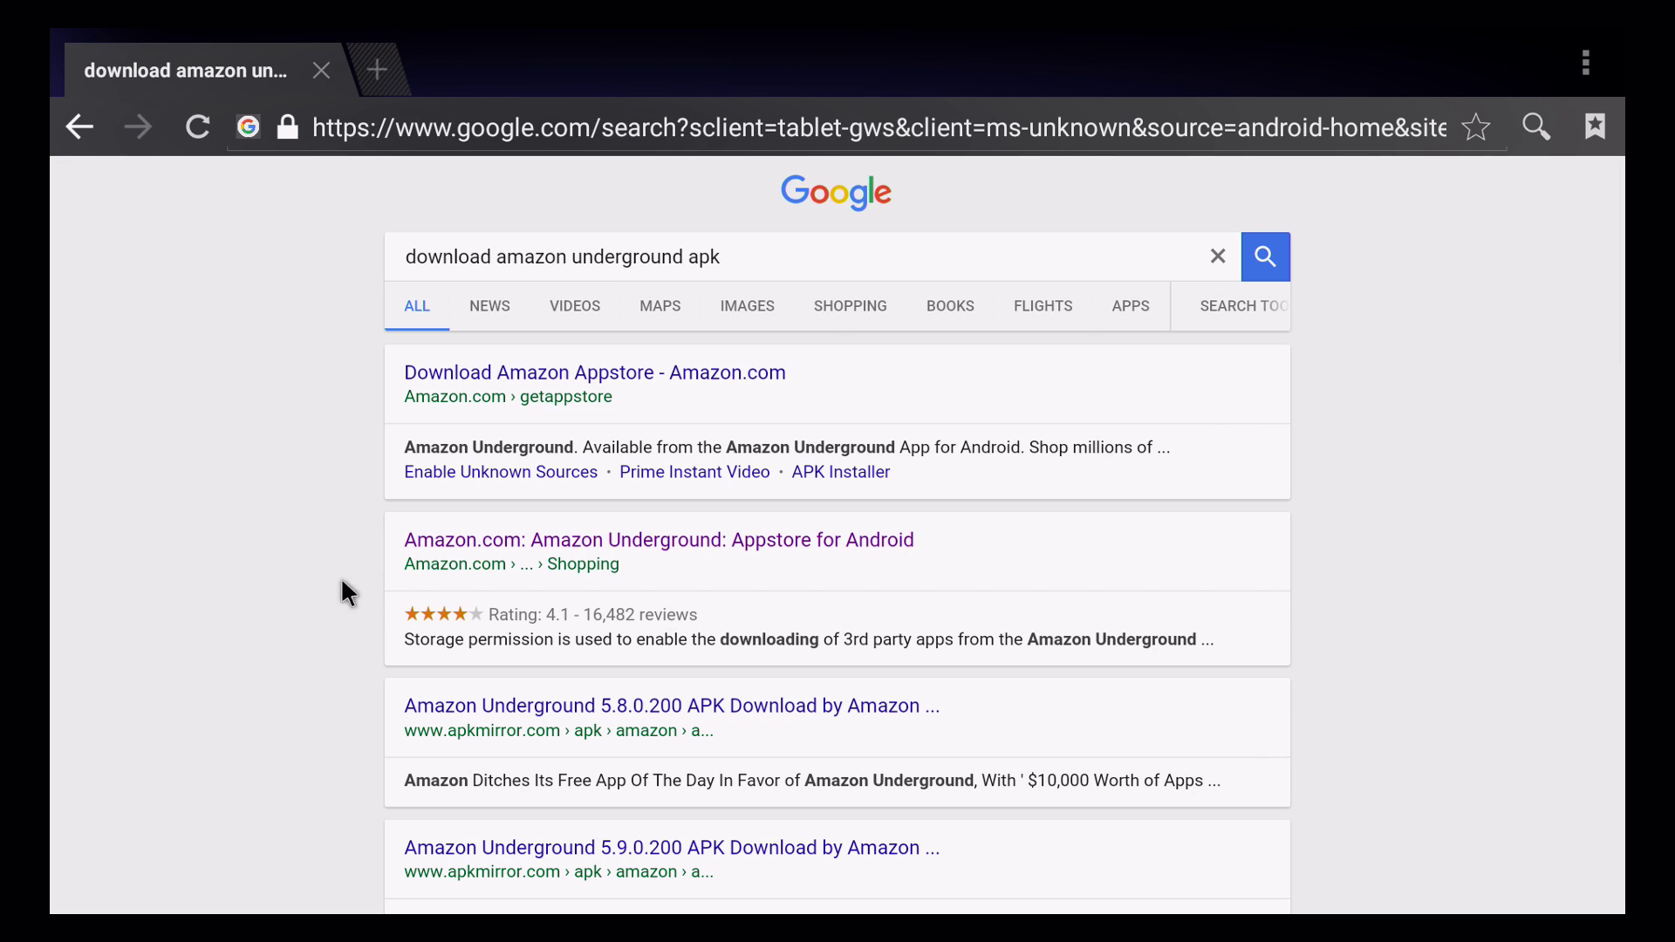
pyautogui.click(512, 372)
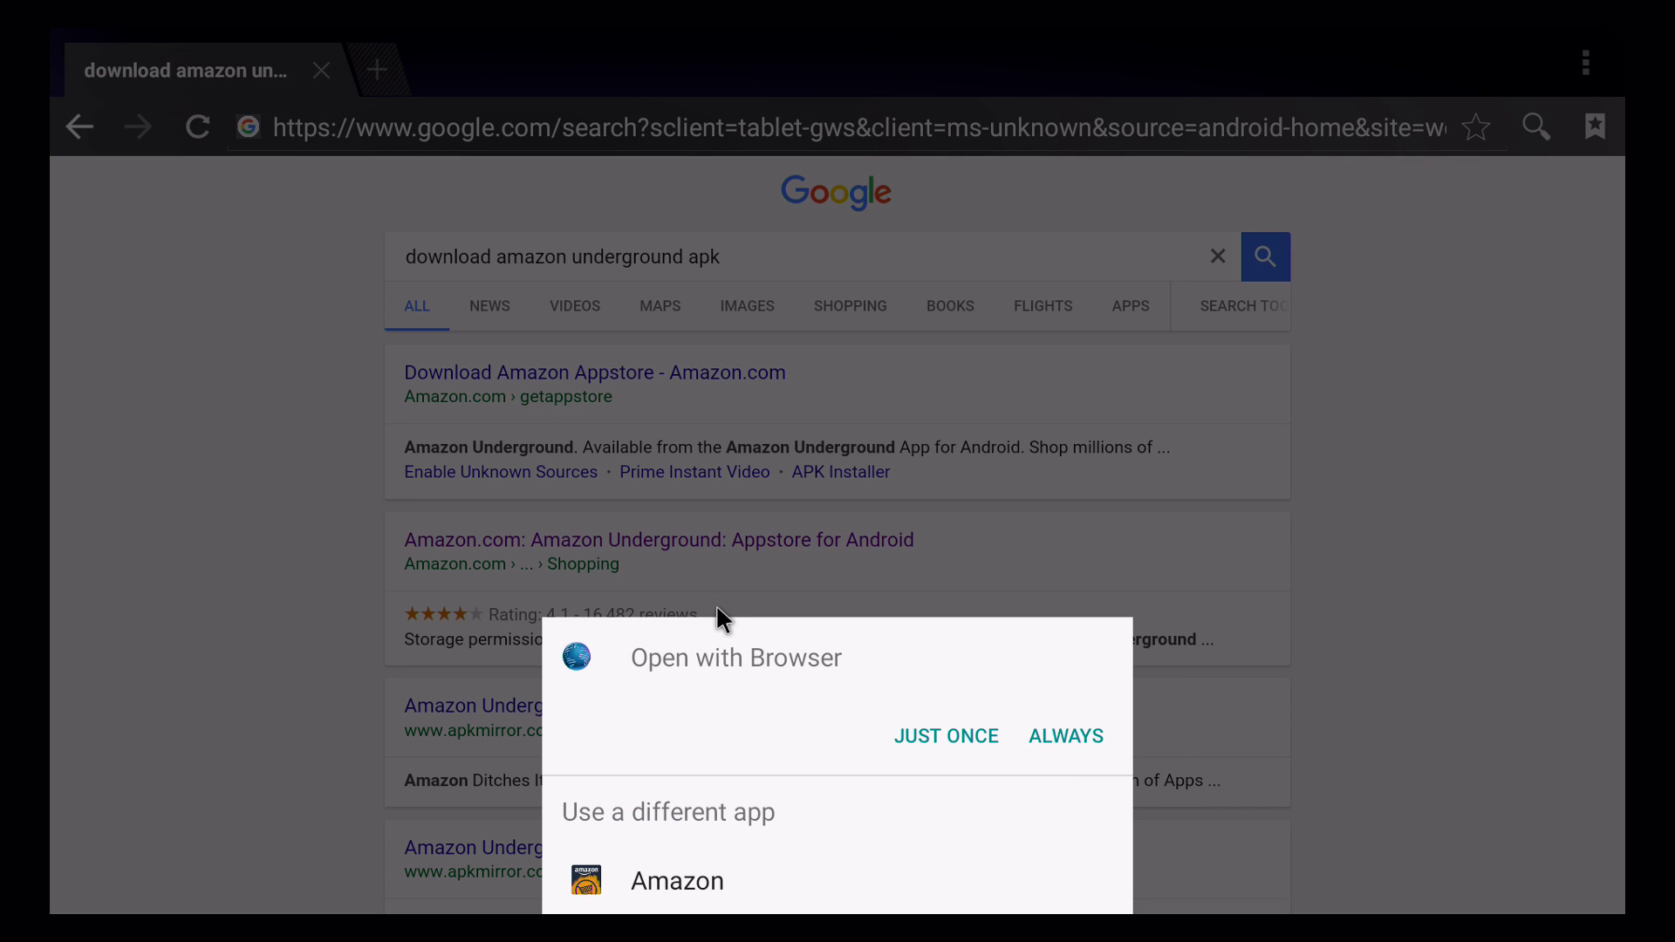
# Step: Open the link in Browser just once and start the Amazon Underground download
pyautogui.click(945, 738)
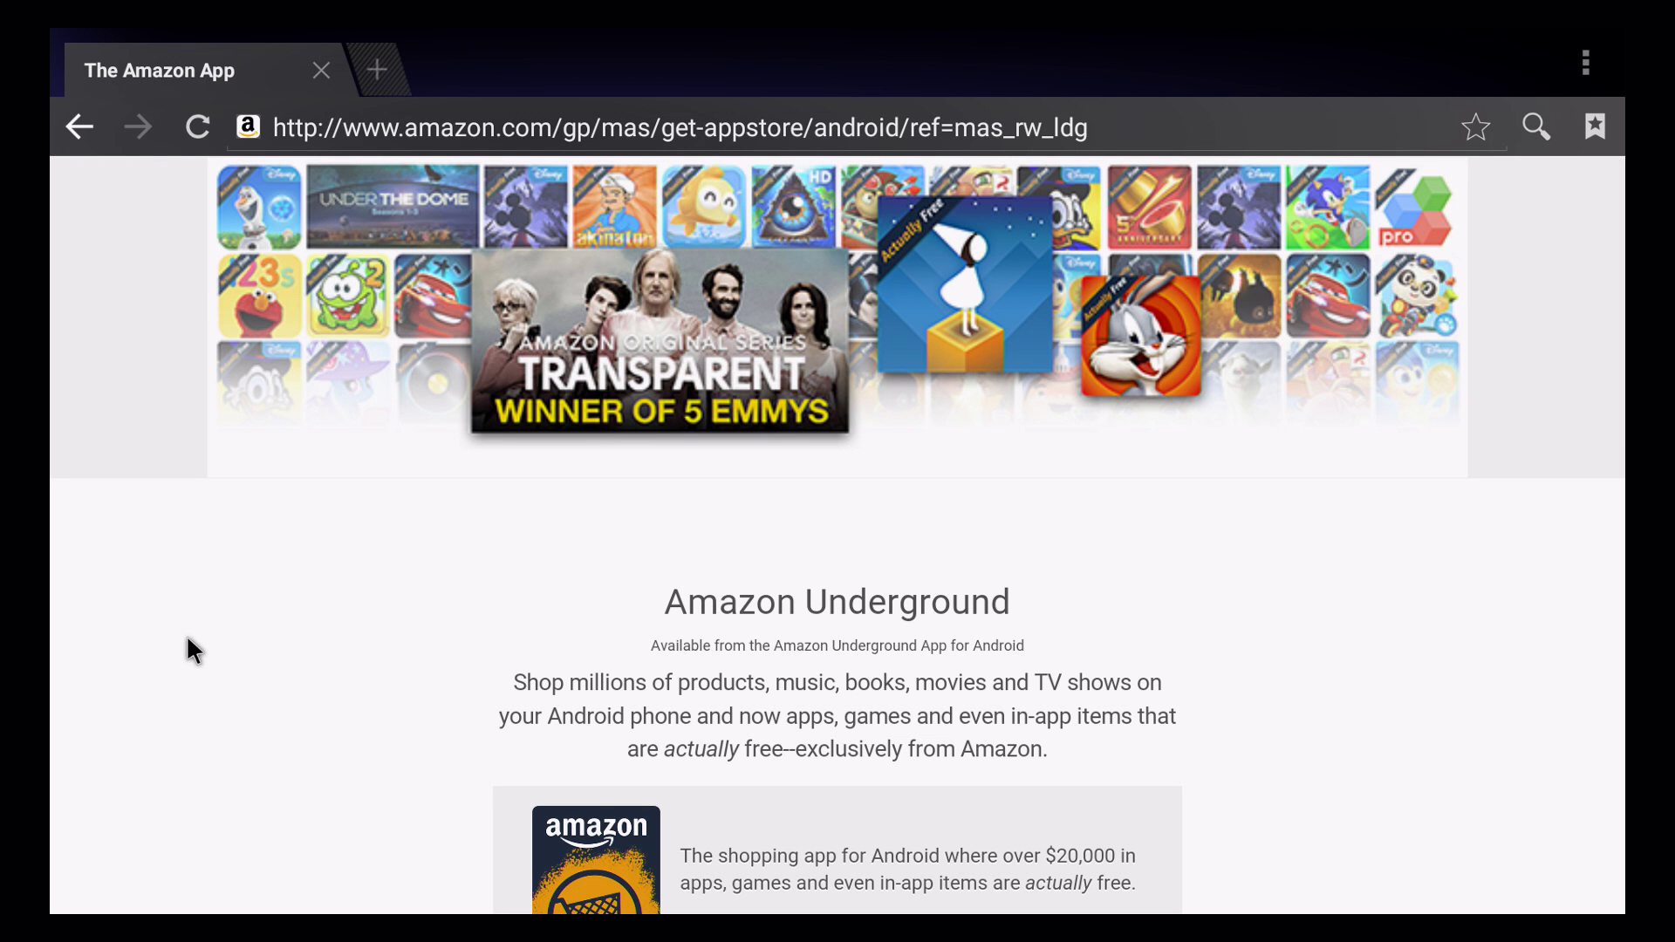
pyautogui.moveTo(203, 651); pyautogui.dragTo(123, 420)
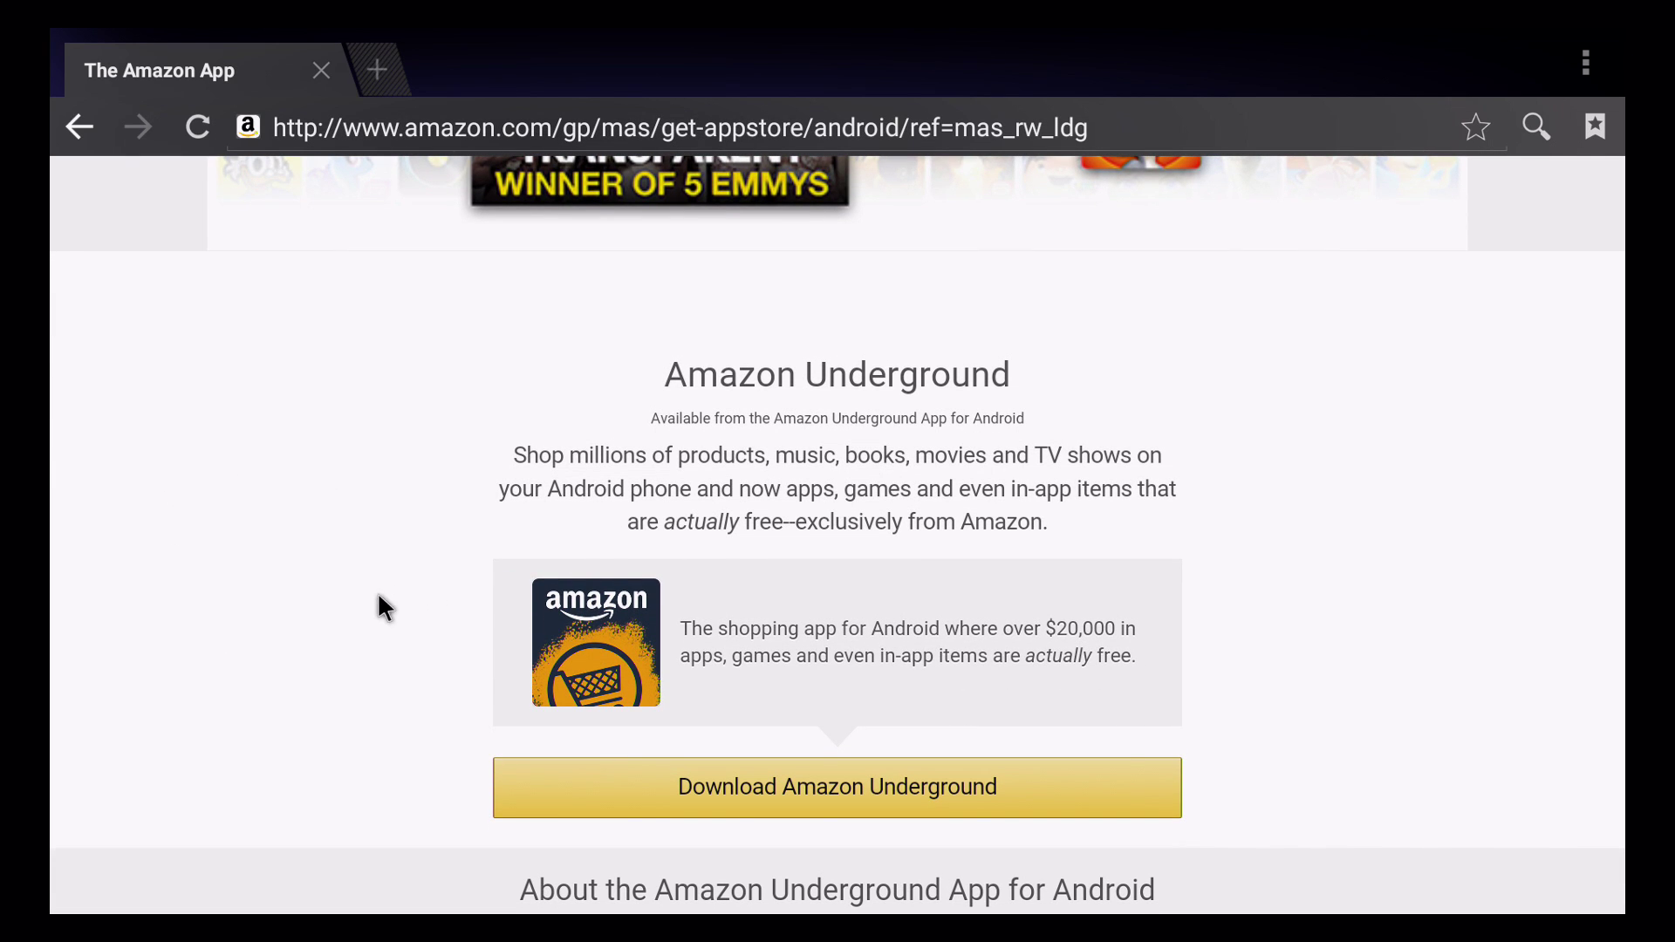
pyautogui.moveTo(379, 597); pyautogui.dragTo(307, 259)
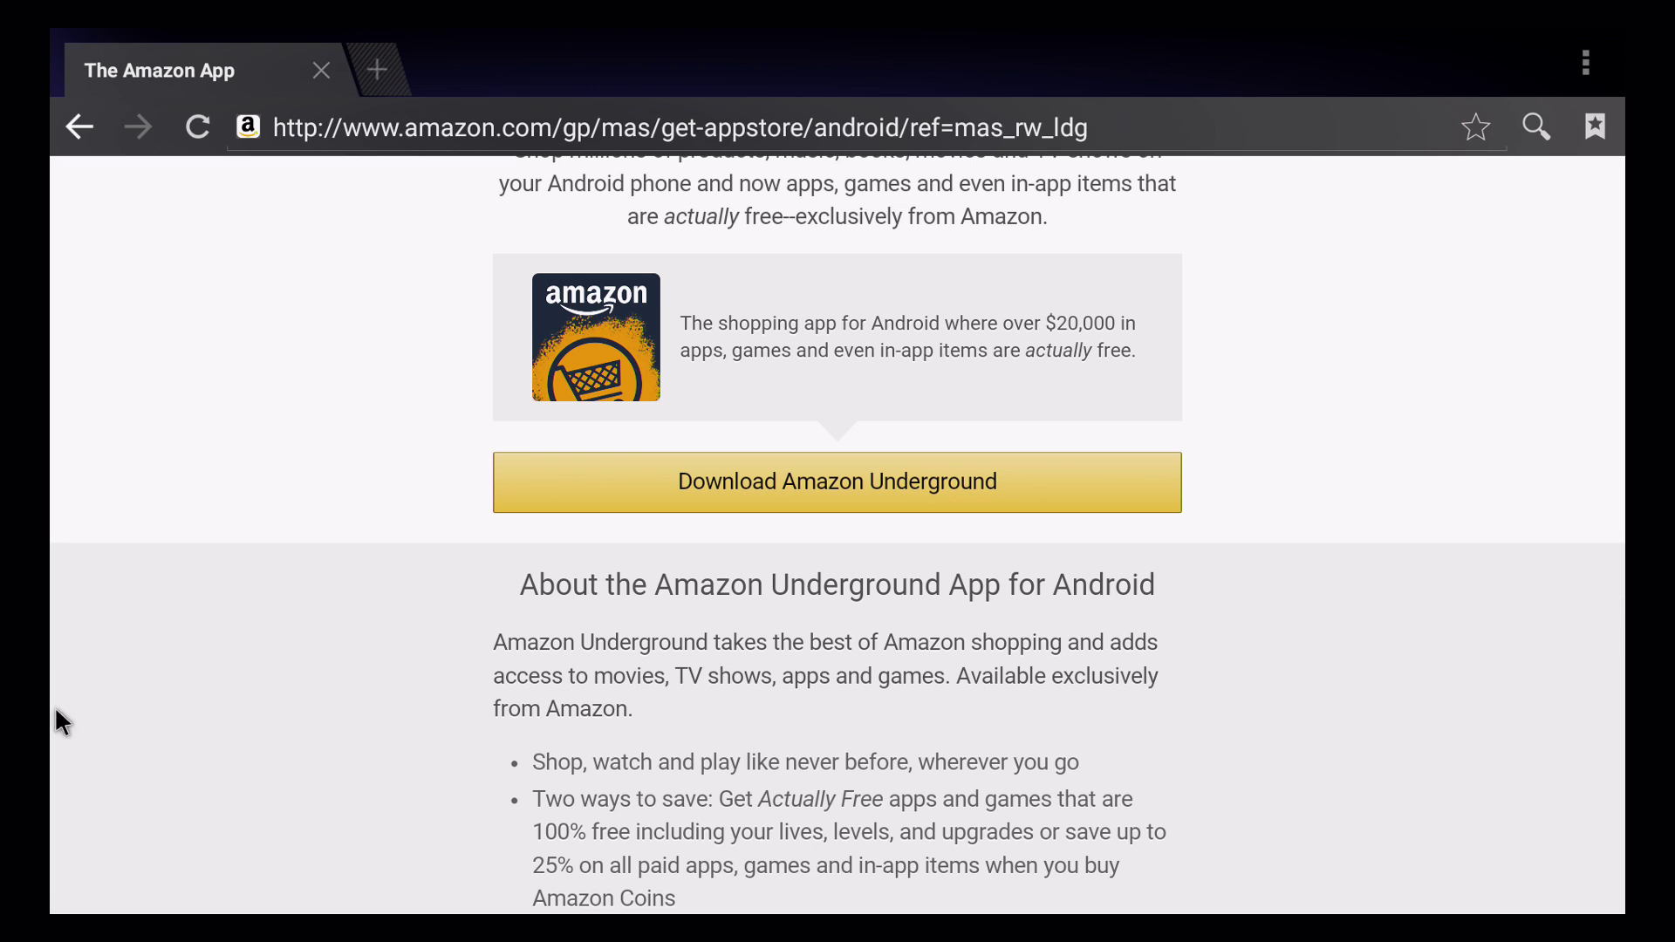
pyautogui.moveTo(170, 590); pyautogui.dragTo(145, 447)
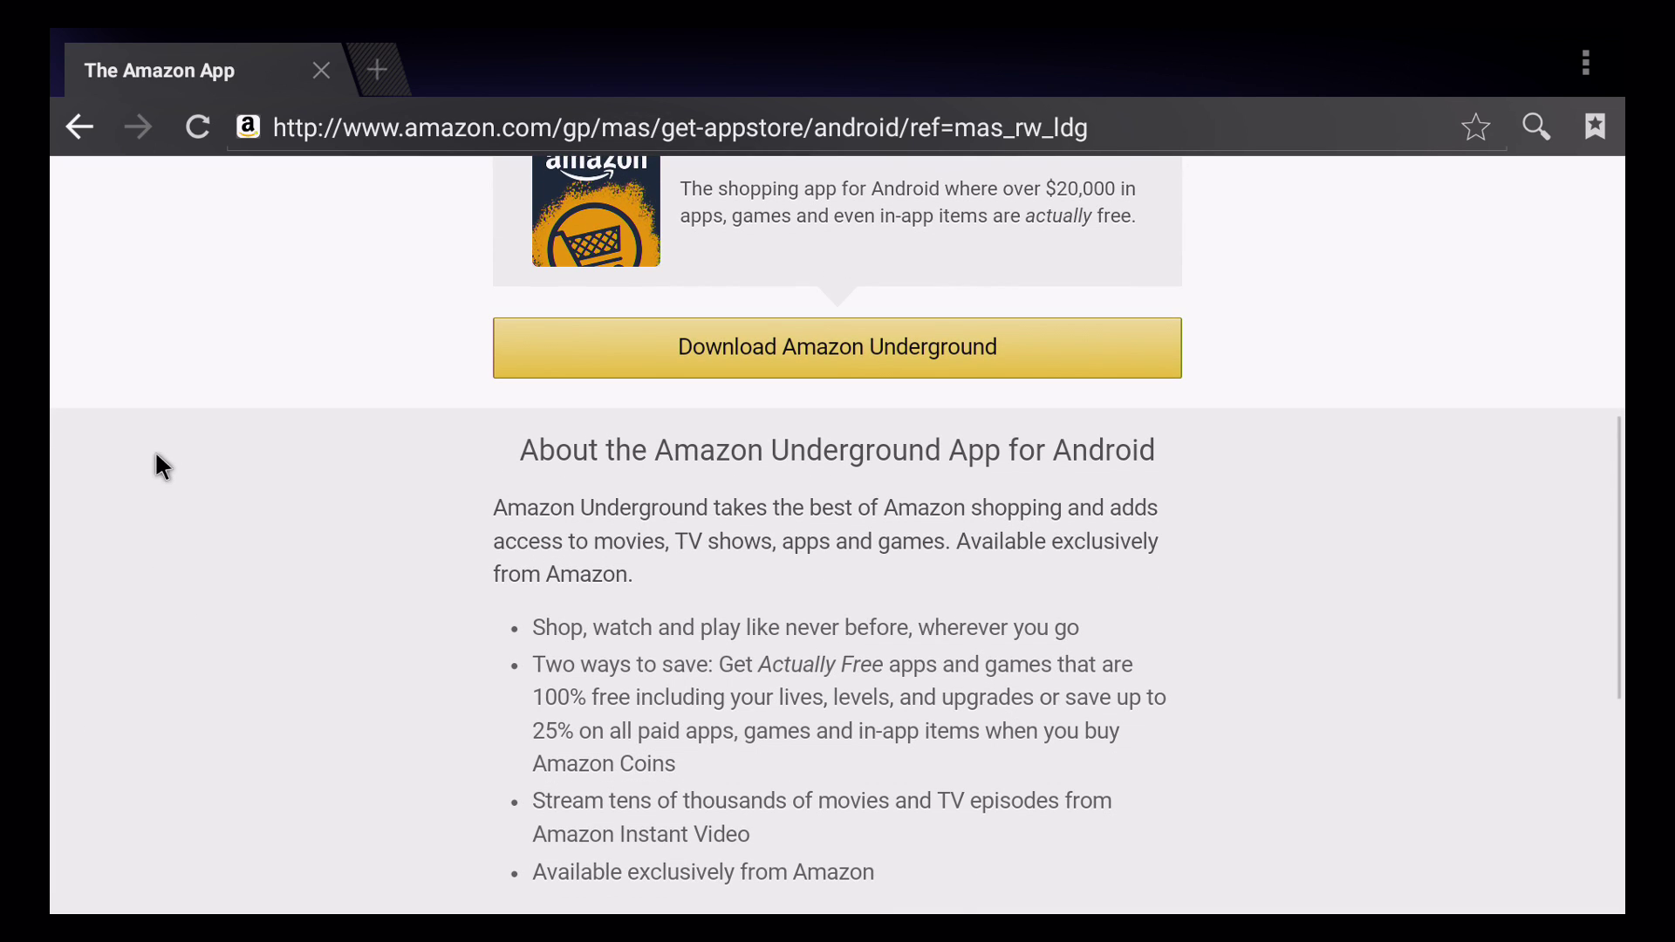
pyautogui.click(848, 353)
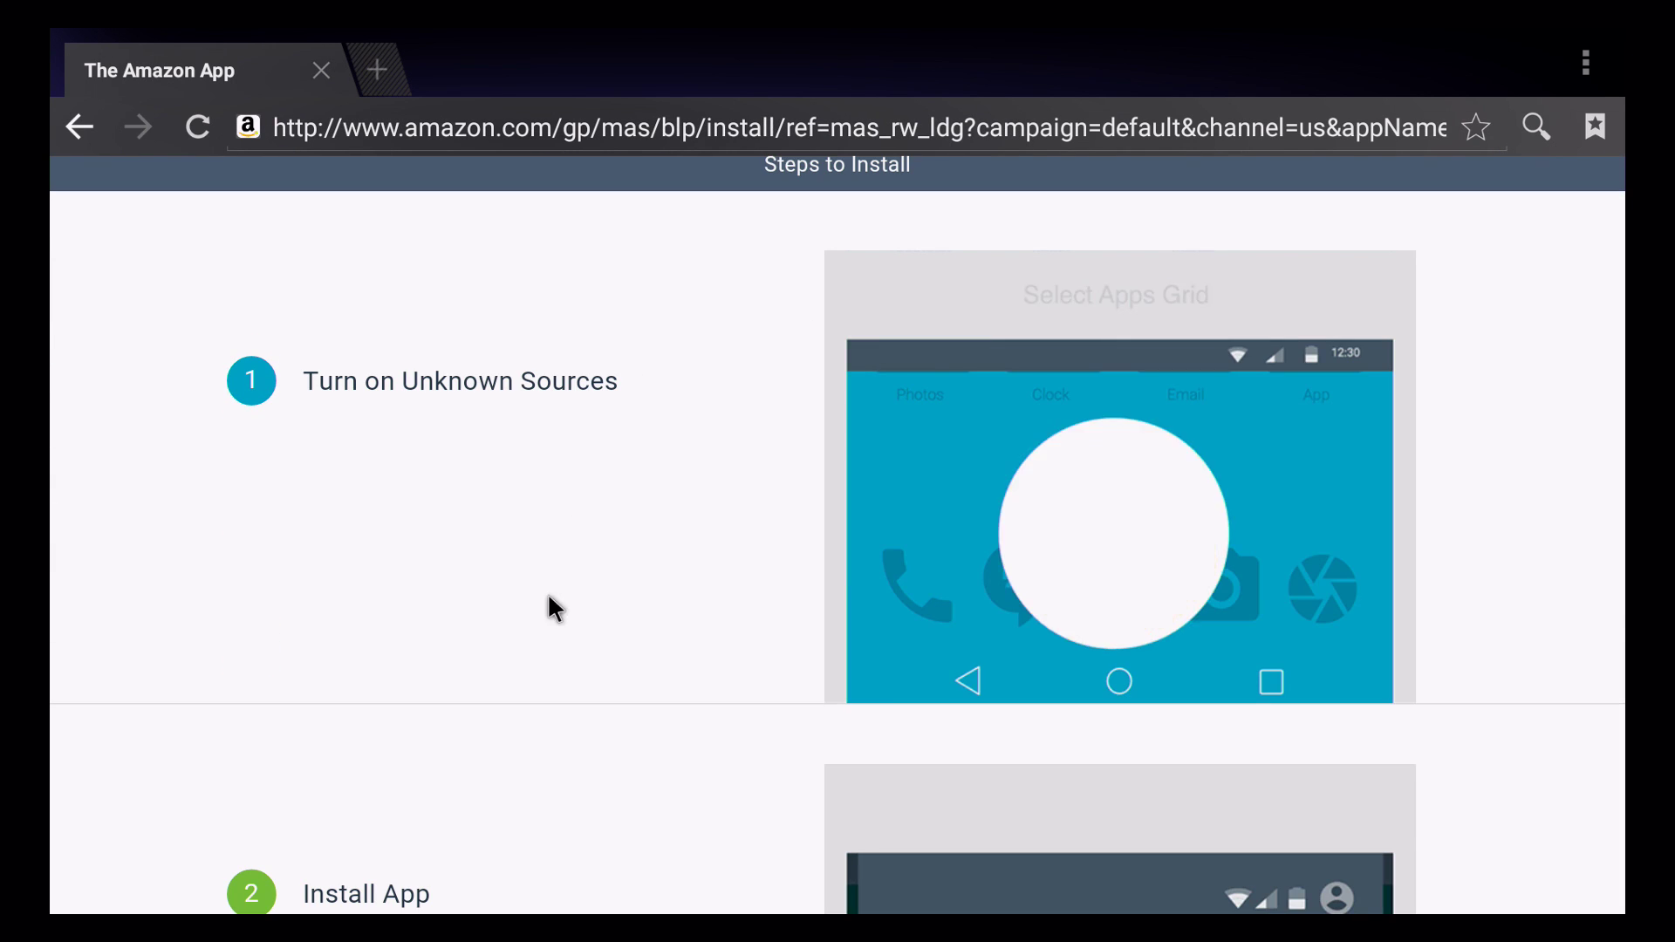
# Step: Back out through the Amazon and Google pages to close the Browser
pyautogui.moveTo(555, 556); pyautogui.dragTo(541, 356)
pyautogui.moveTo(608, 566); pyautogui.dragTo(591, 479)
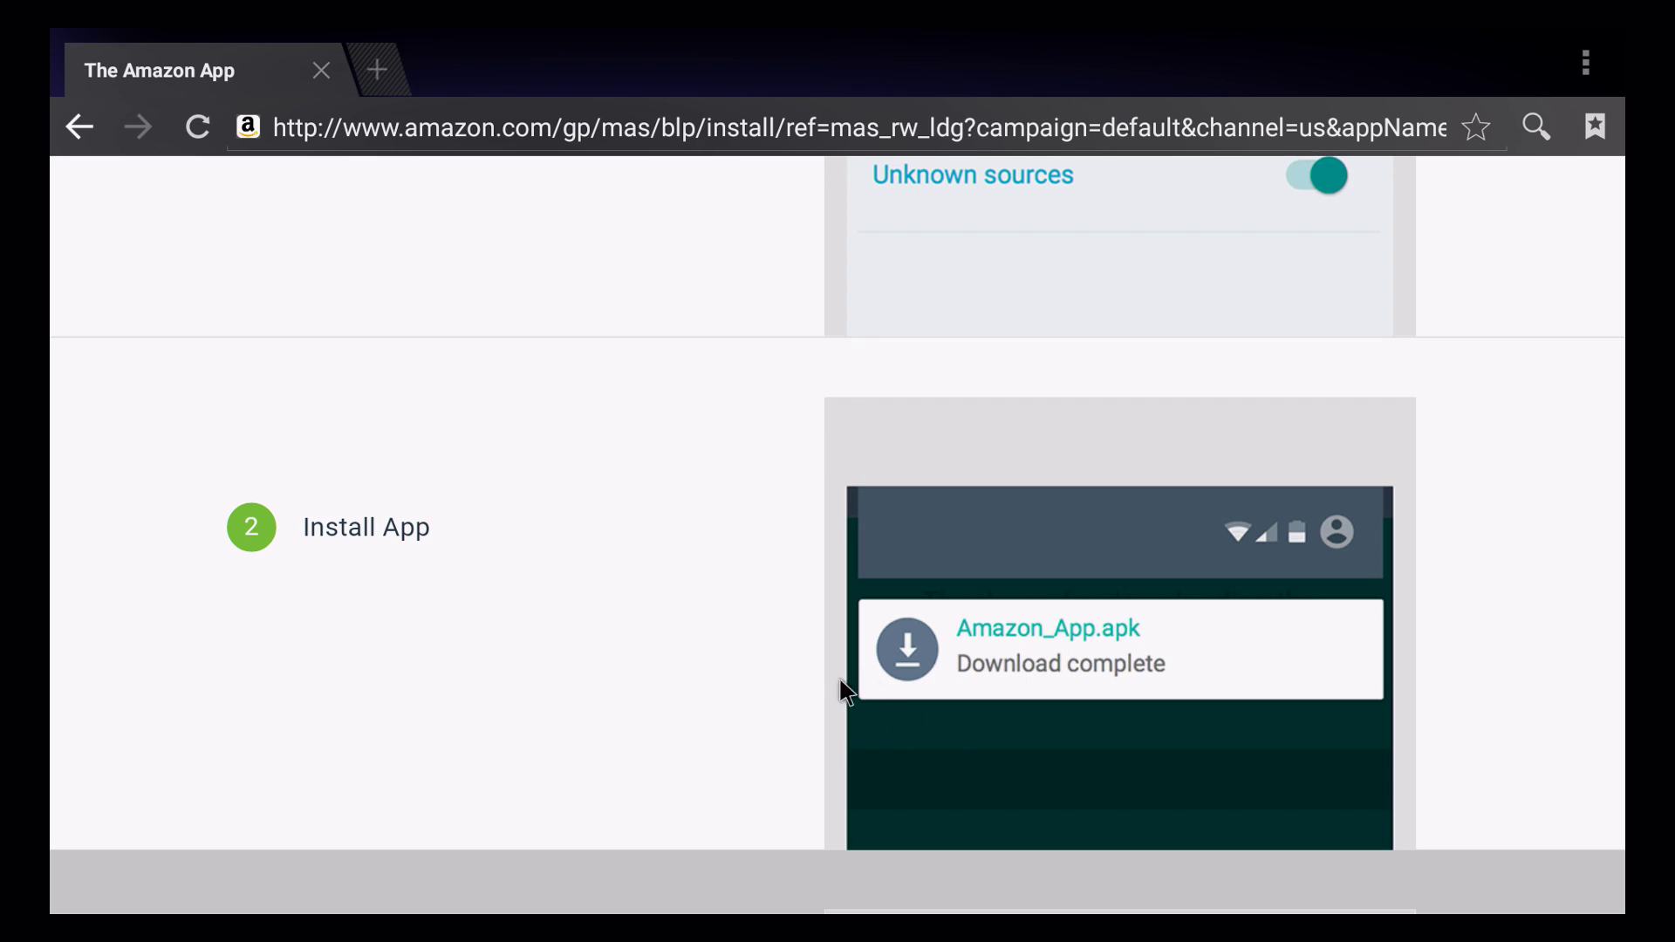
pyautogui.press('Escape')
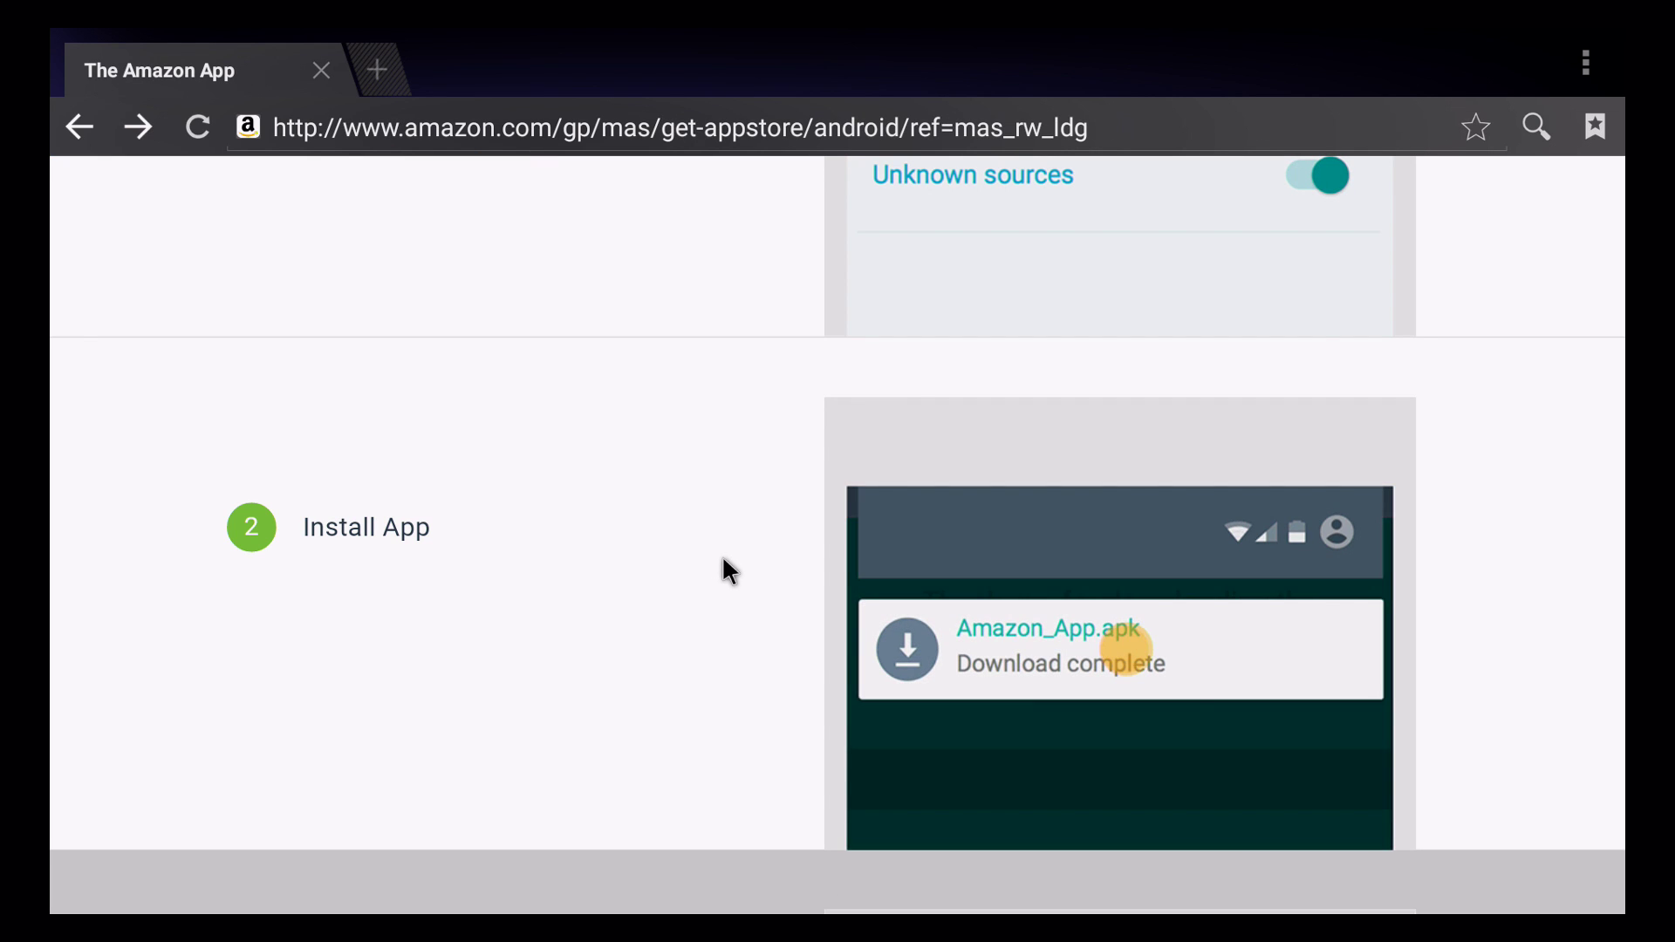
pyautogui.press('Escape')
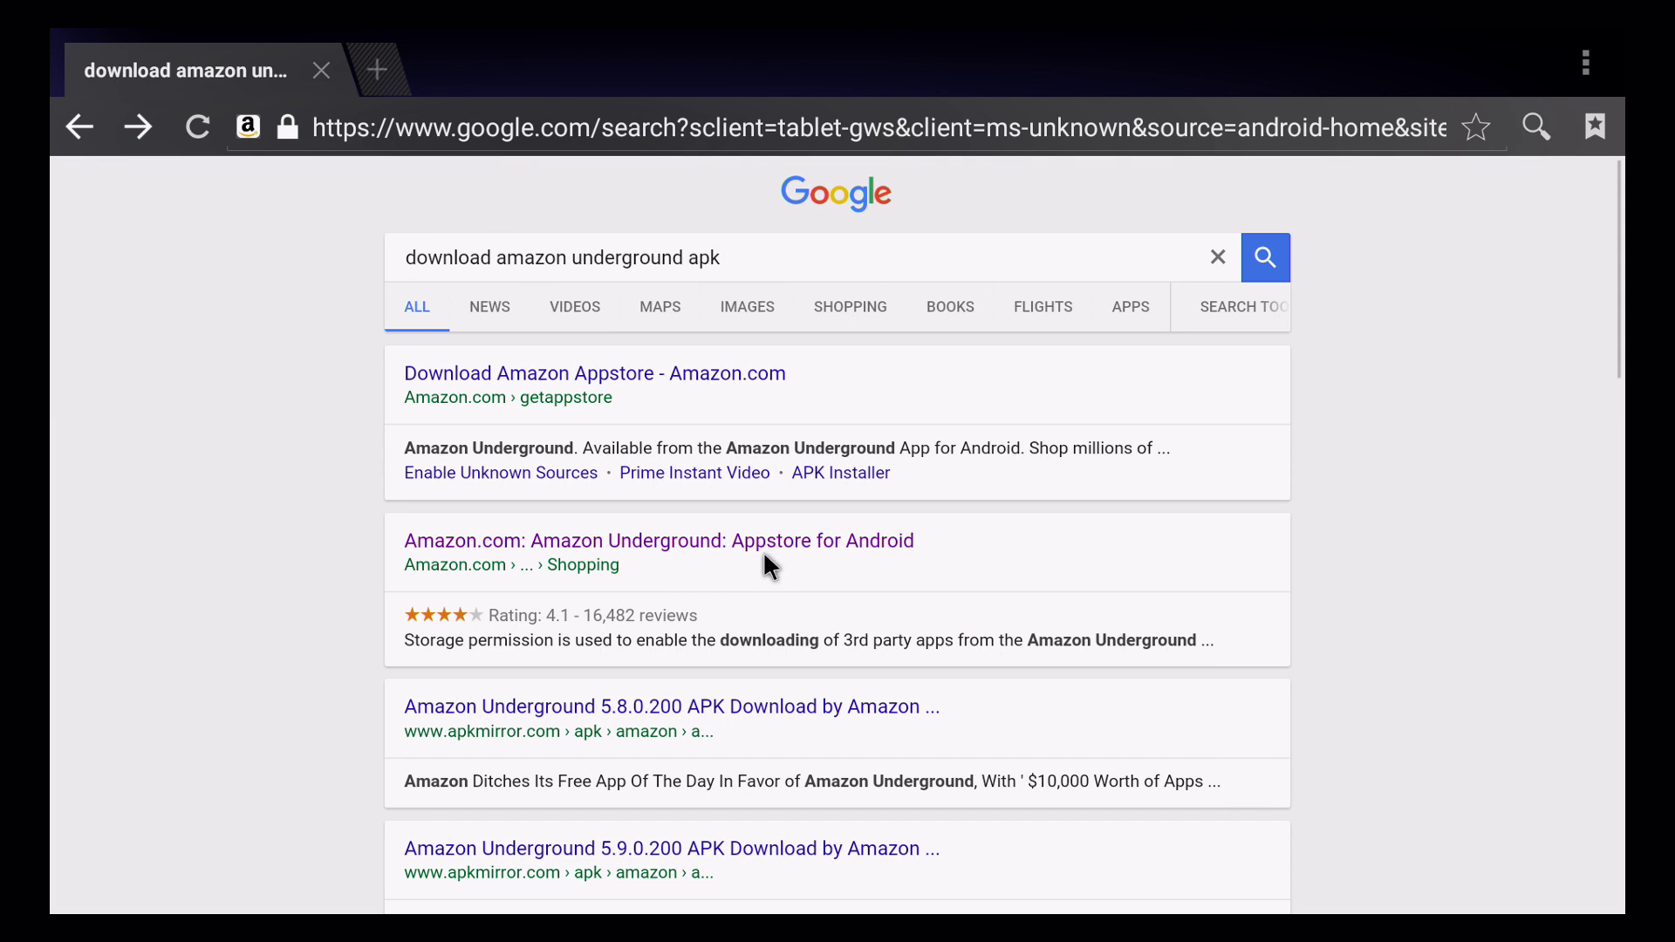
pyautogui.press('Escape')
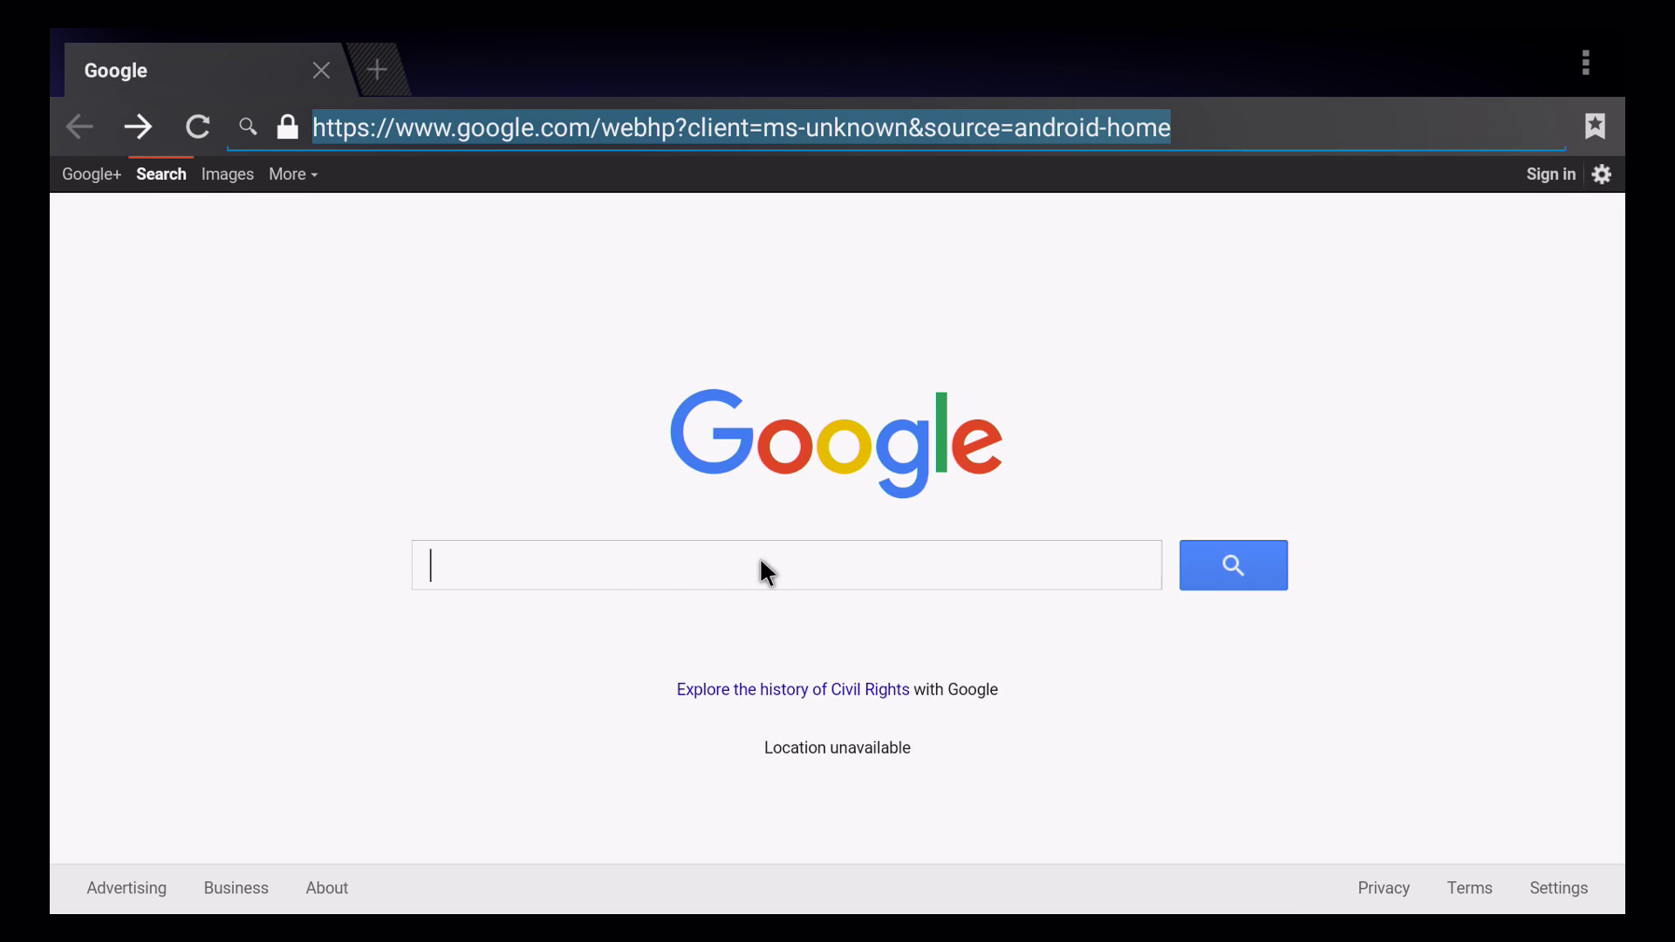
pyautogui.press('Escape')
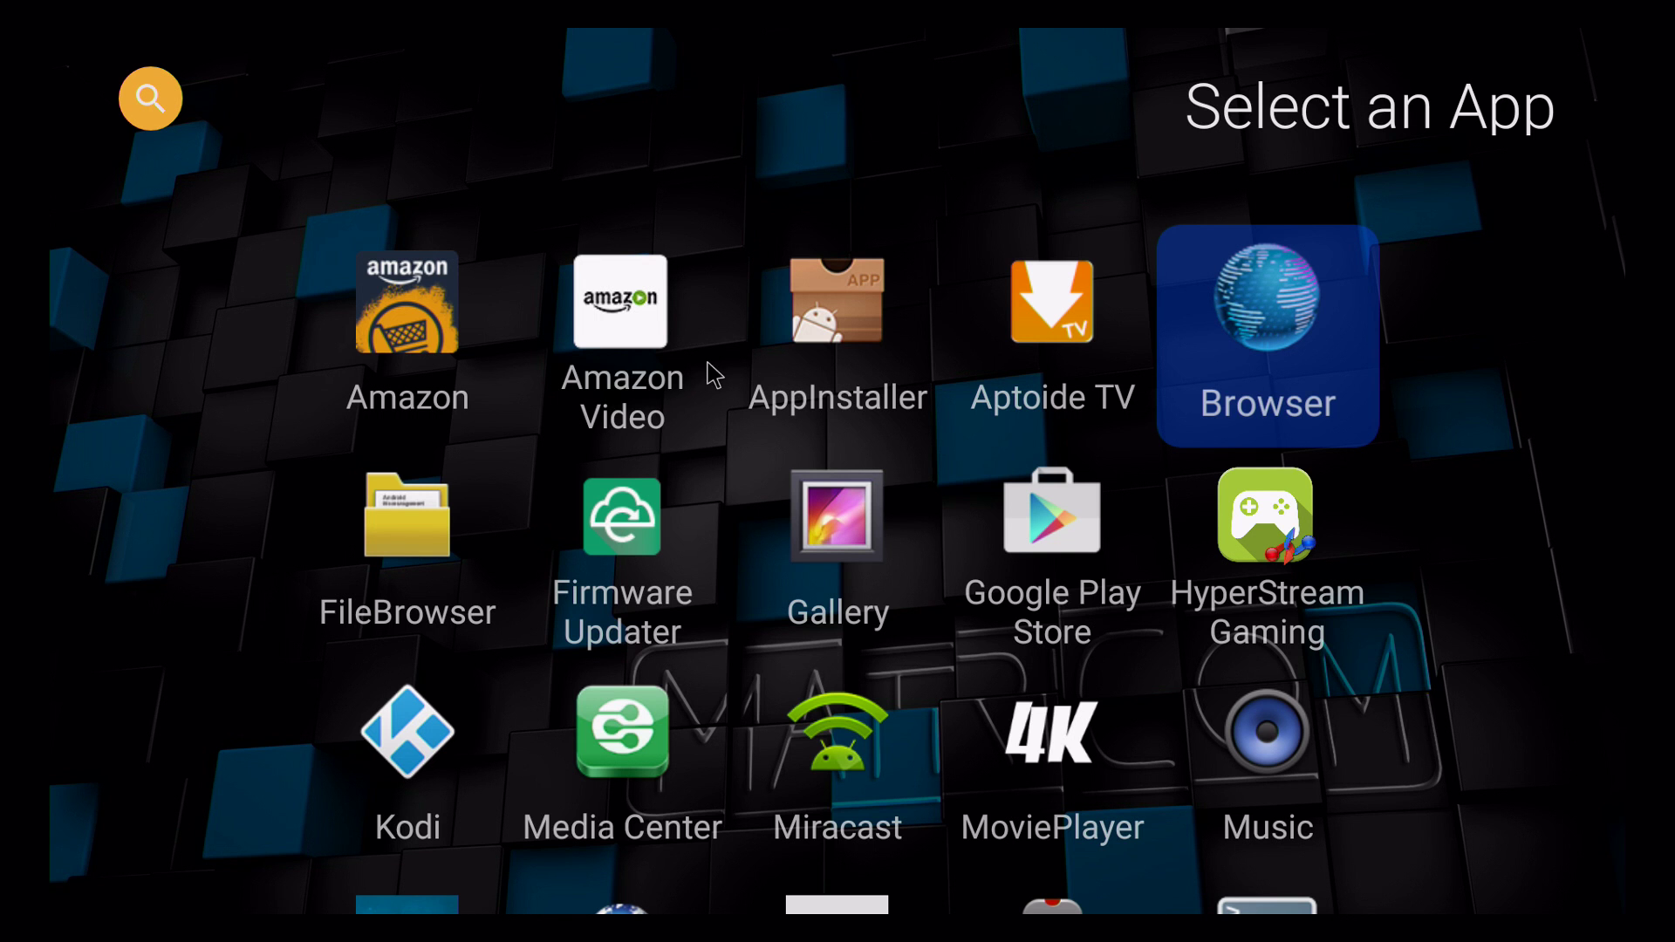
pyautogui.press('Left')
pyautogui.press('Left')
pyautogui.press('Left')
pyautogui.press('Left')
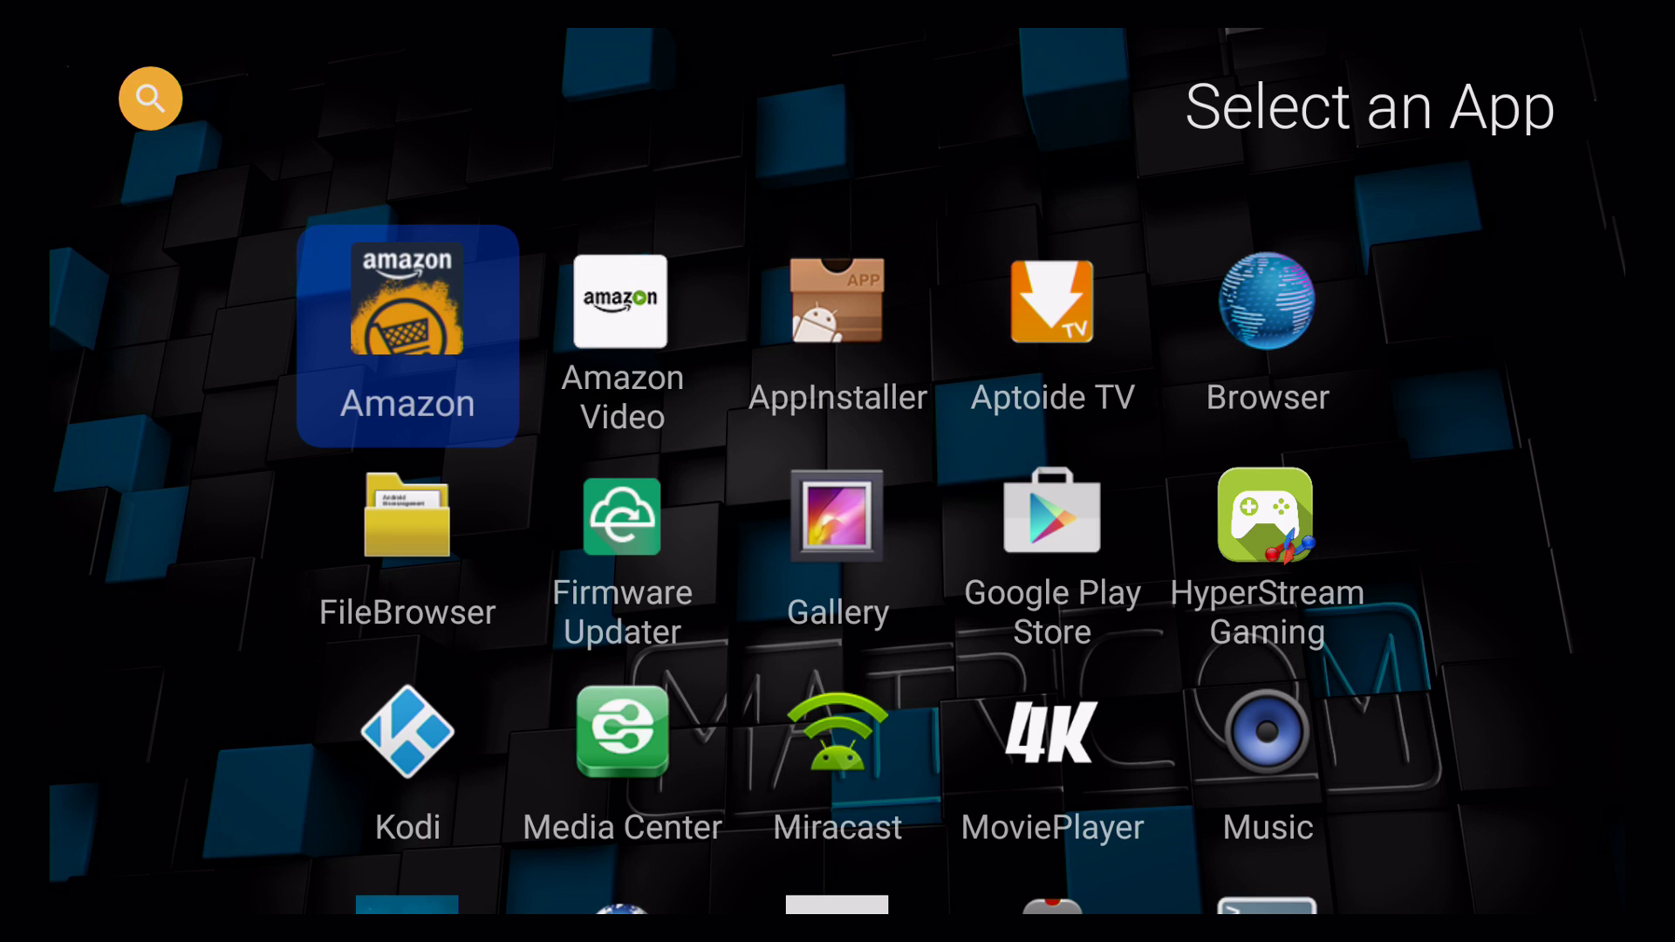
pyautogui.press('Right')
pyautogui.press('Right')
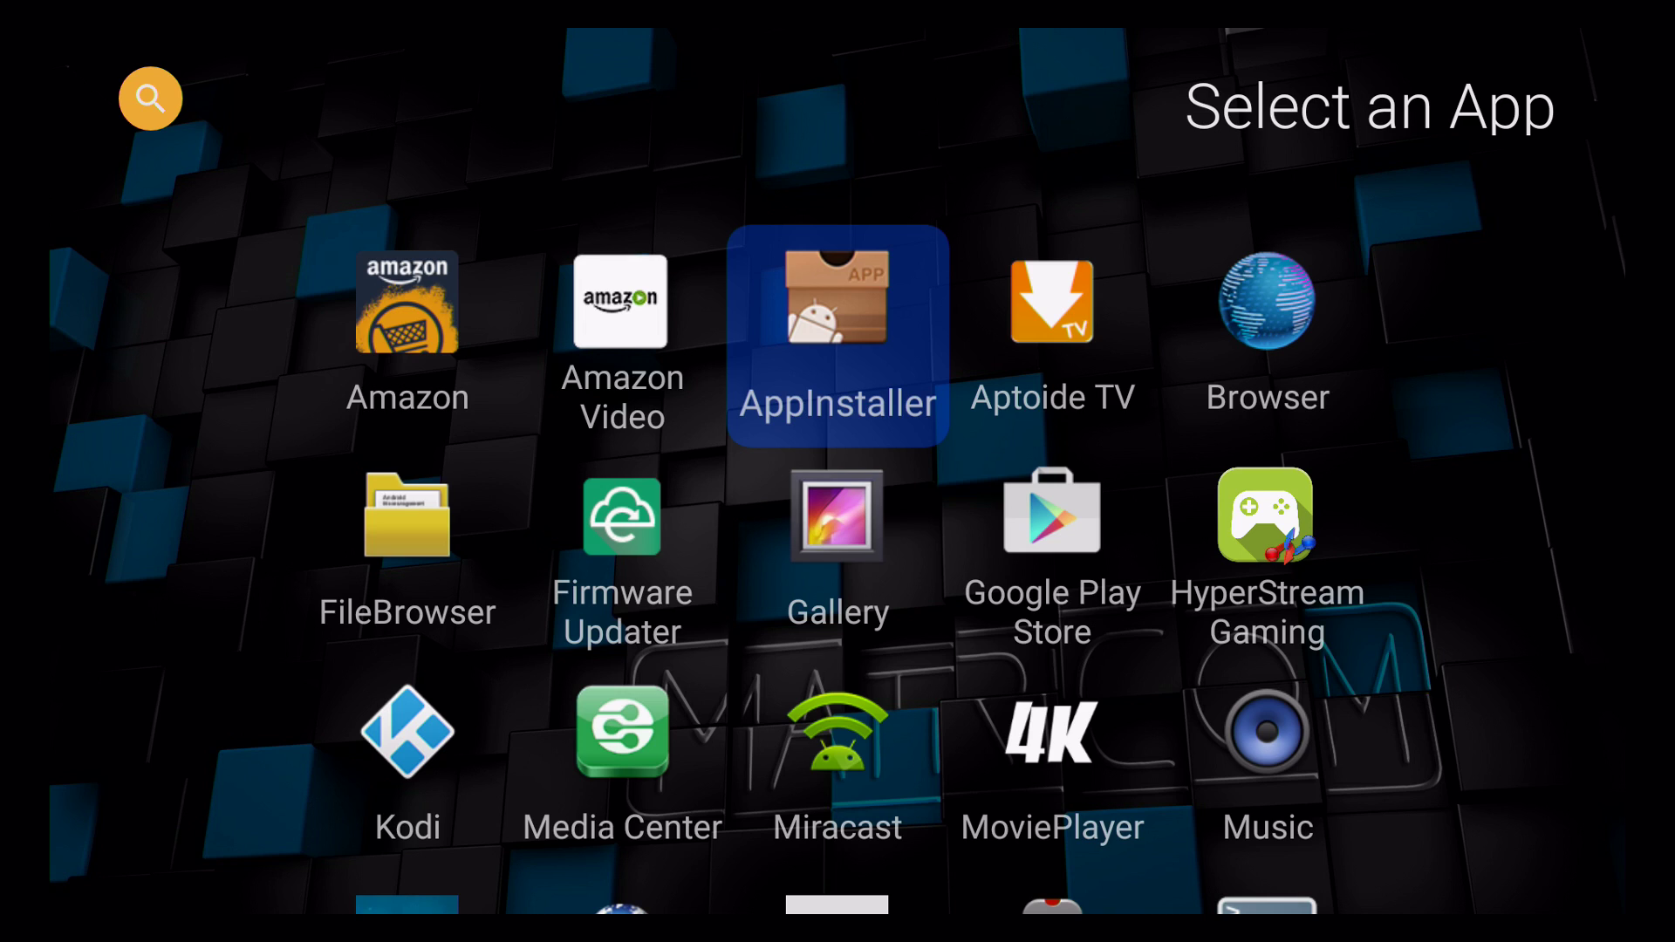
pyautogui.press('Return')
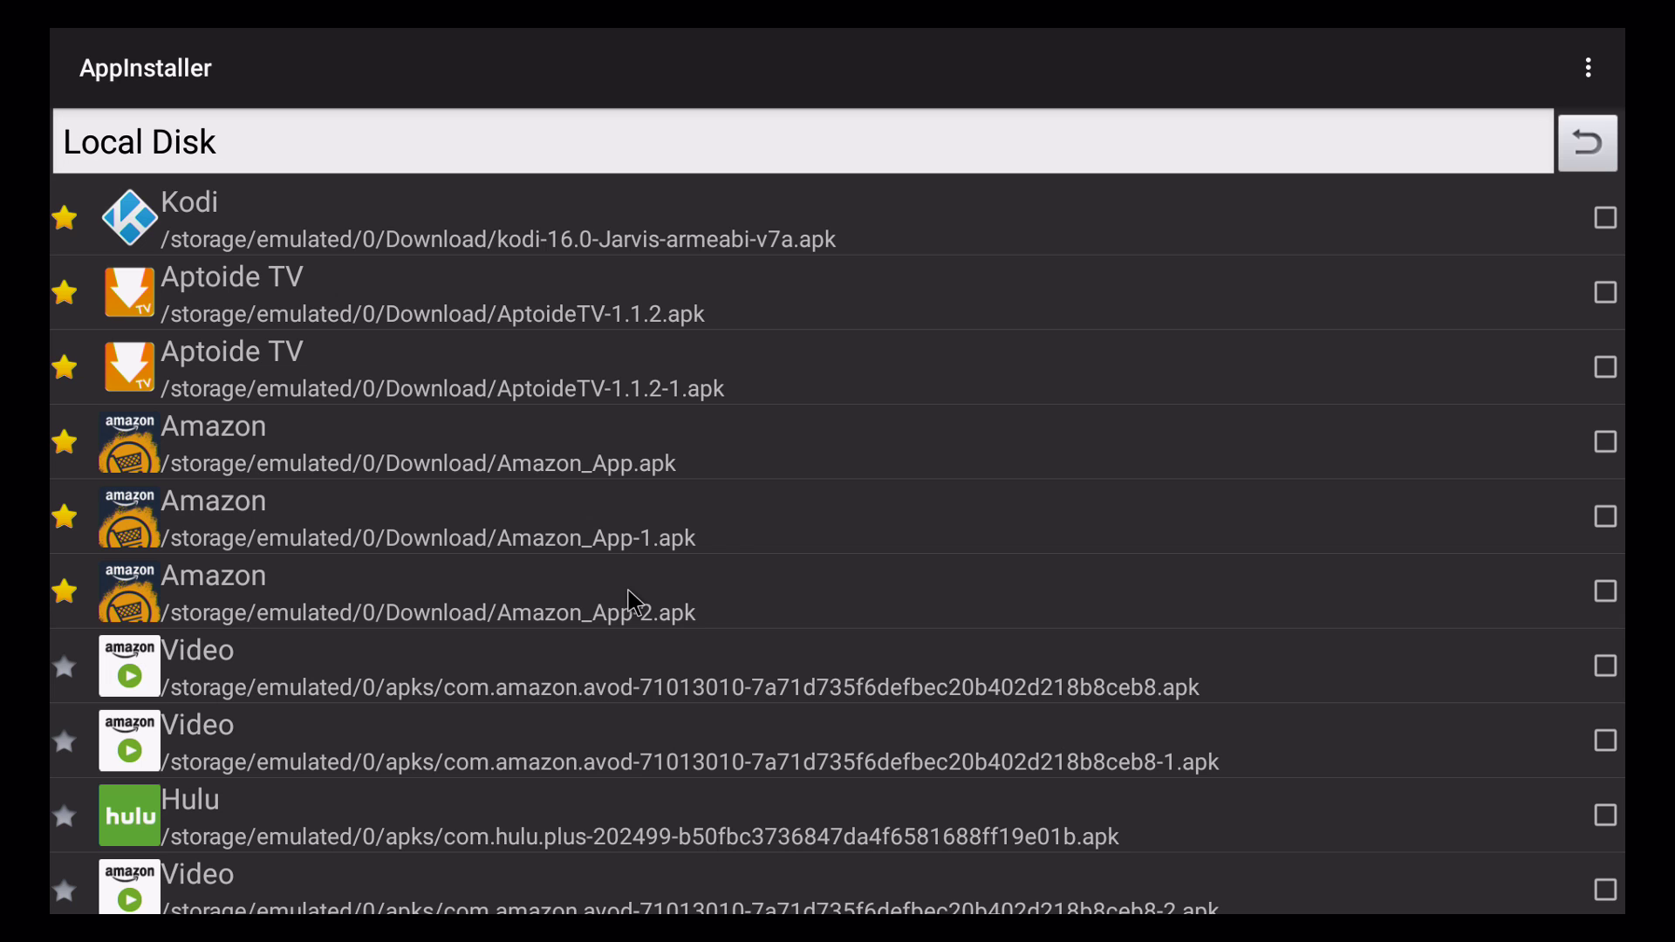
pyautogui.click(630, 601)
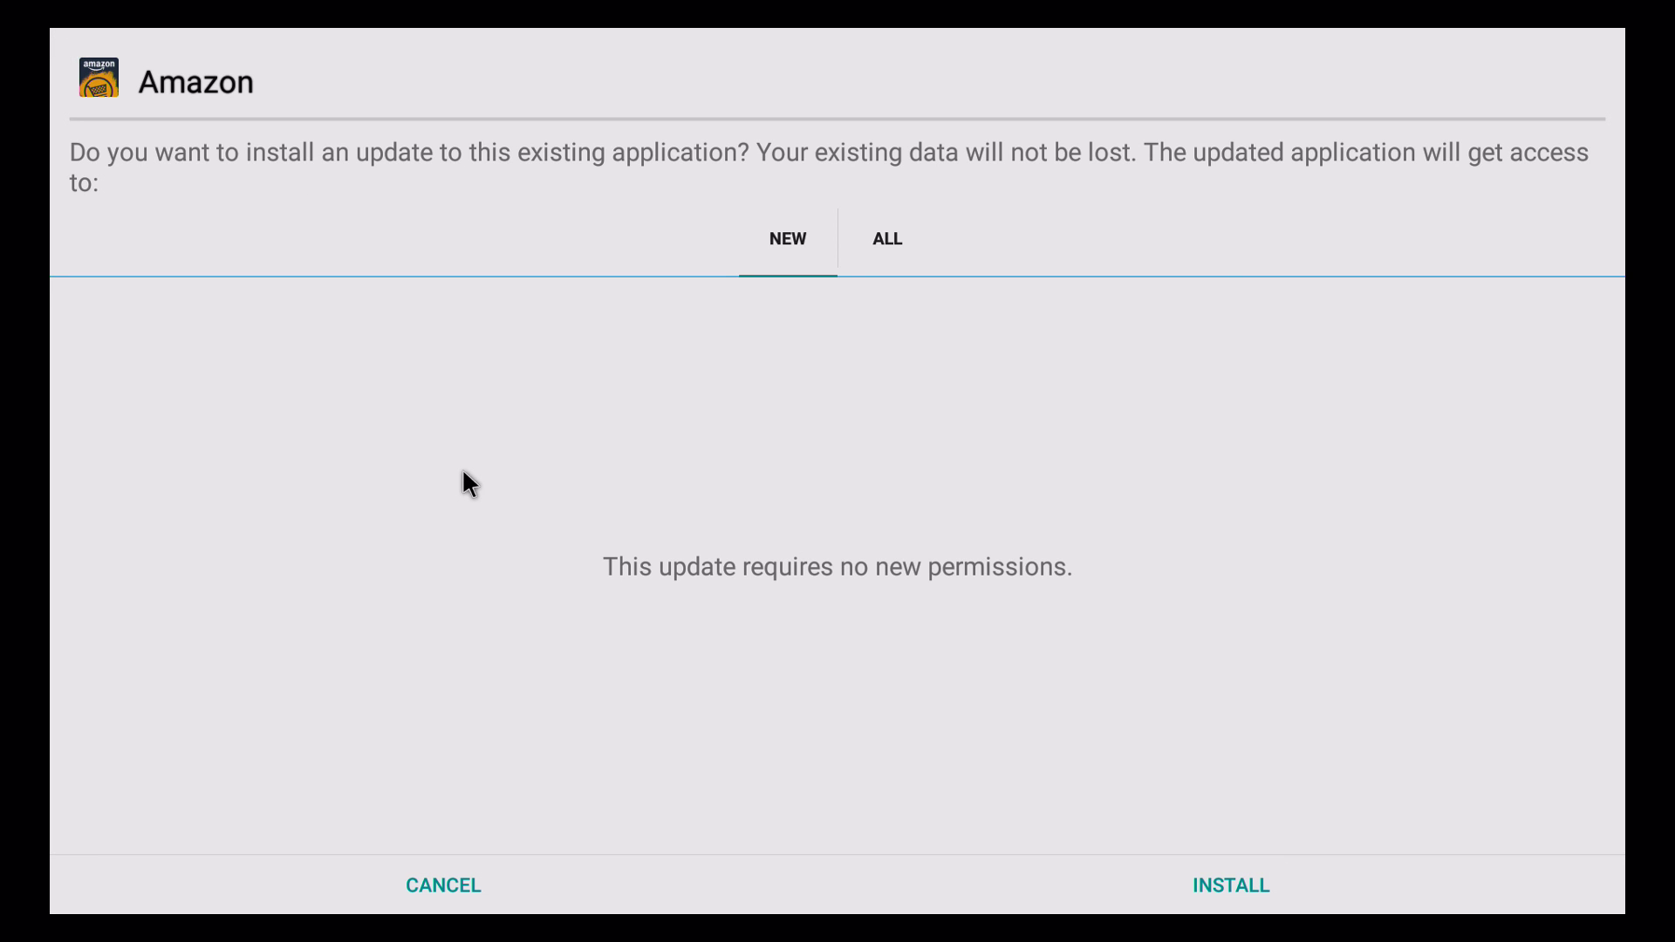
pyautogui.press('Escape')
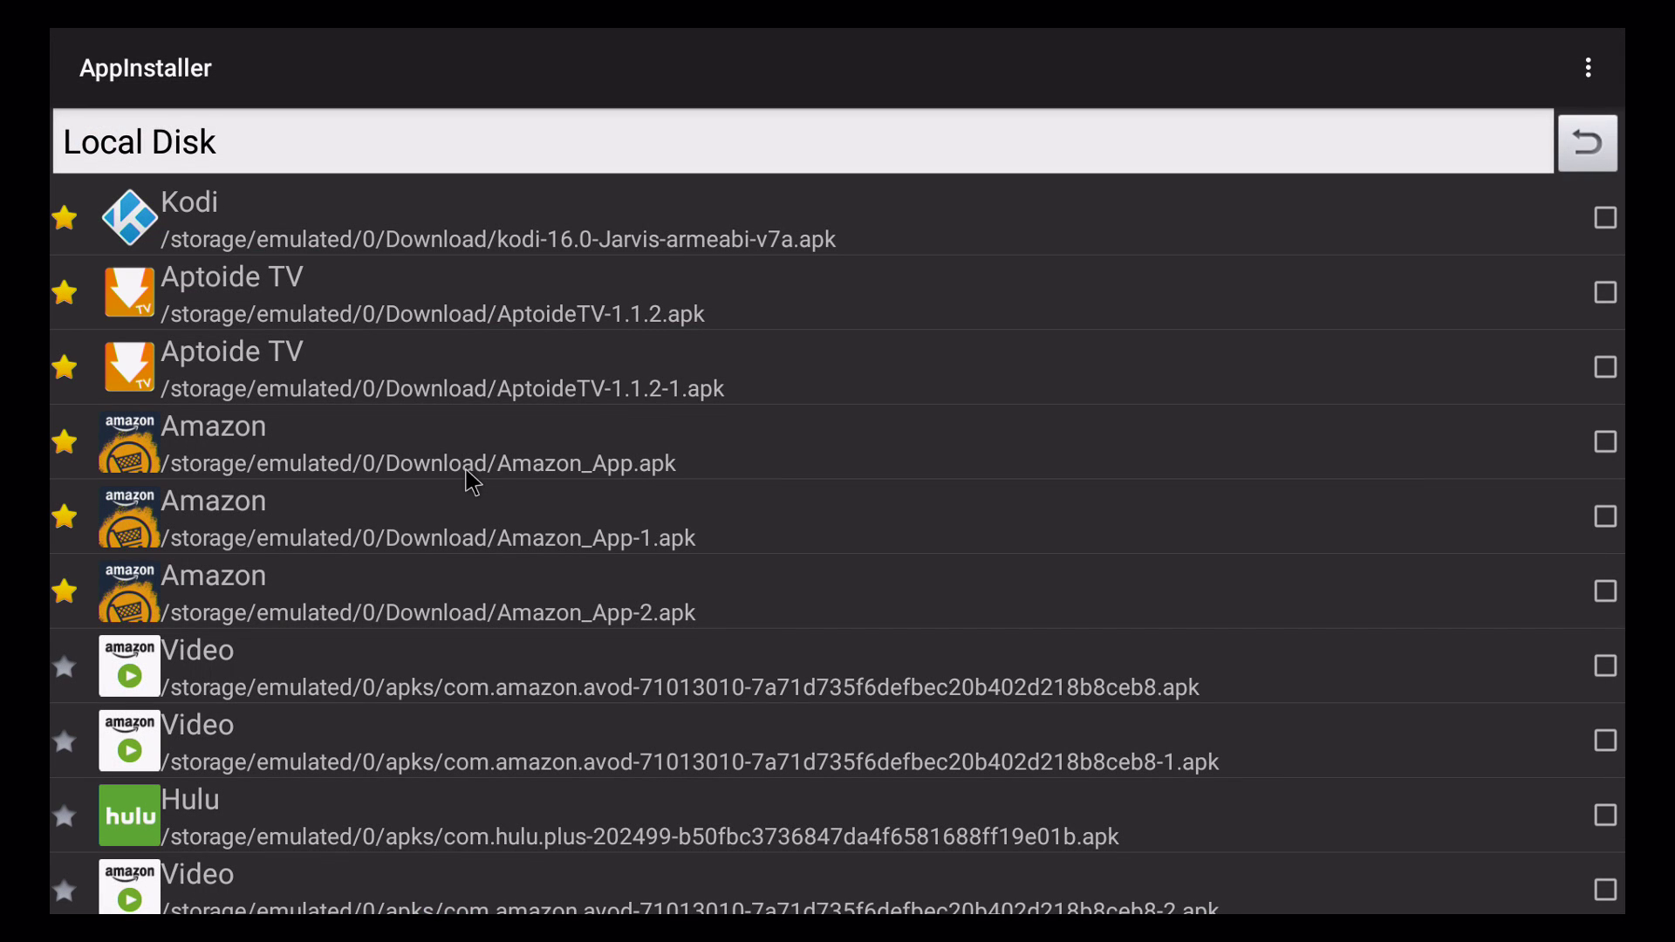
pyautogui.press('Escape')
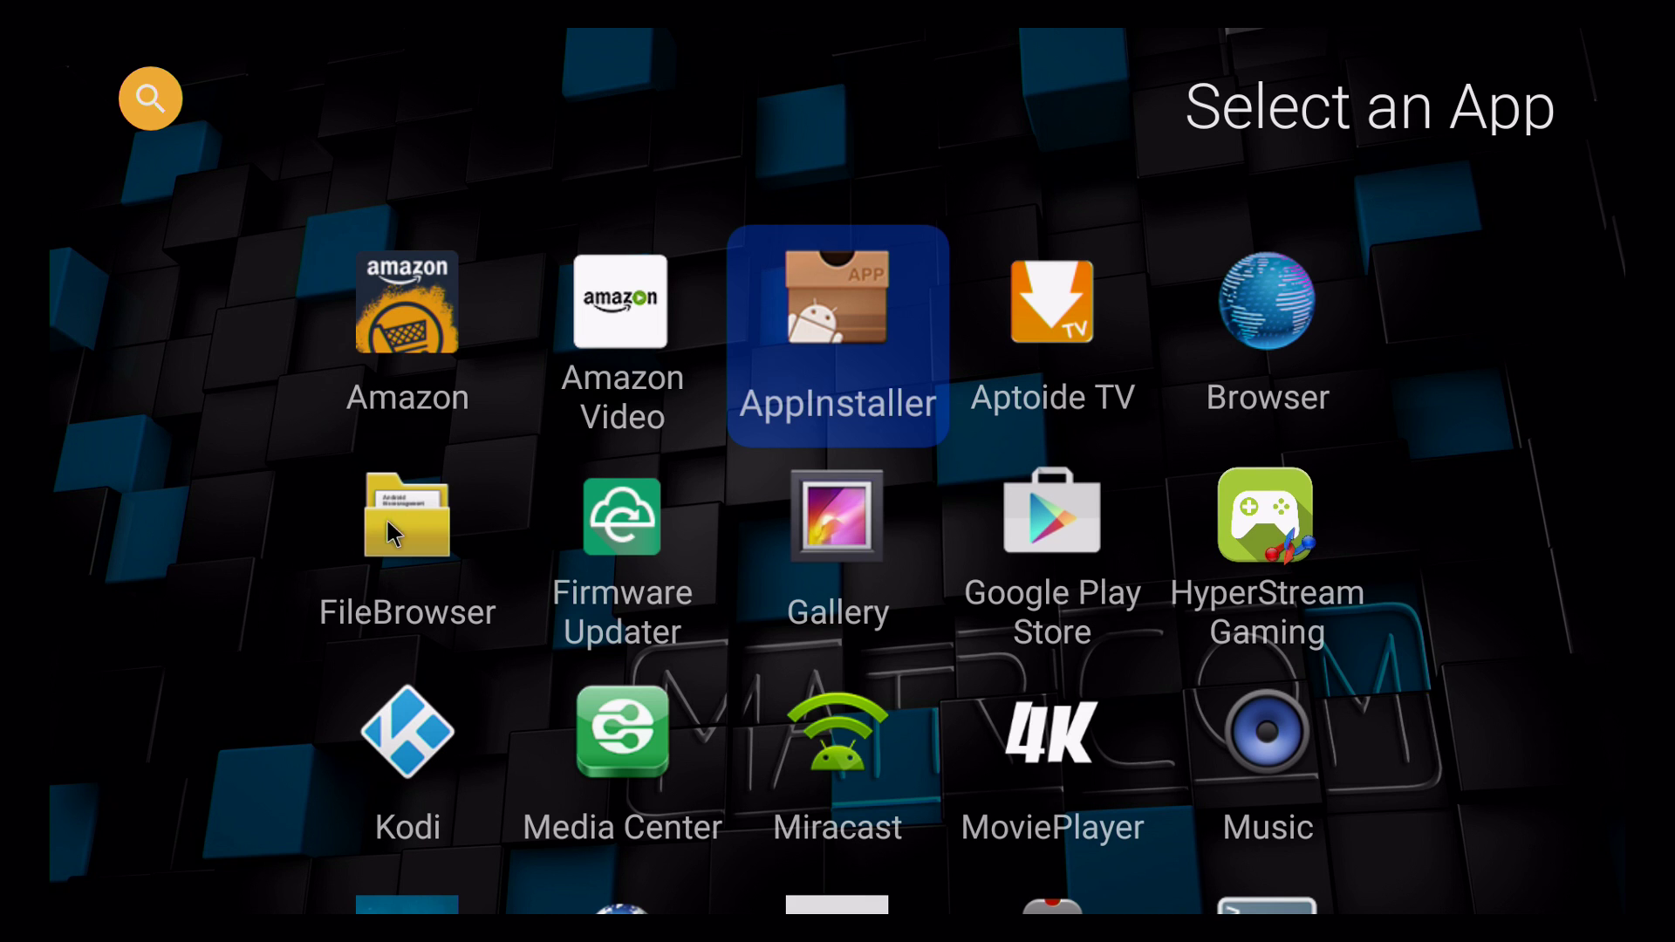
pyautogui.press('Escape')
# Step: Open the app grid and erase the typed query in Amazon Underground's search
pyautogui.press('Right')
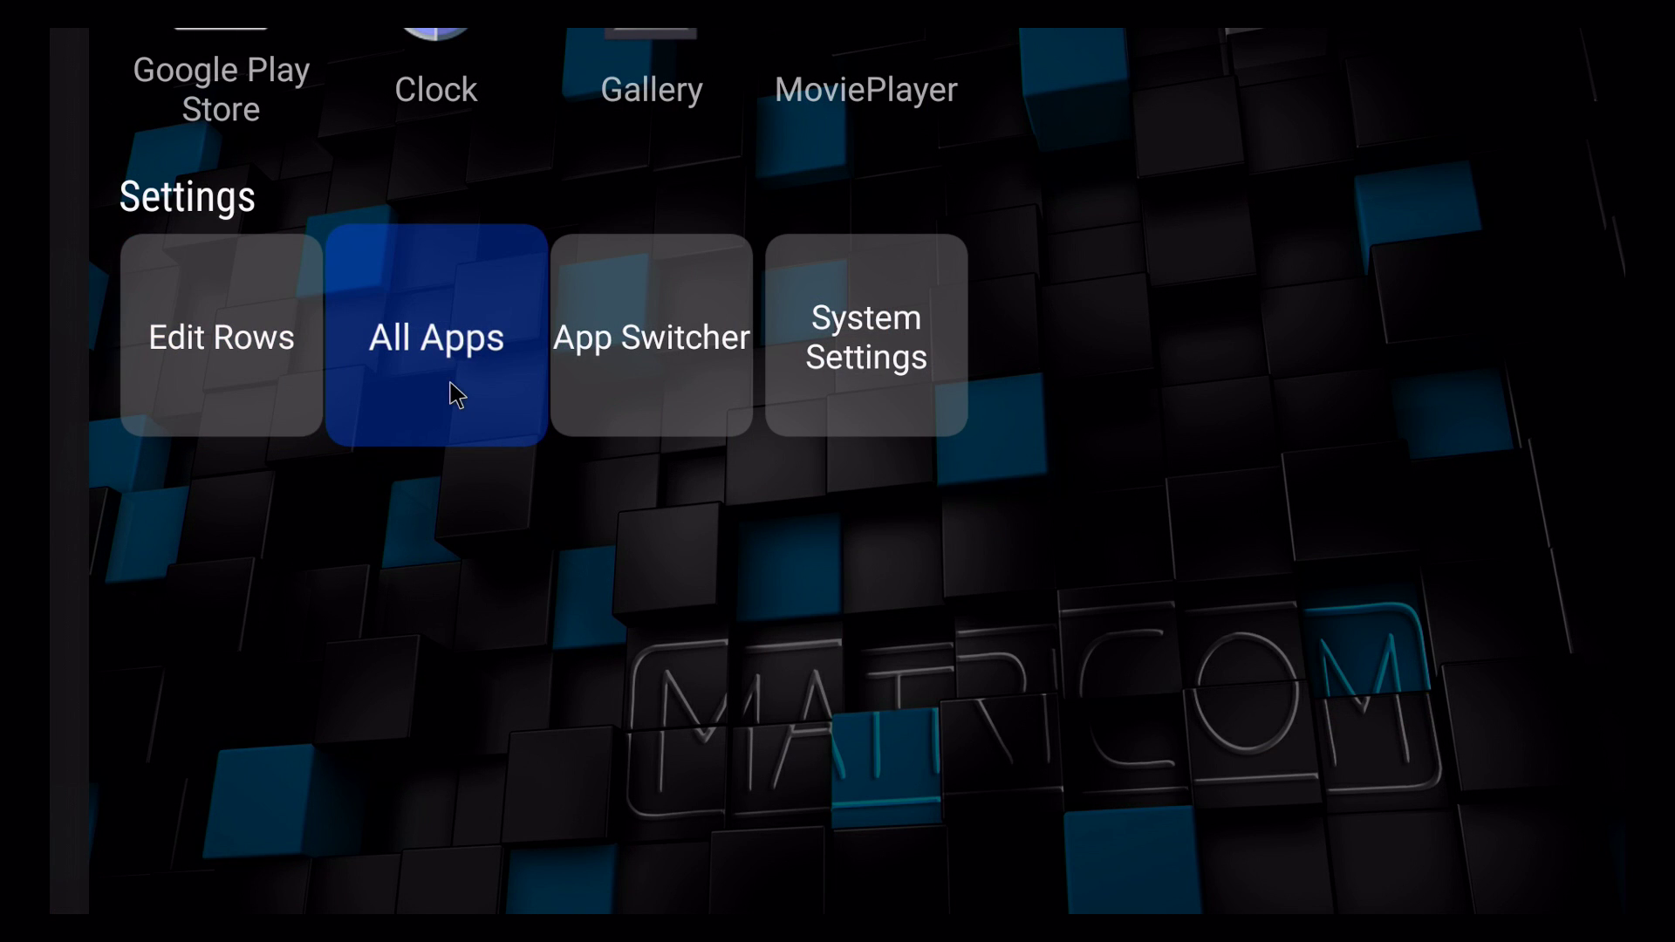
pyautogui.press('Return')
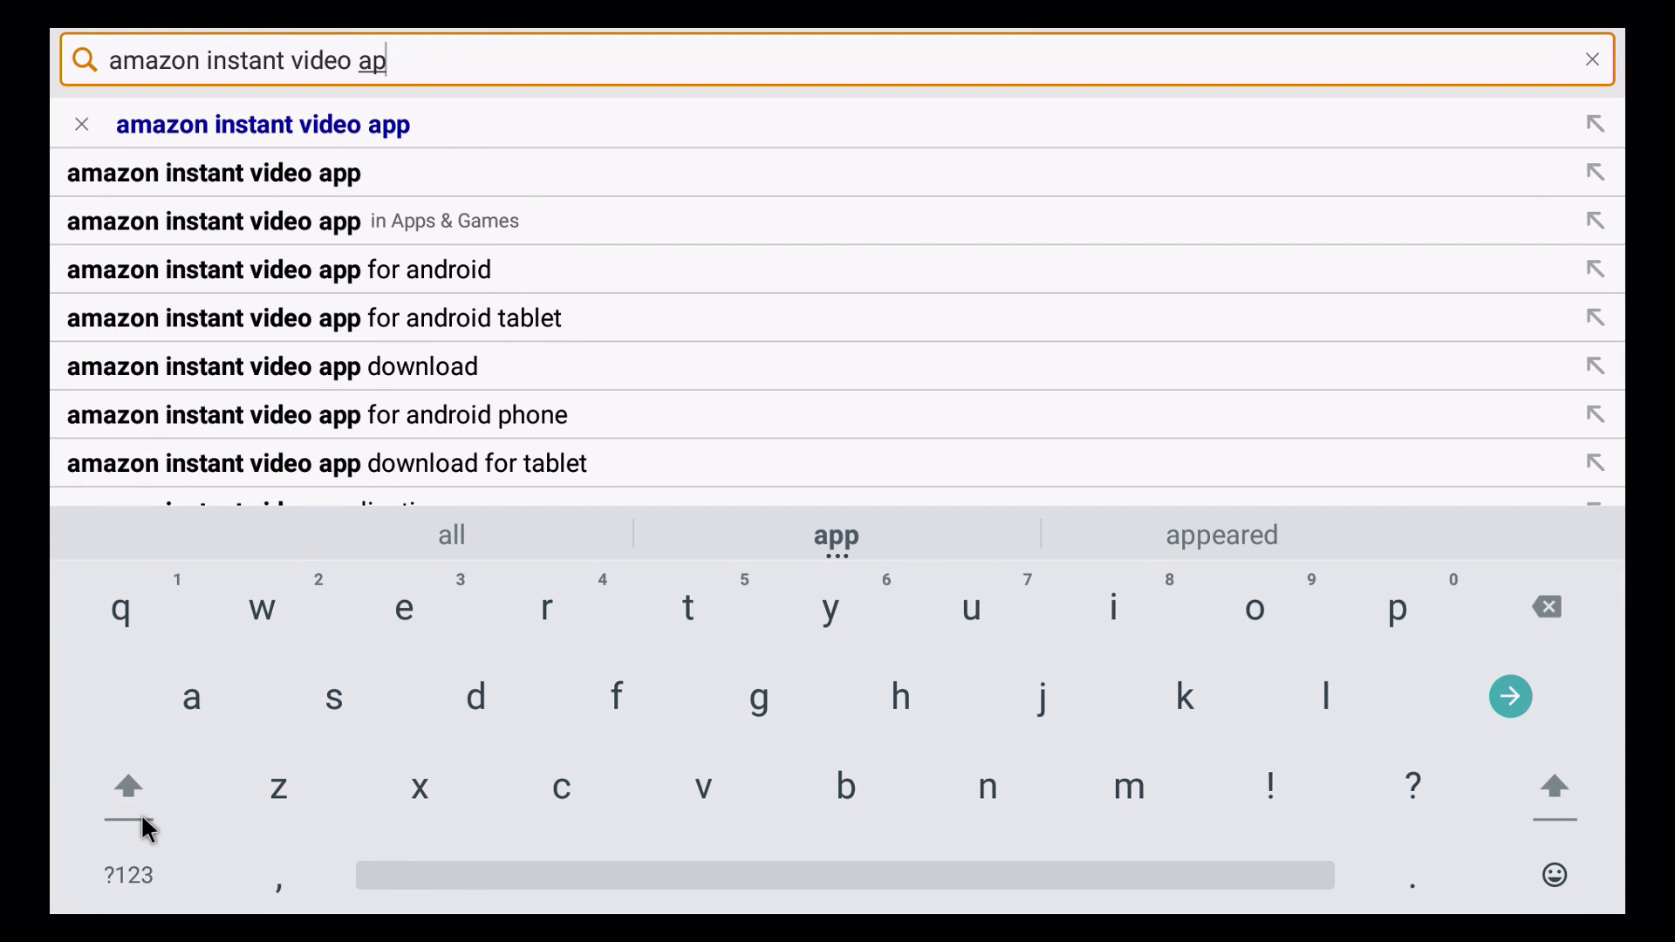
pyautogui.press('BackSpace')
pyautogui.press('BackSpace')
pyautogui.press('BackSpace')
pyautogui.press('BackSpace')
pyautogui.press('BackSpace')
pyautogui.press('BackSpace')
pyautogui.press('BackSpace')
pyautogui.press('BackSpace')
pyautogui.press('BackSpace')
pyautogui.press('BackSpace')
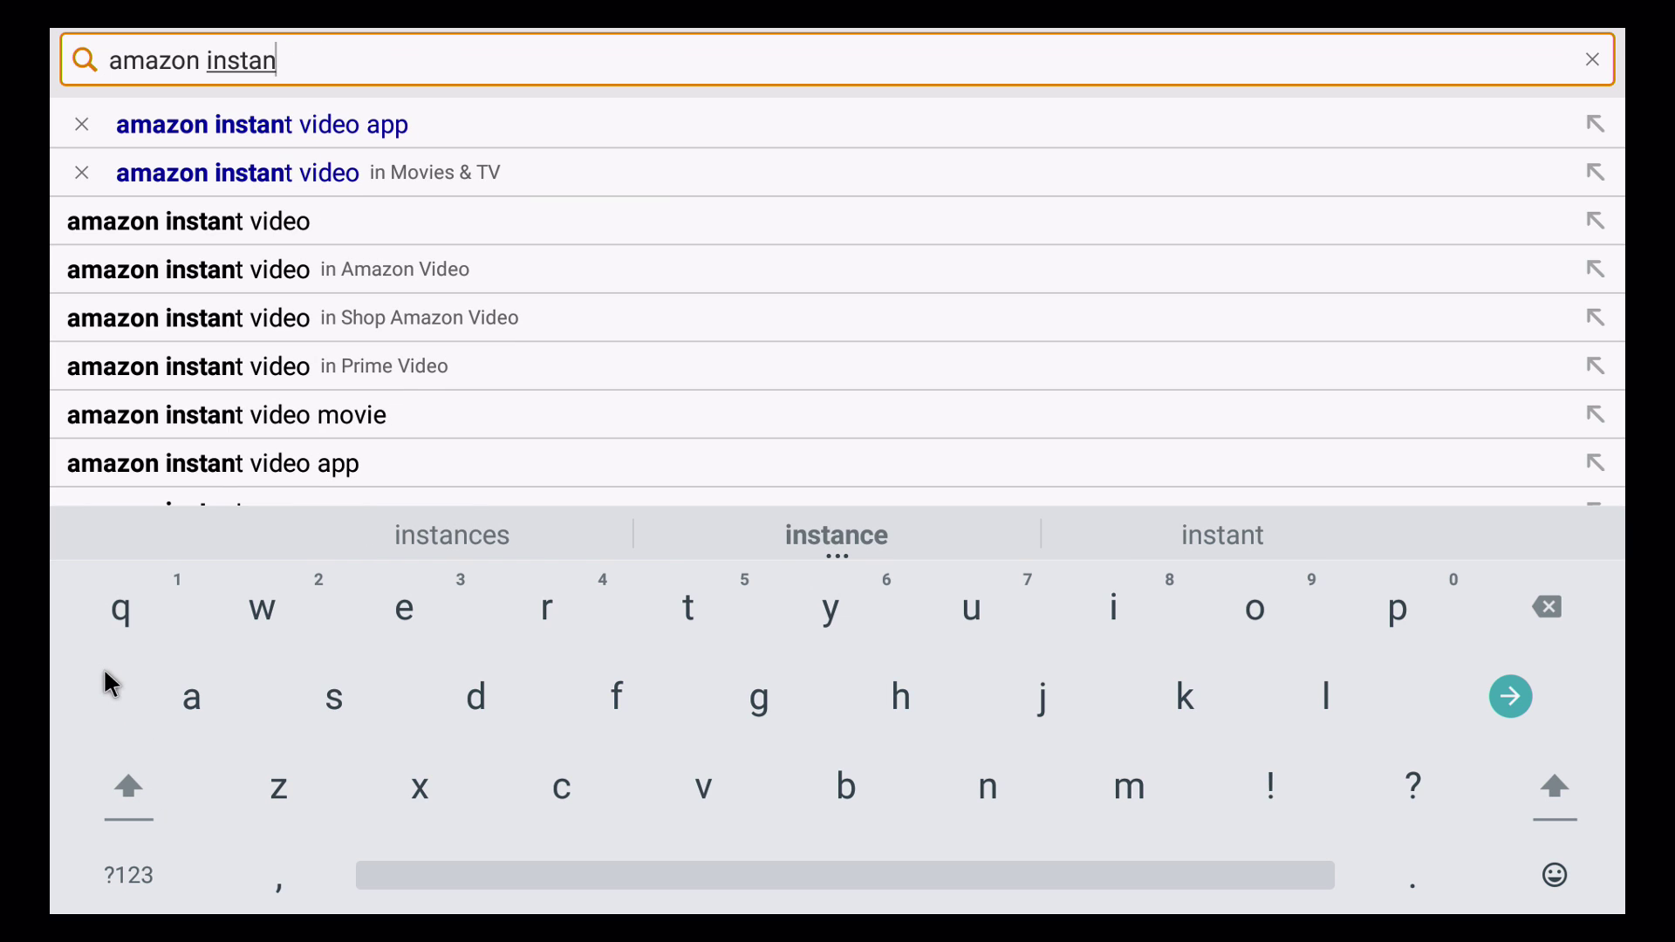
pyautogui.press('BackSpace')
pyautogui.press('BackSpace')
pyautogui.press('BackSpace')
pyautogui.press('BackSpace')
pyautogui.press('BackSpace')
pyautogui.press('BackSpace')
pyautogui.press('BackSpace')
pyautogui.press('BackSpace')
pyautogui.press('BackSpace')
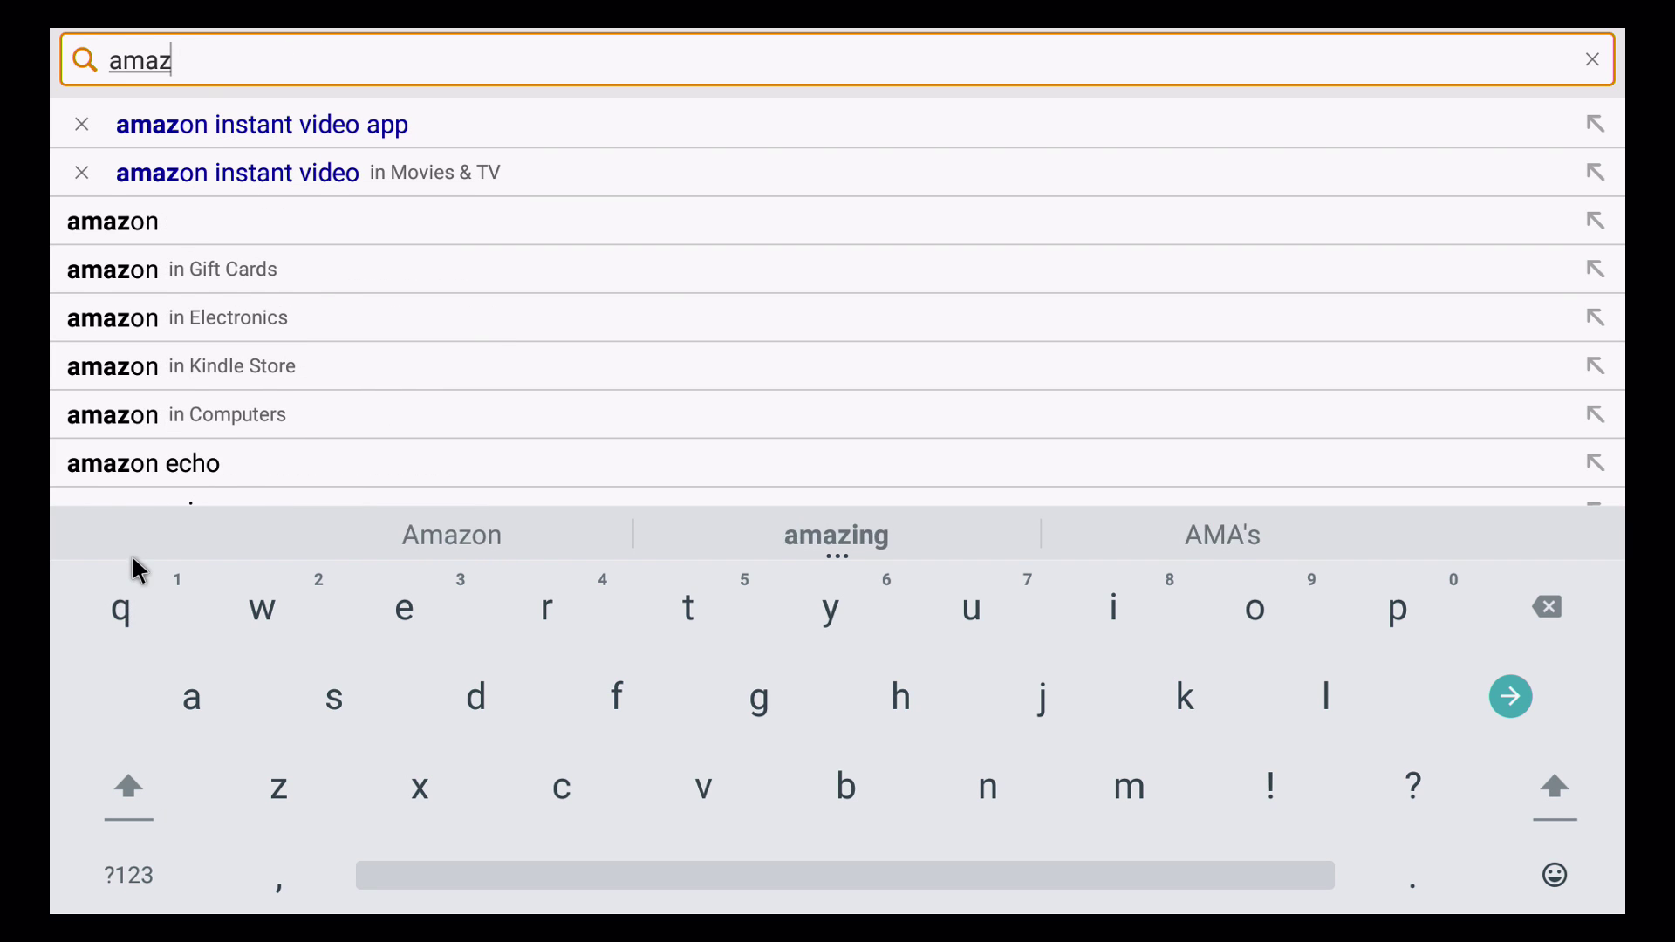
pyautogui.press('BackSpace')
pyautogui.press('BackSpace')
pyautogui.press('BackSpace')
pyautogui.press('BackSpace')
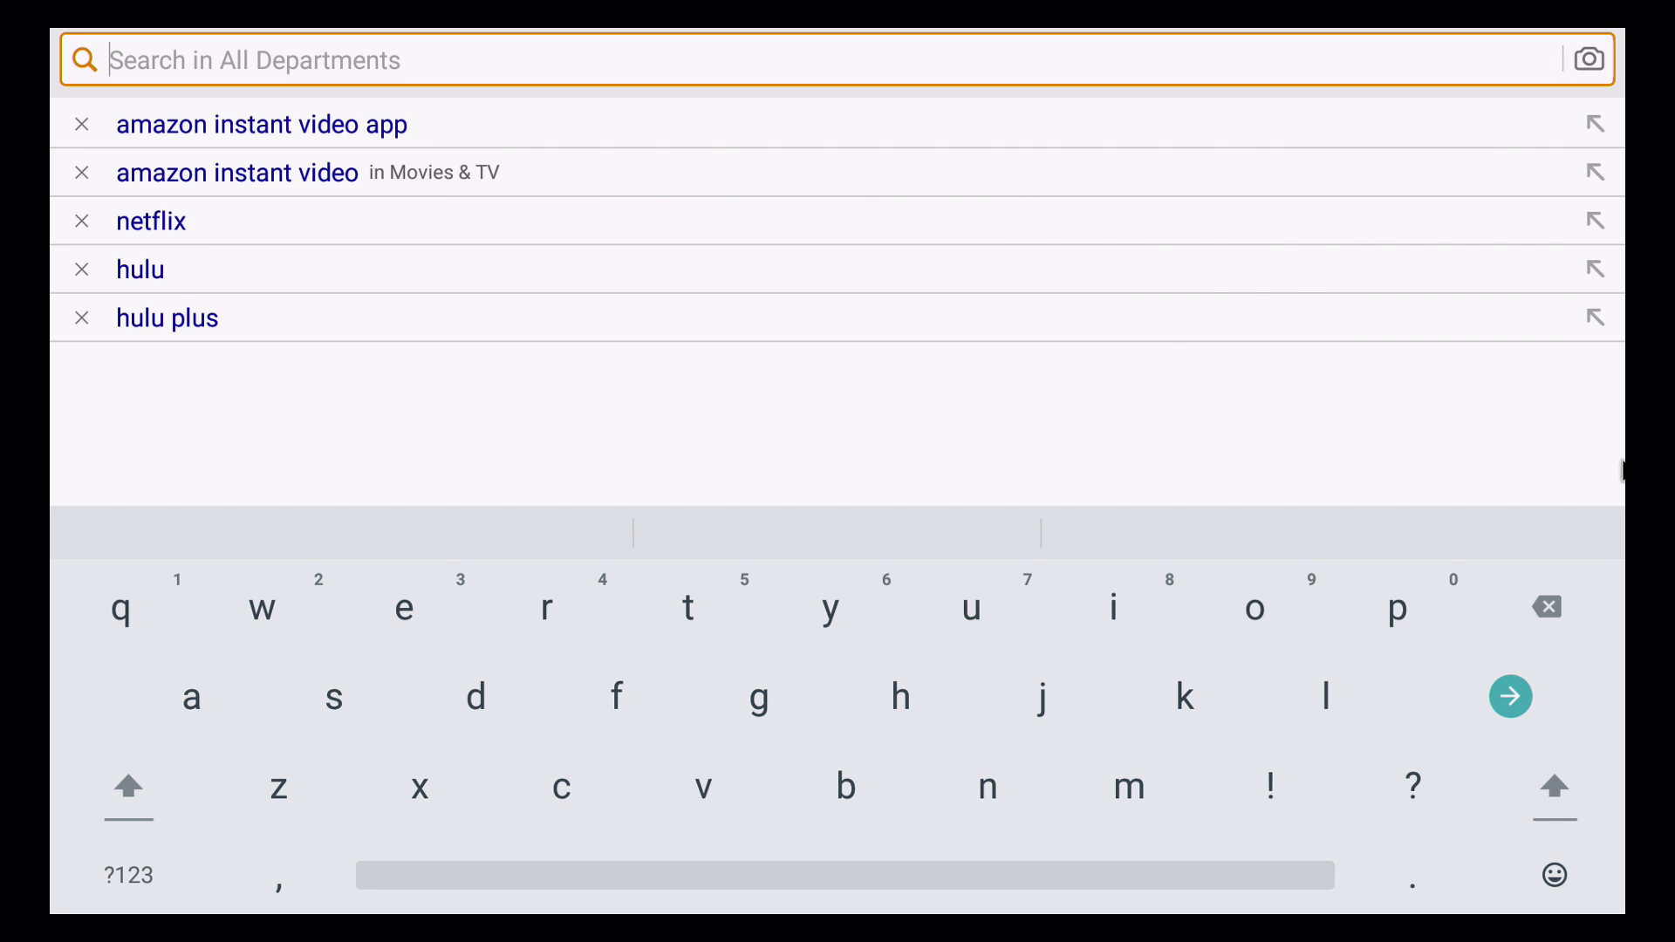
pyautogui.press('Escape')
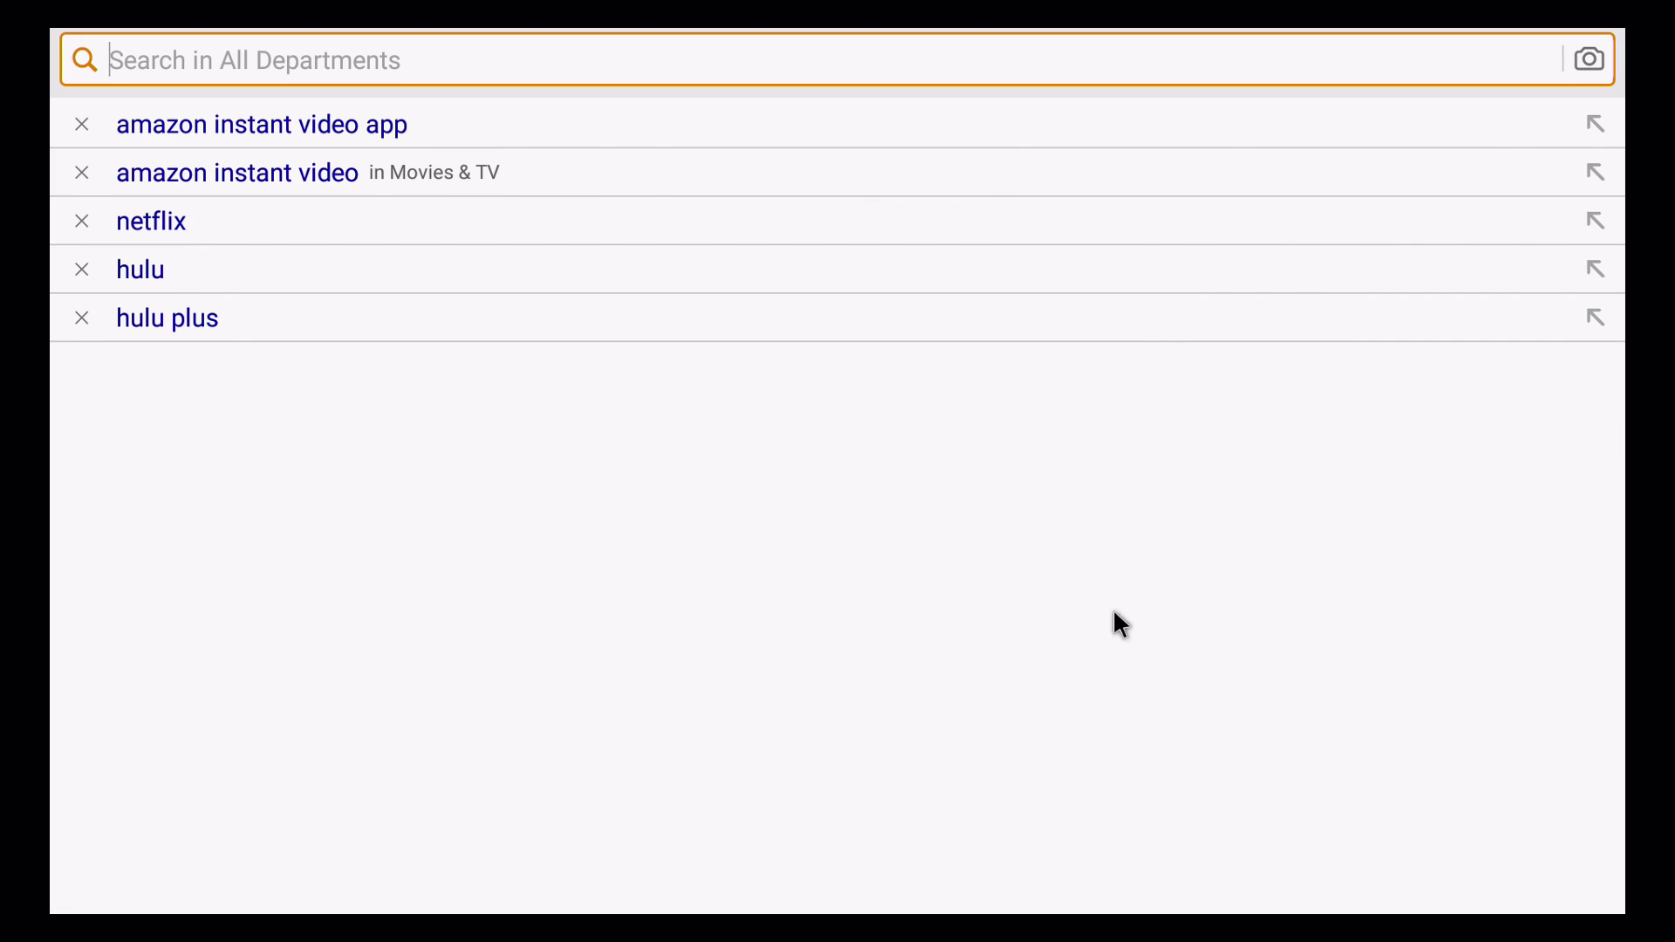
# Step: Delete 'amazon instant video app' from search history, clear the box, and return home
pyautogui.click(1602, 64)
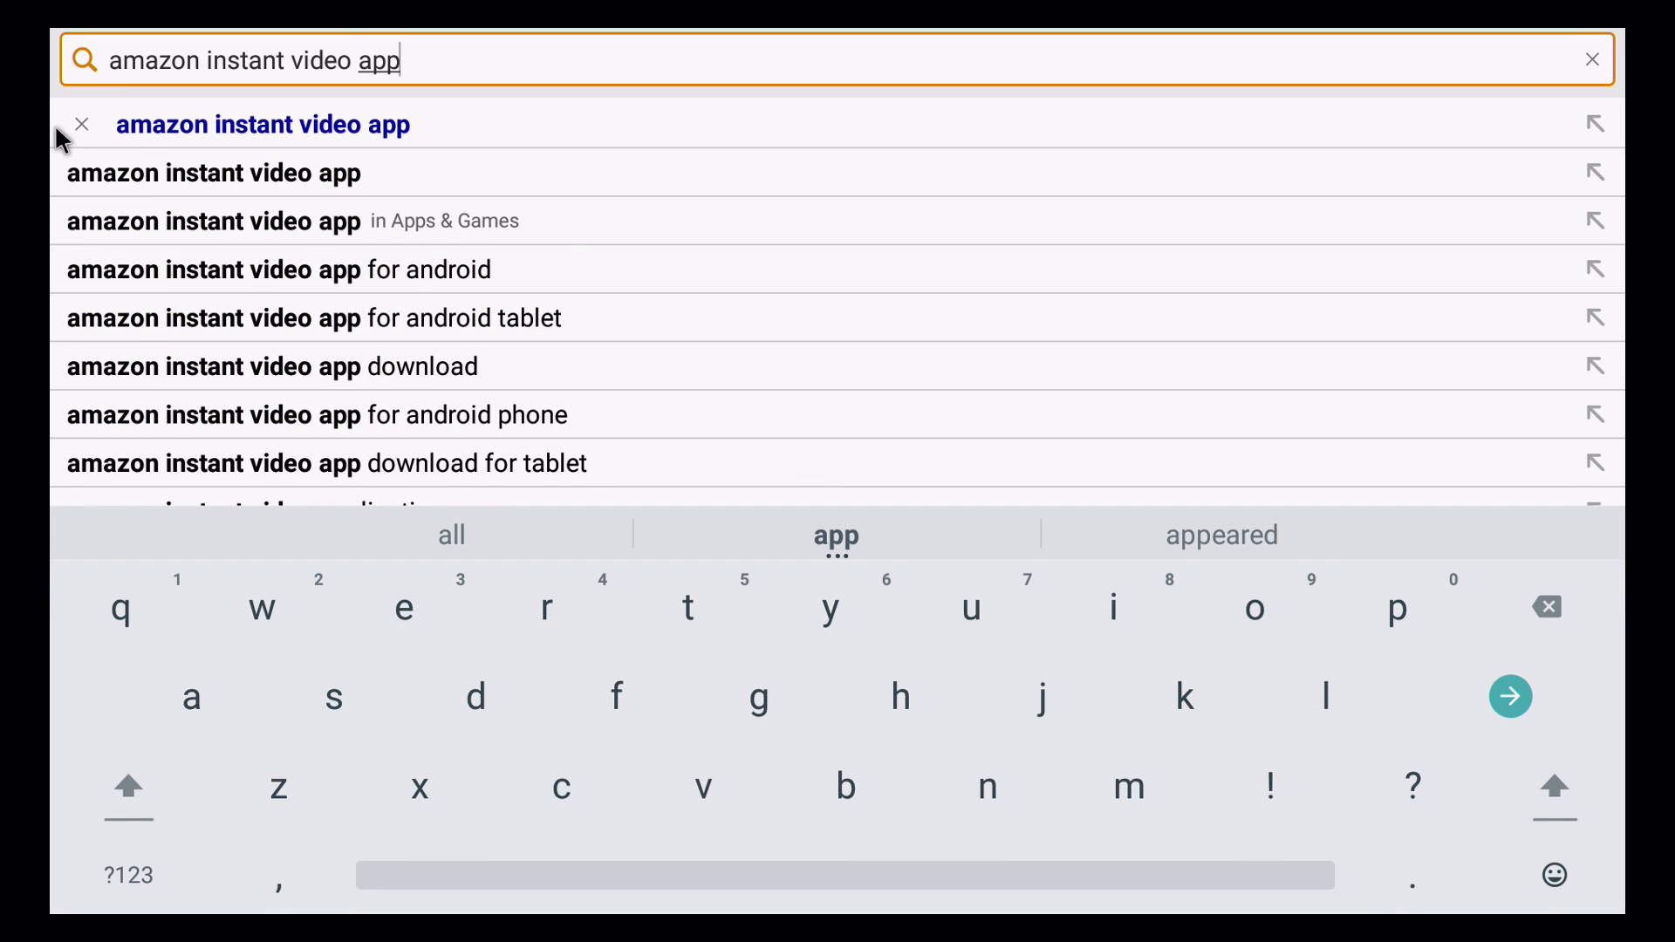
pyautogui.press('Down')
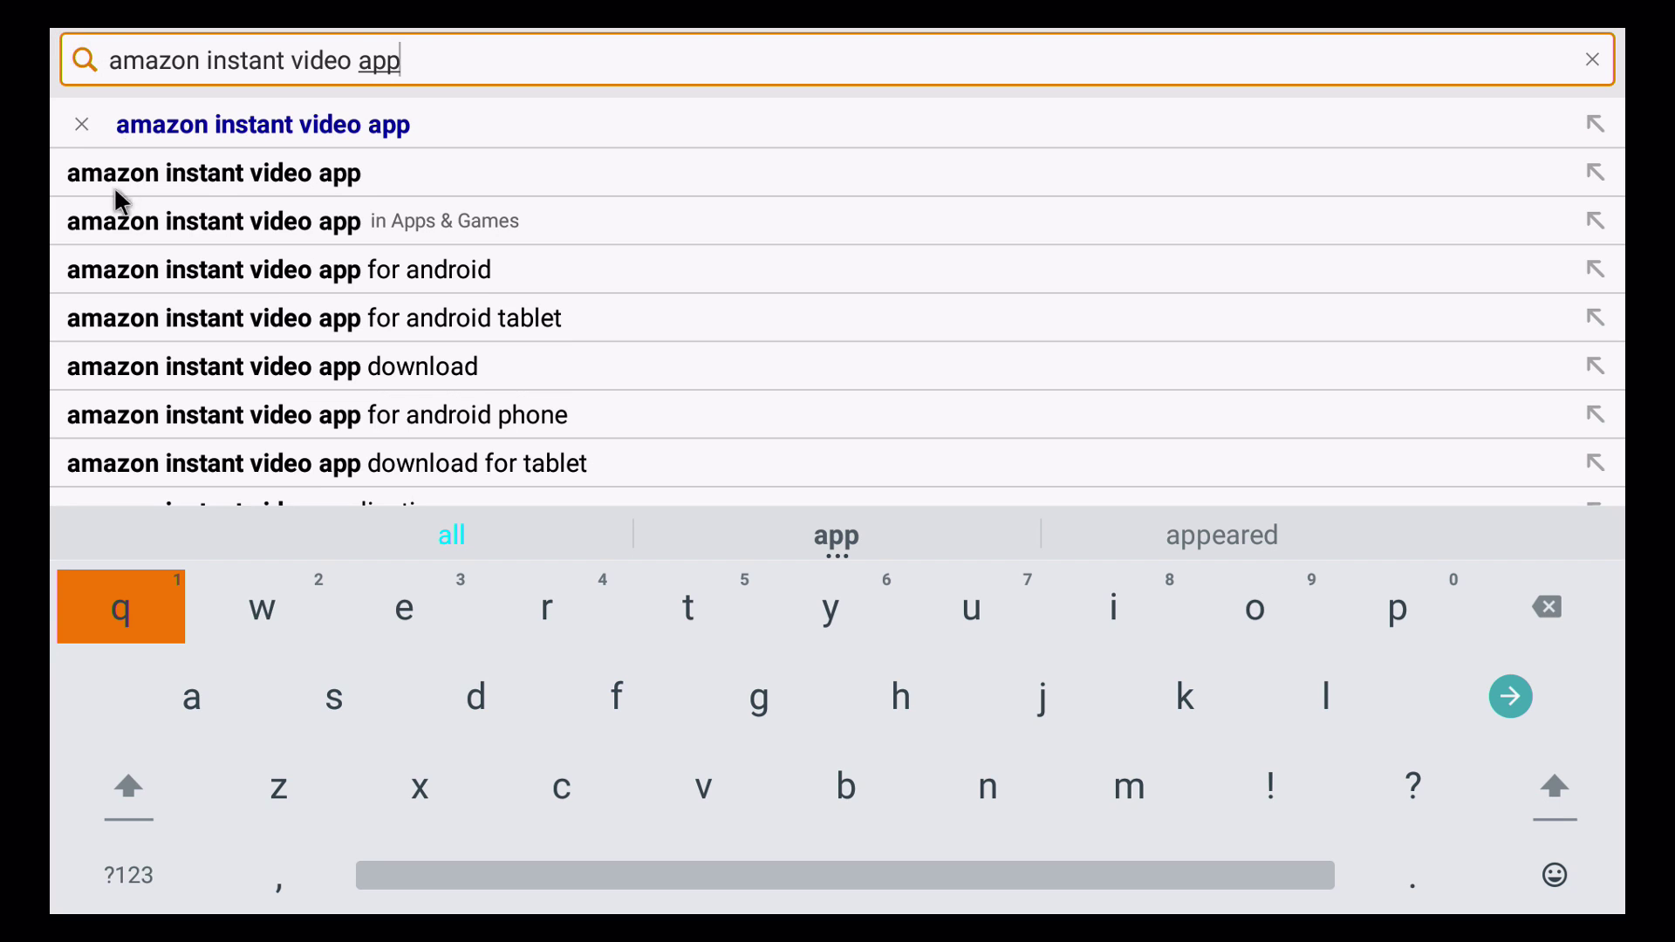
pyautogui.click(81, 125)
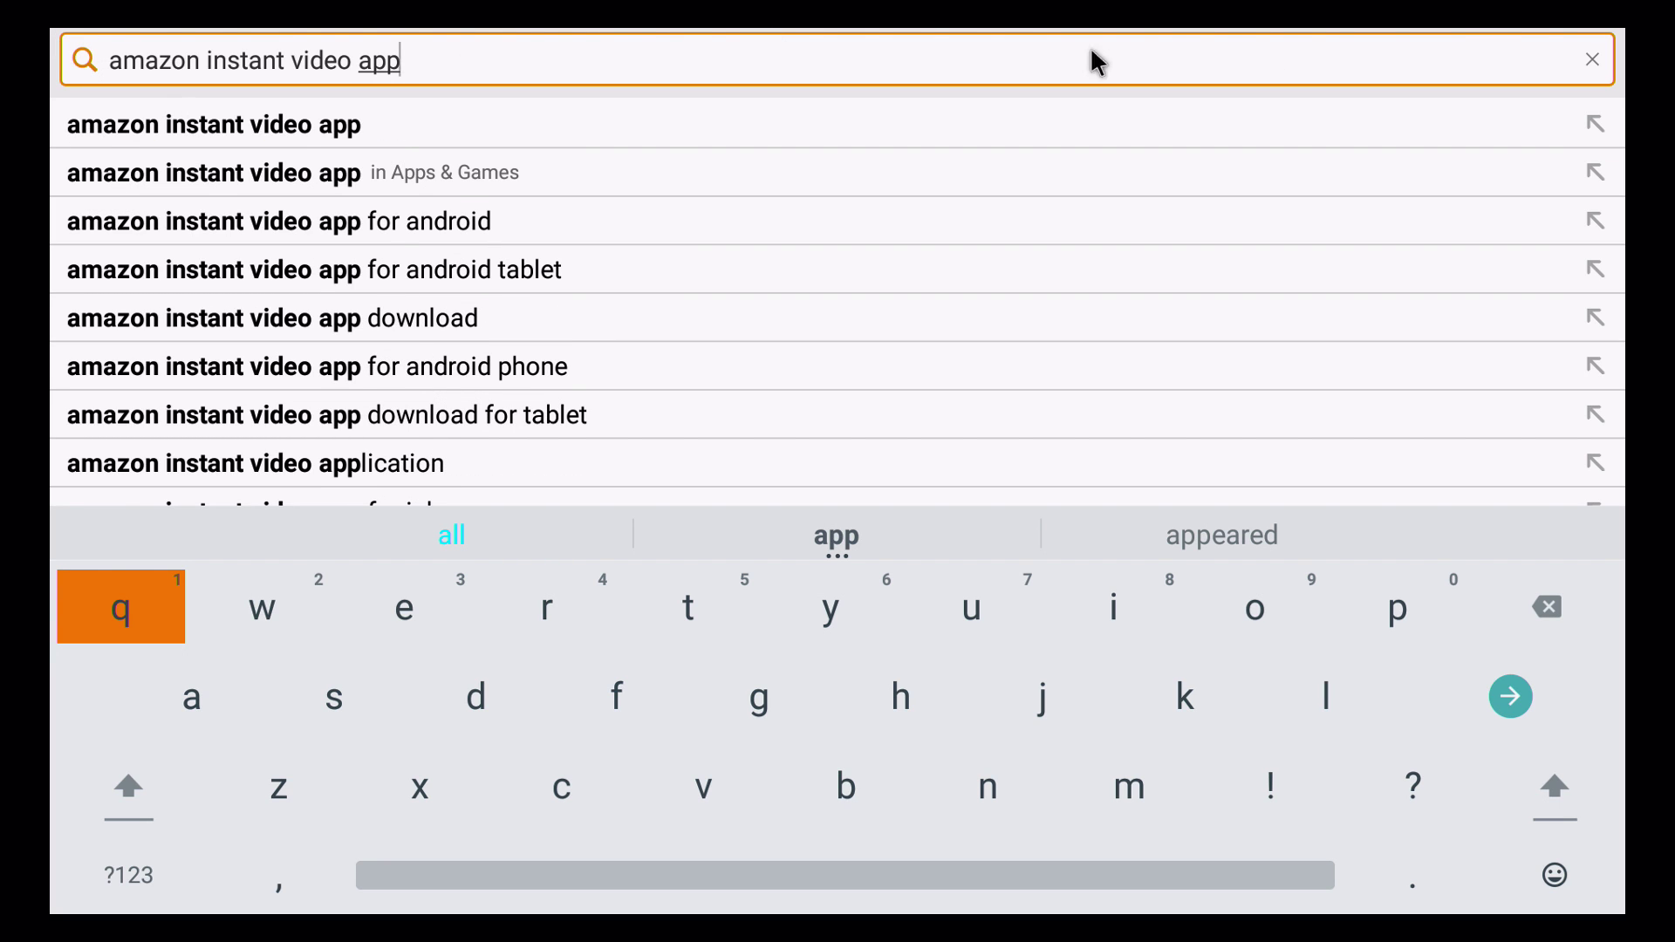
pyautogui.click(1597, 56)
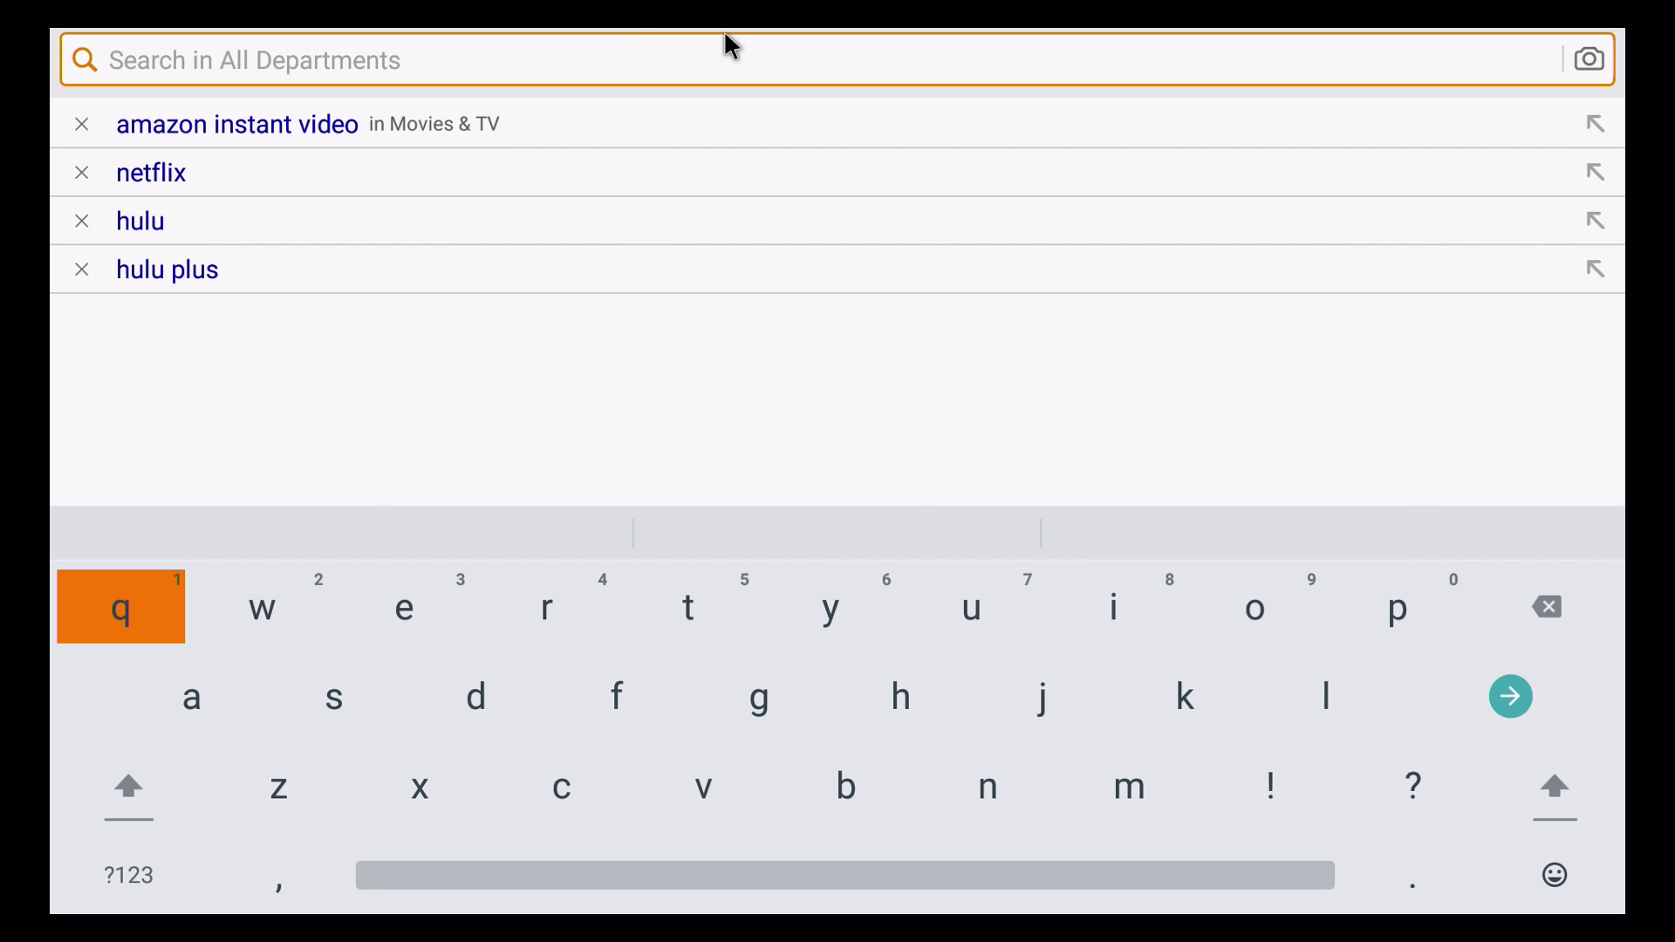
pyautogui.press('Escape')
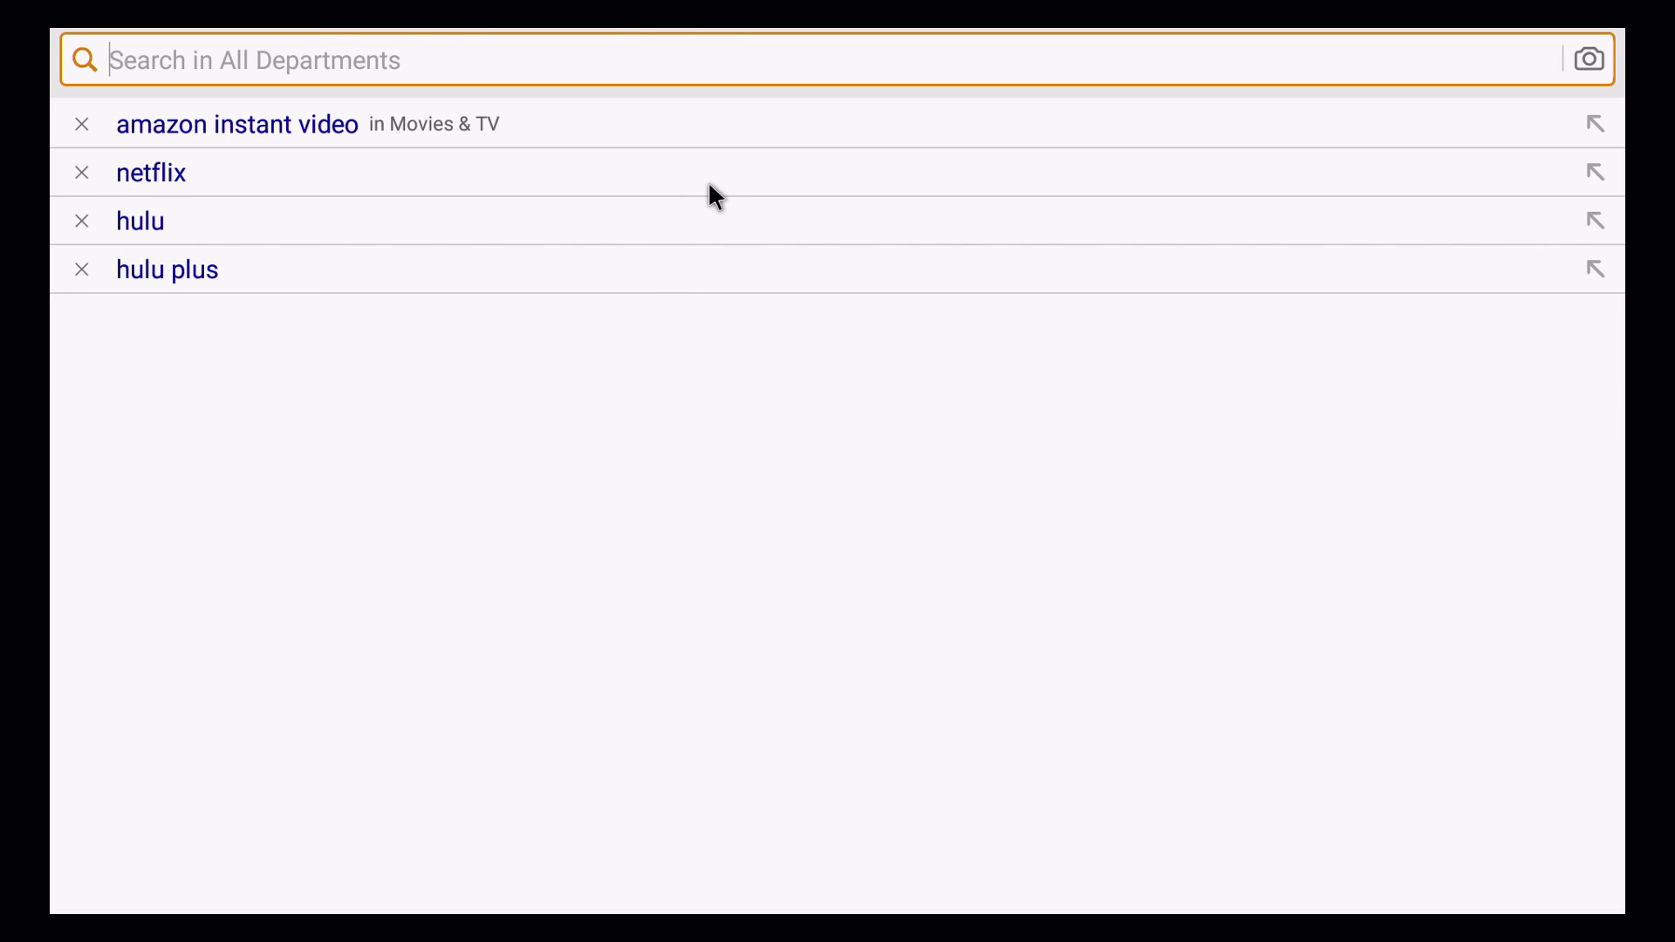
pyautogui.press('Escape')
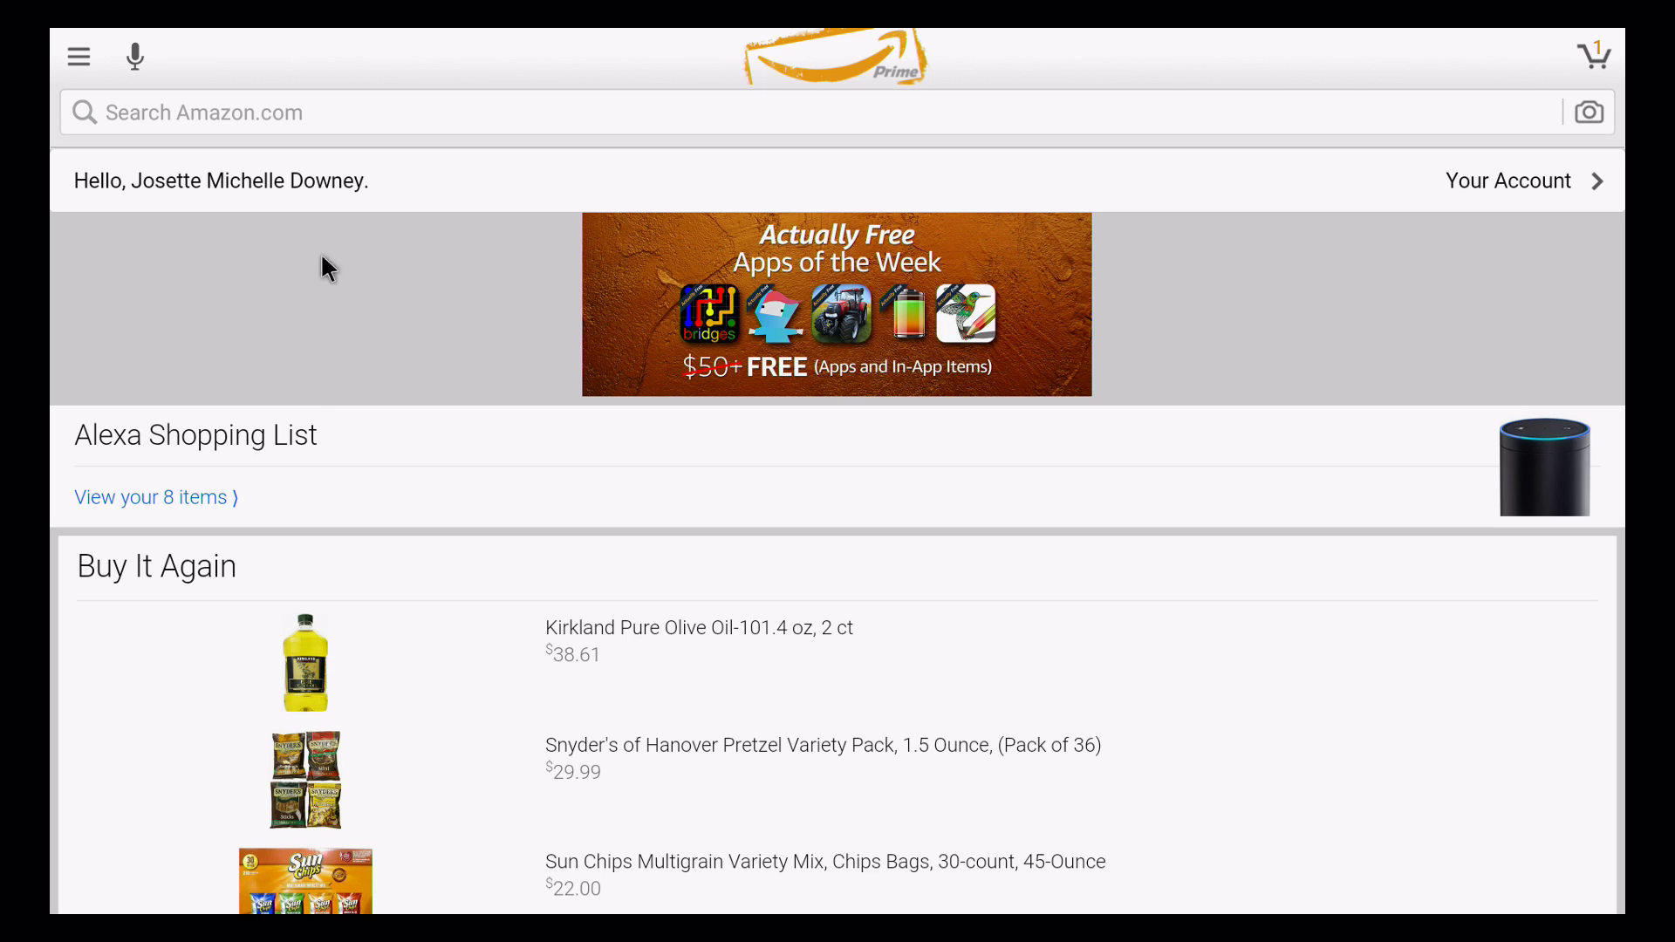
# Step: Search Amazon Underground for 'amazon video app'
pyautogui.click(318, 113)
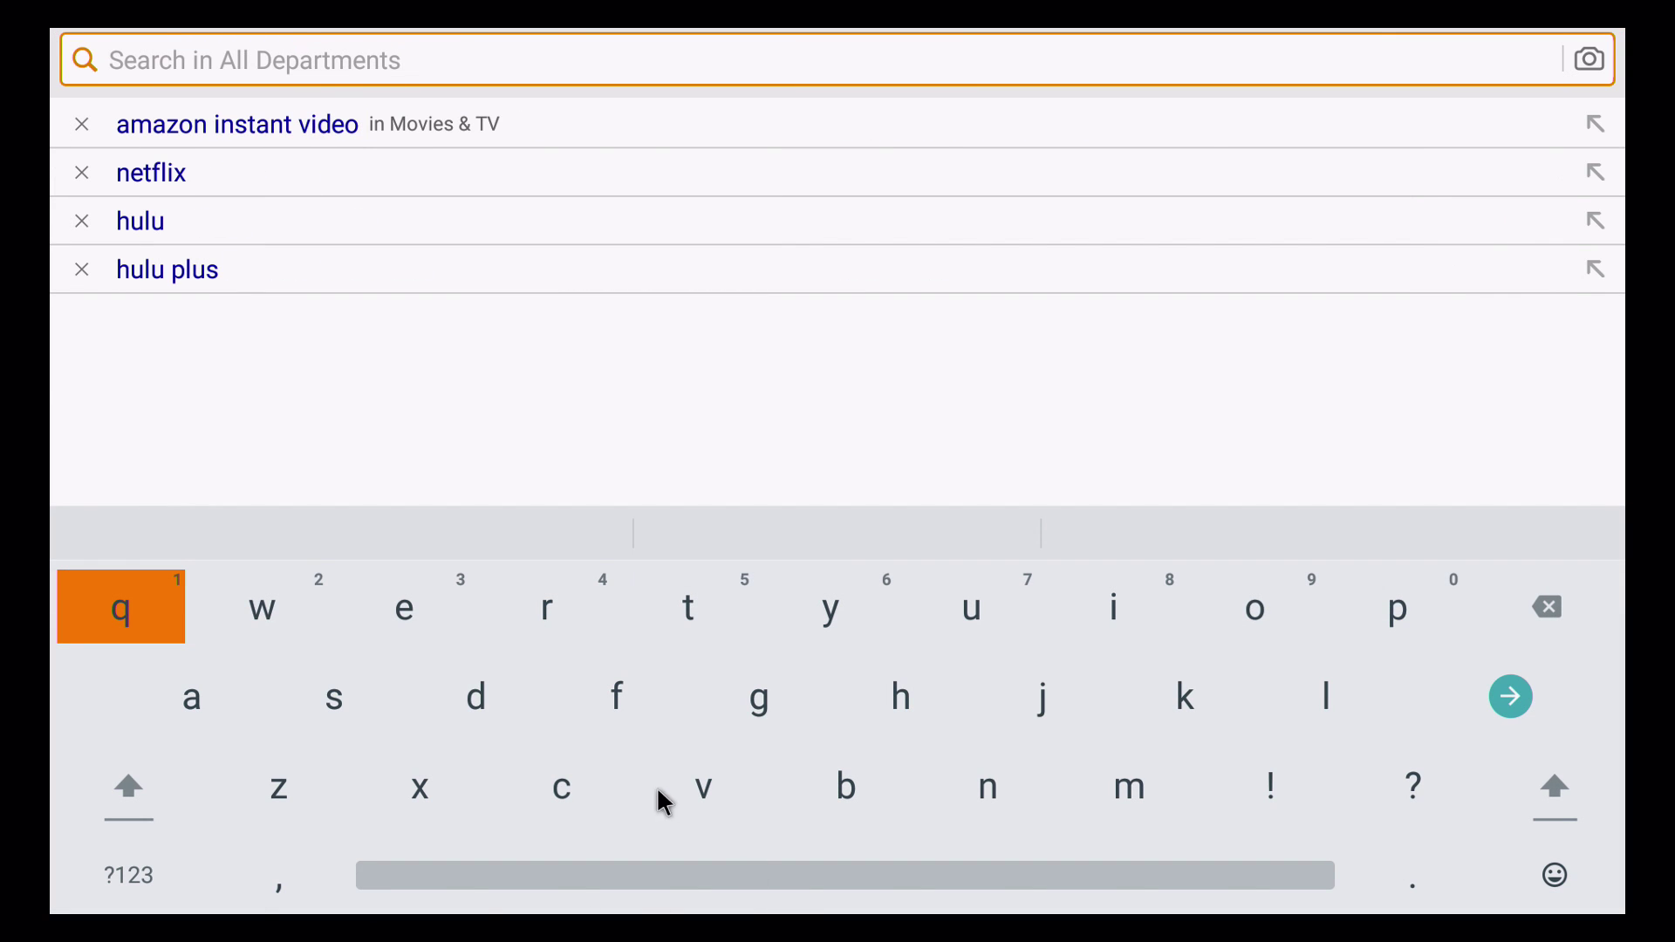
pyautogui.write('amazo')
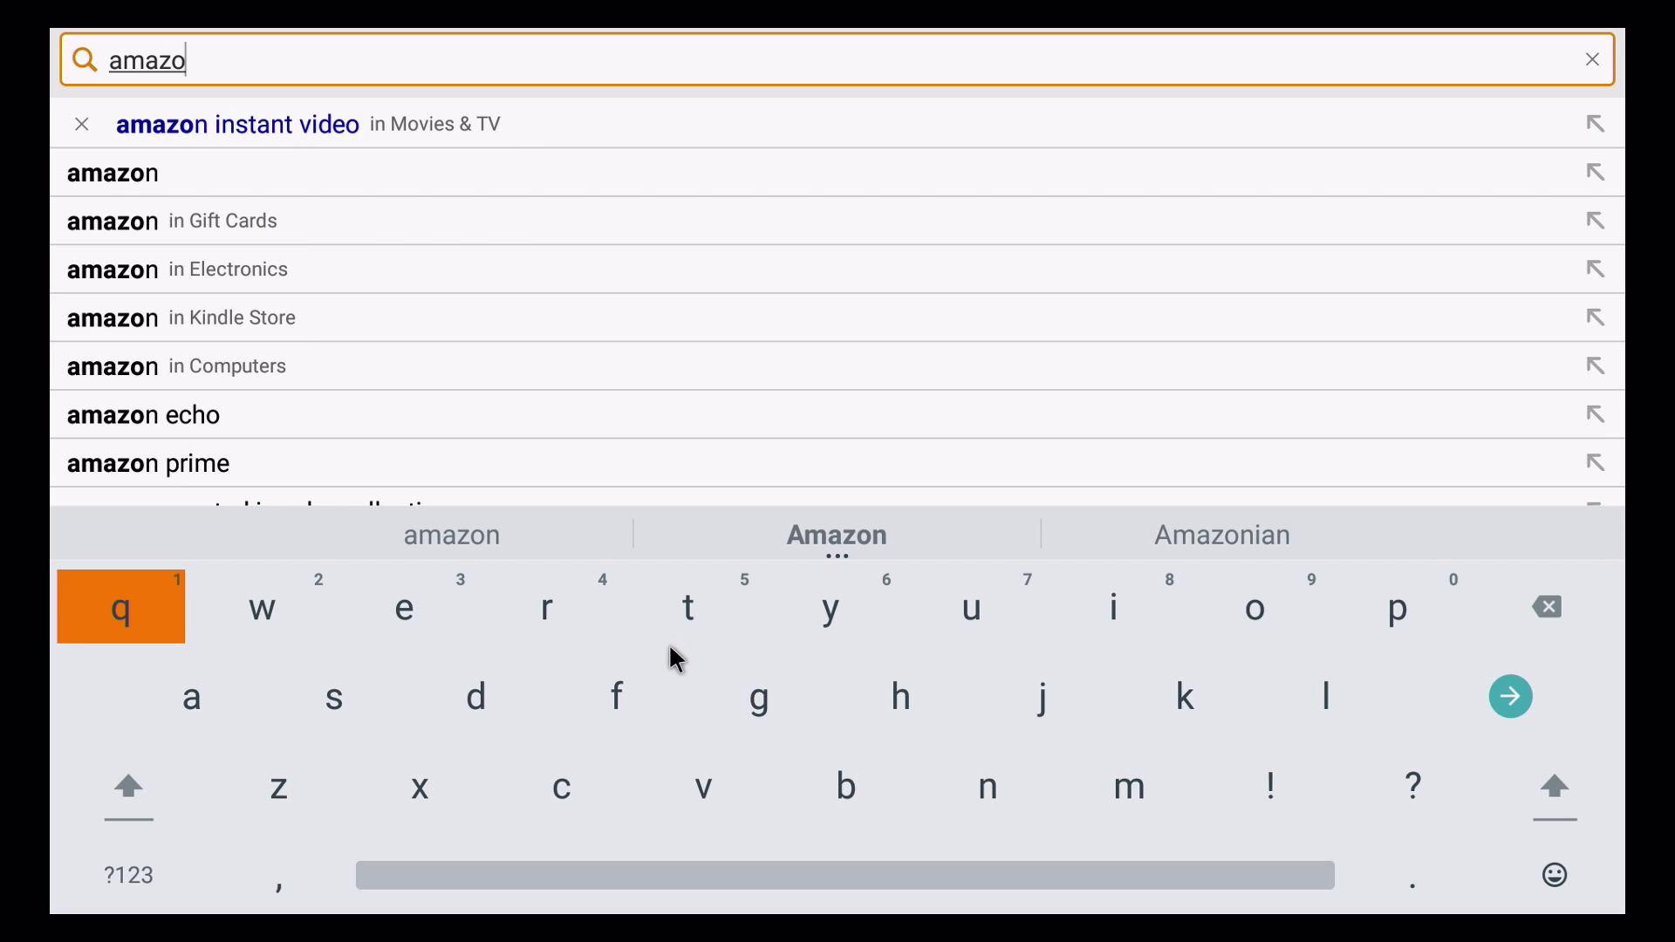
pyautogui.write('n video ')
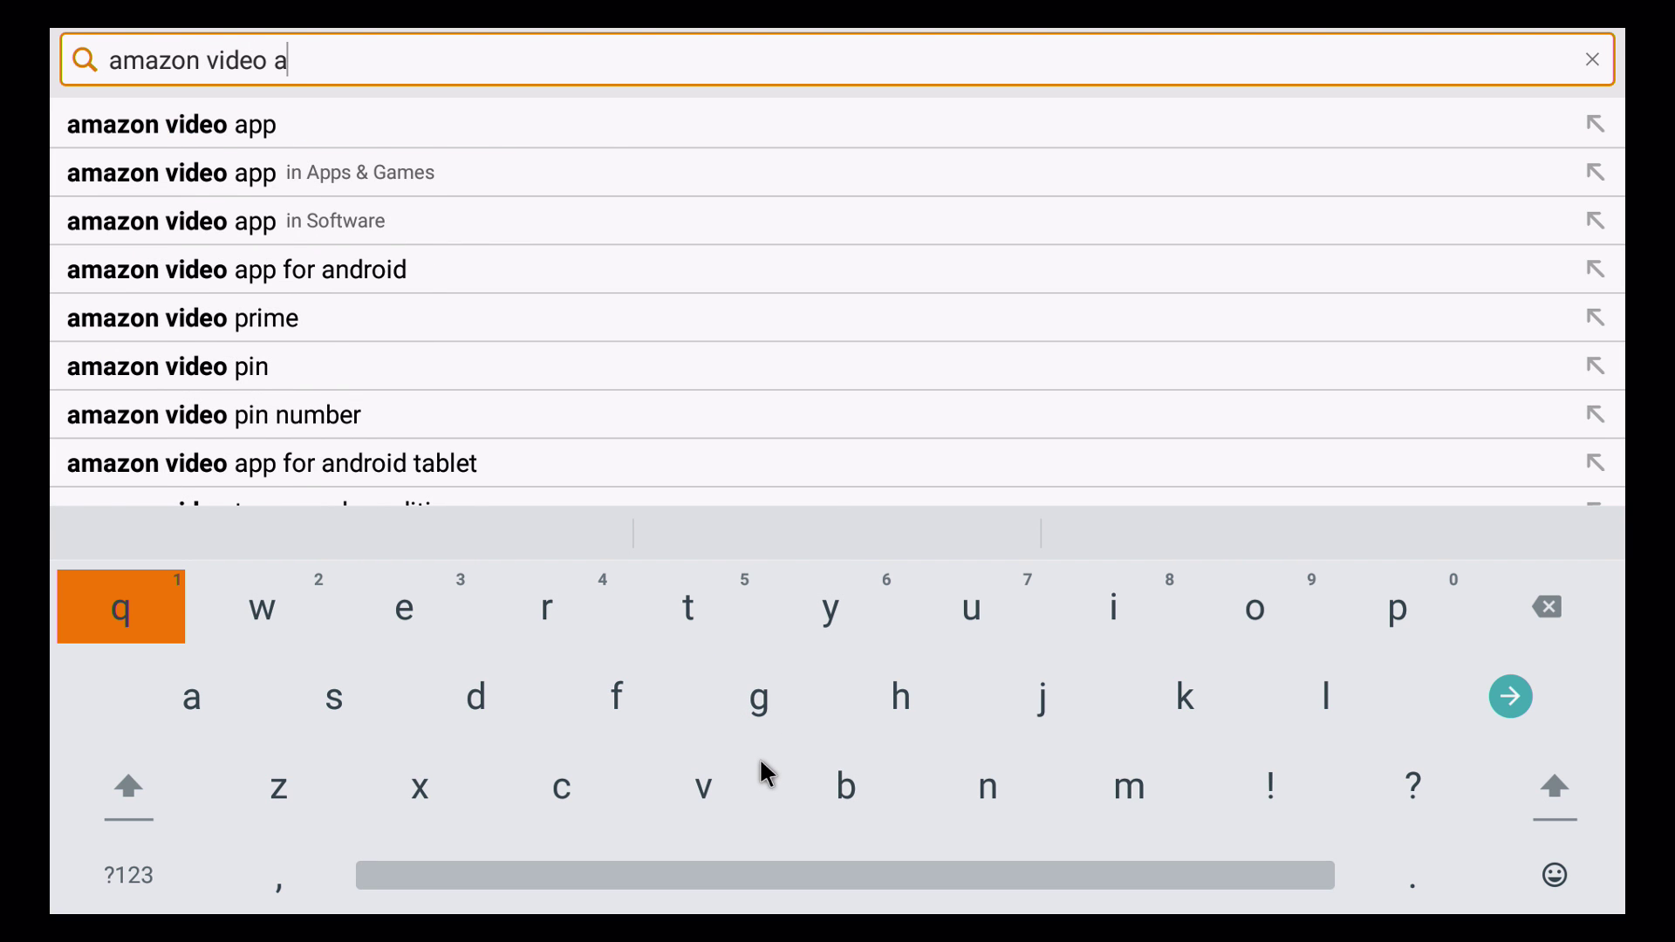
pyautogui.write('app')
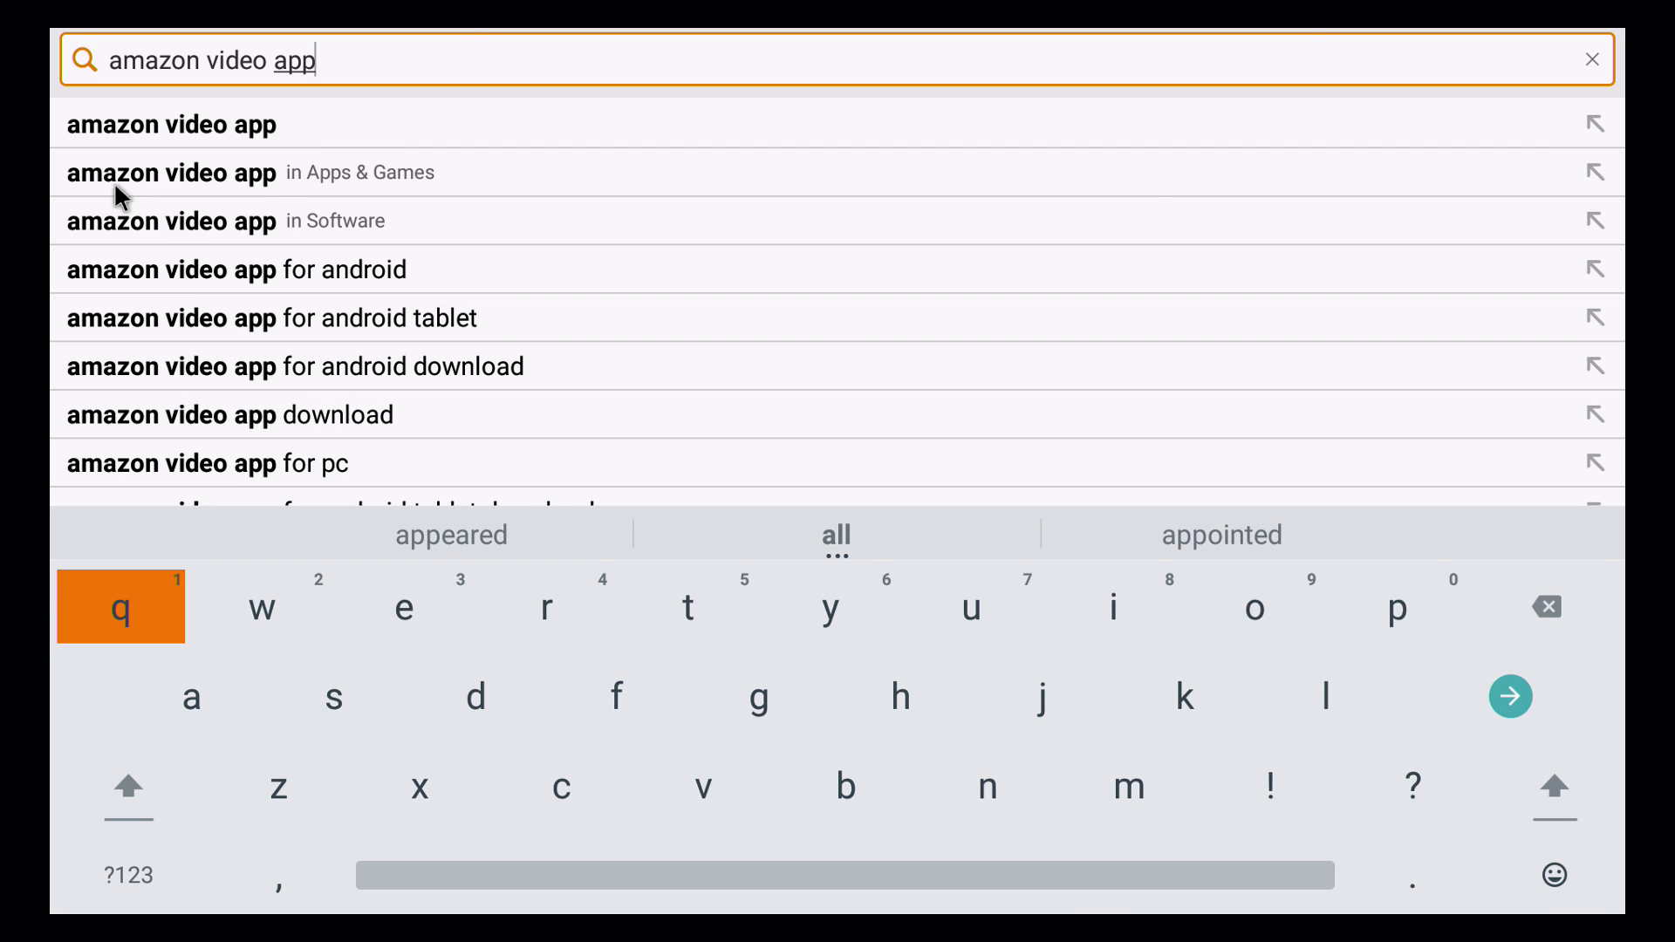
pyautogui.click(162, 129)
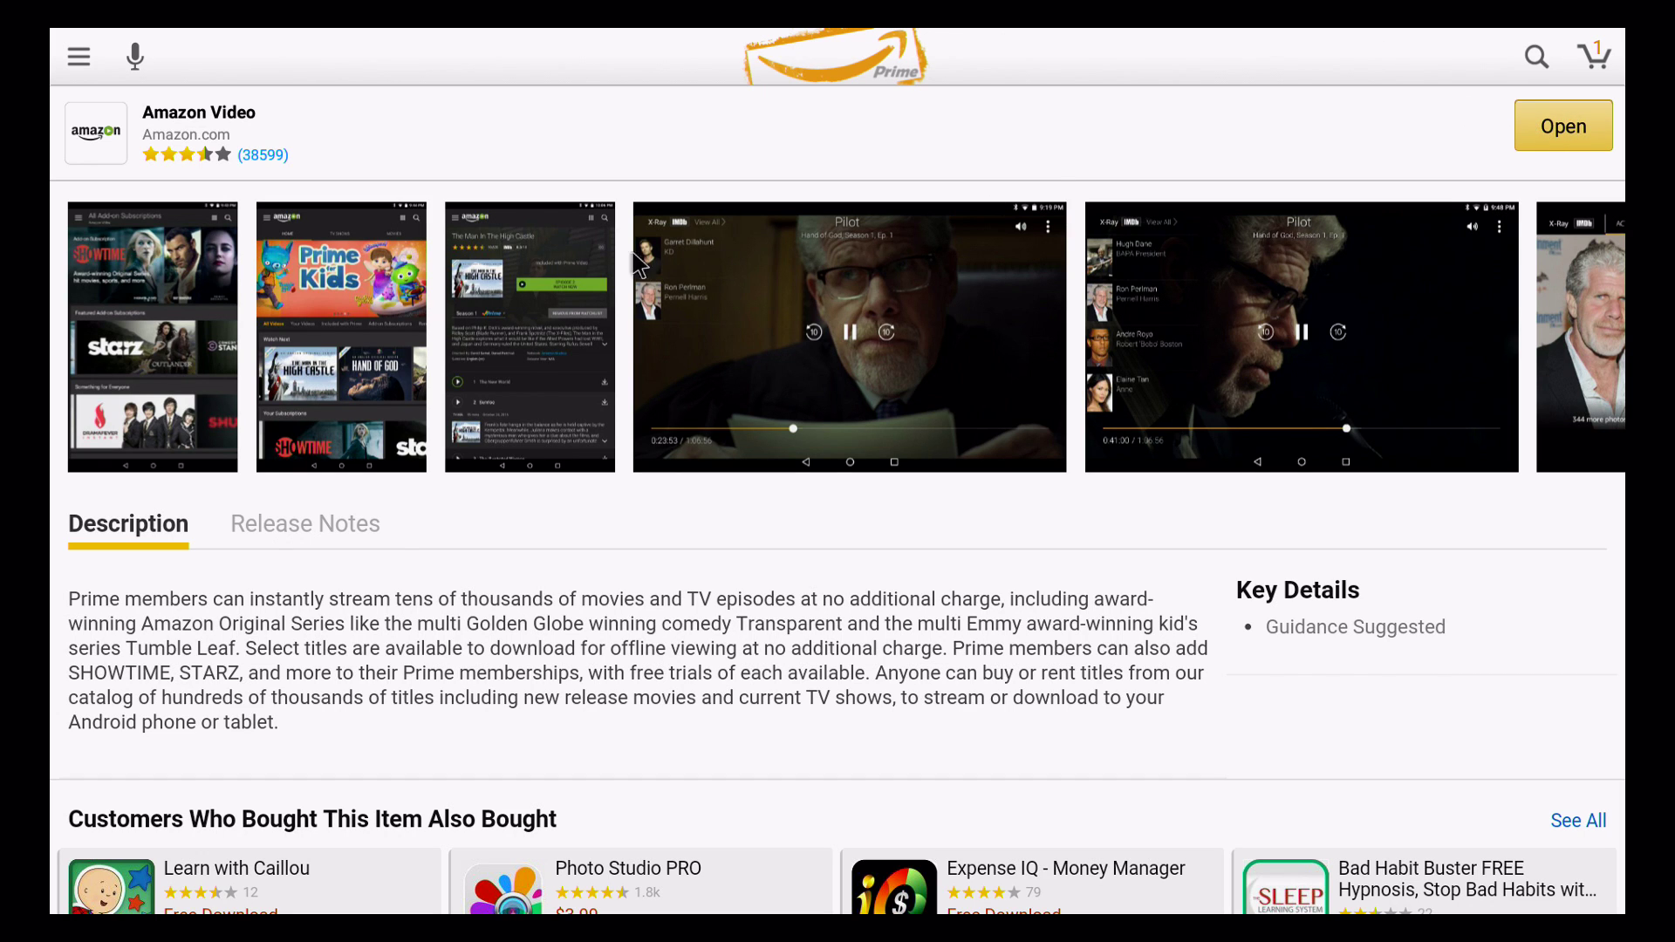
# Step: Scroll through the Amazon Video listing, then back out of the store to the launcher
pyautogui.moveTo(925, 694); pyautogui.dragTo(710, 175)
pyautogui.moveTo(968, 700); pyautogui.dragTo(925, 625)
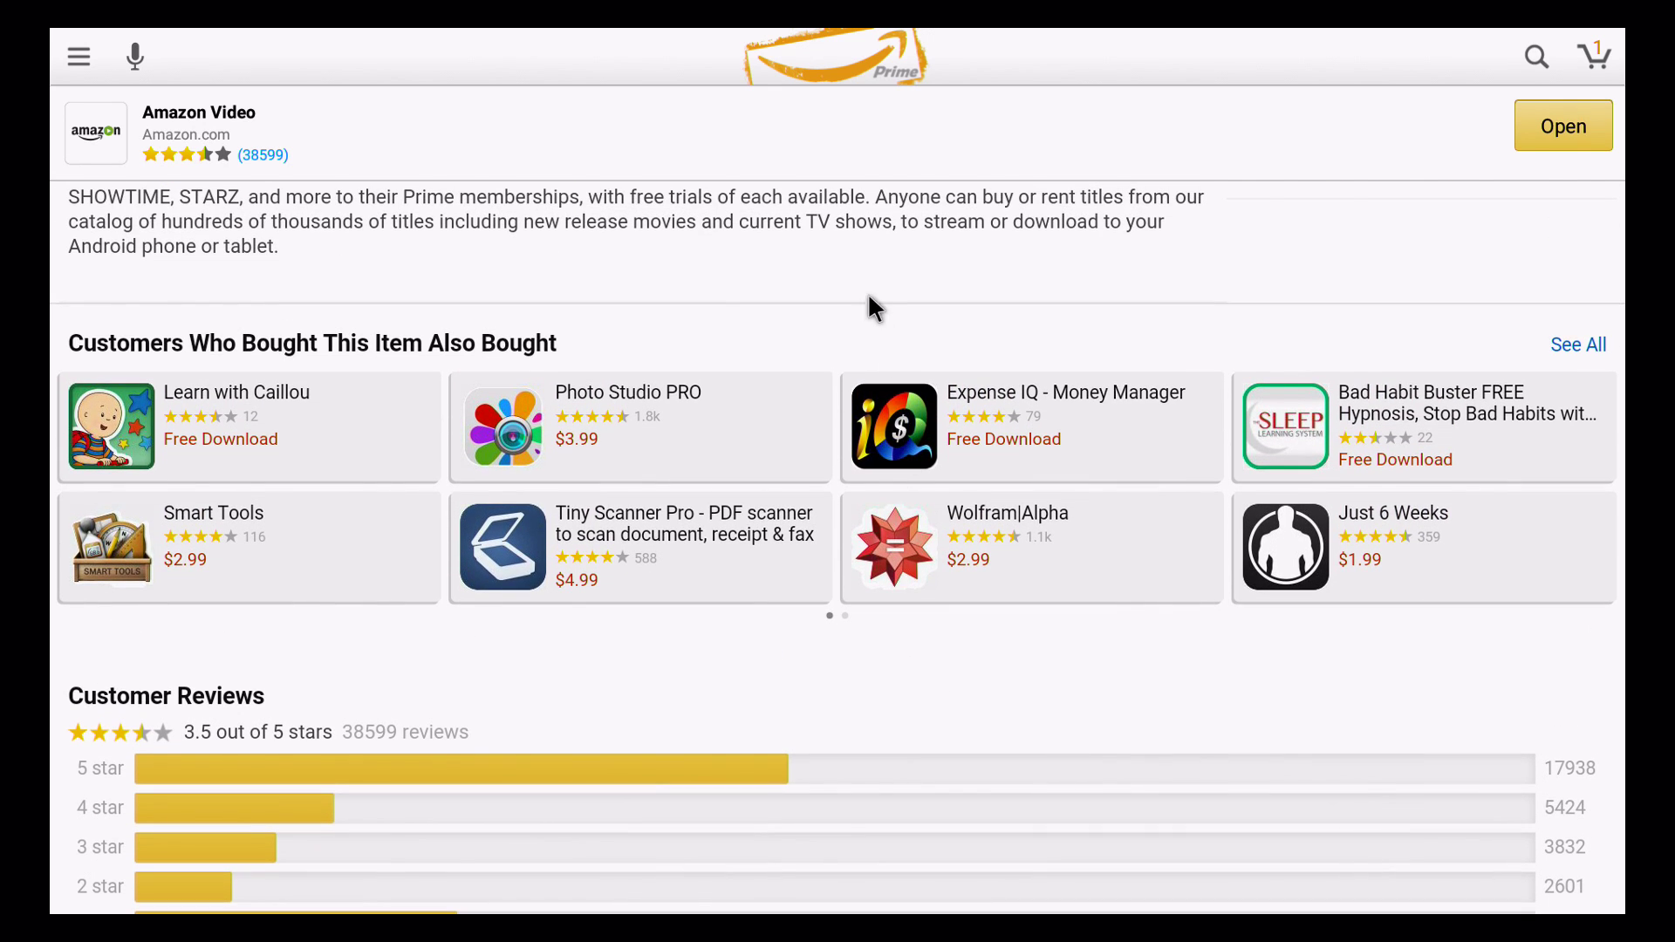
pyautogui.moveTo(868, 296); pyautogui.dragTo(897, 437)
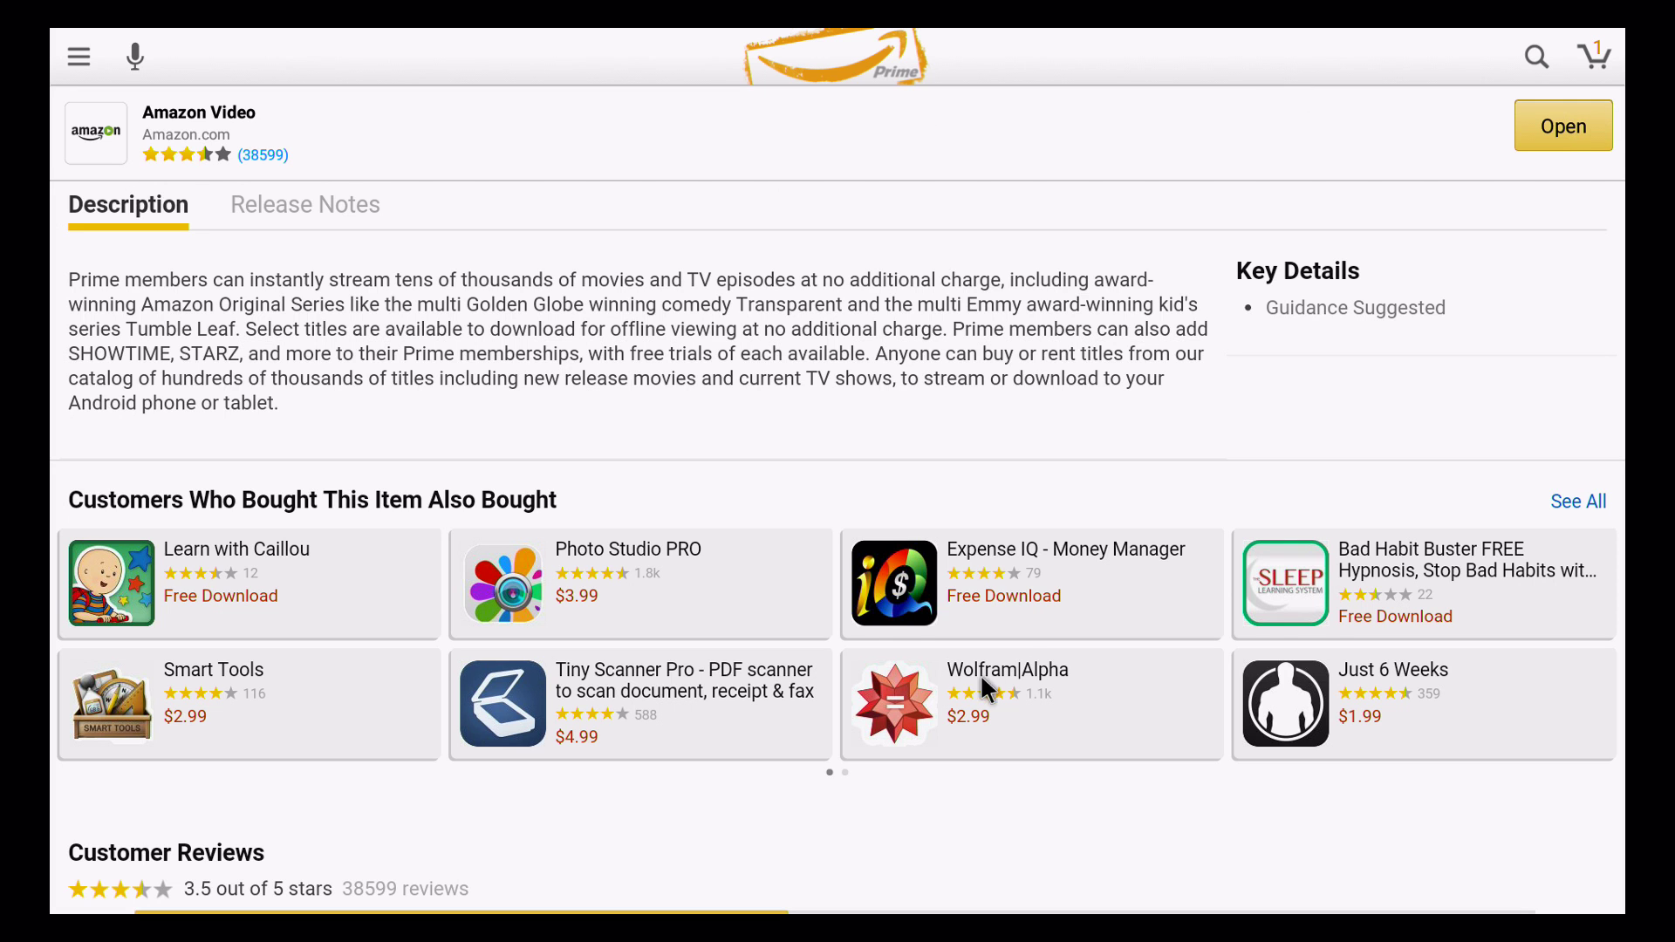
pyautogui.moveTo(804, 267); pyautogui.dragTo(881, 546)
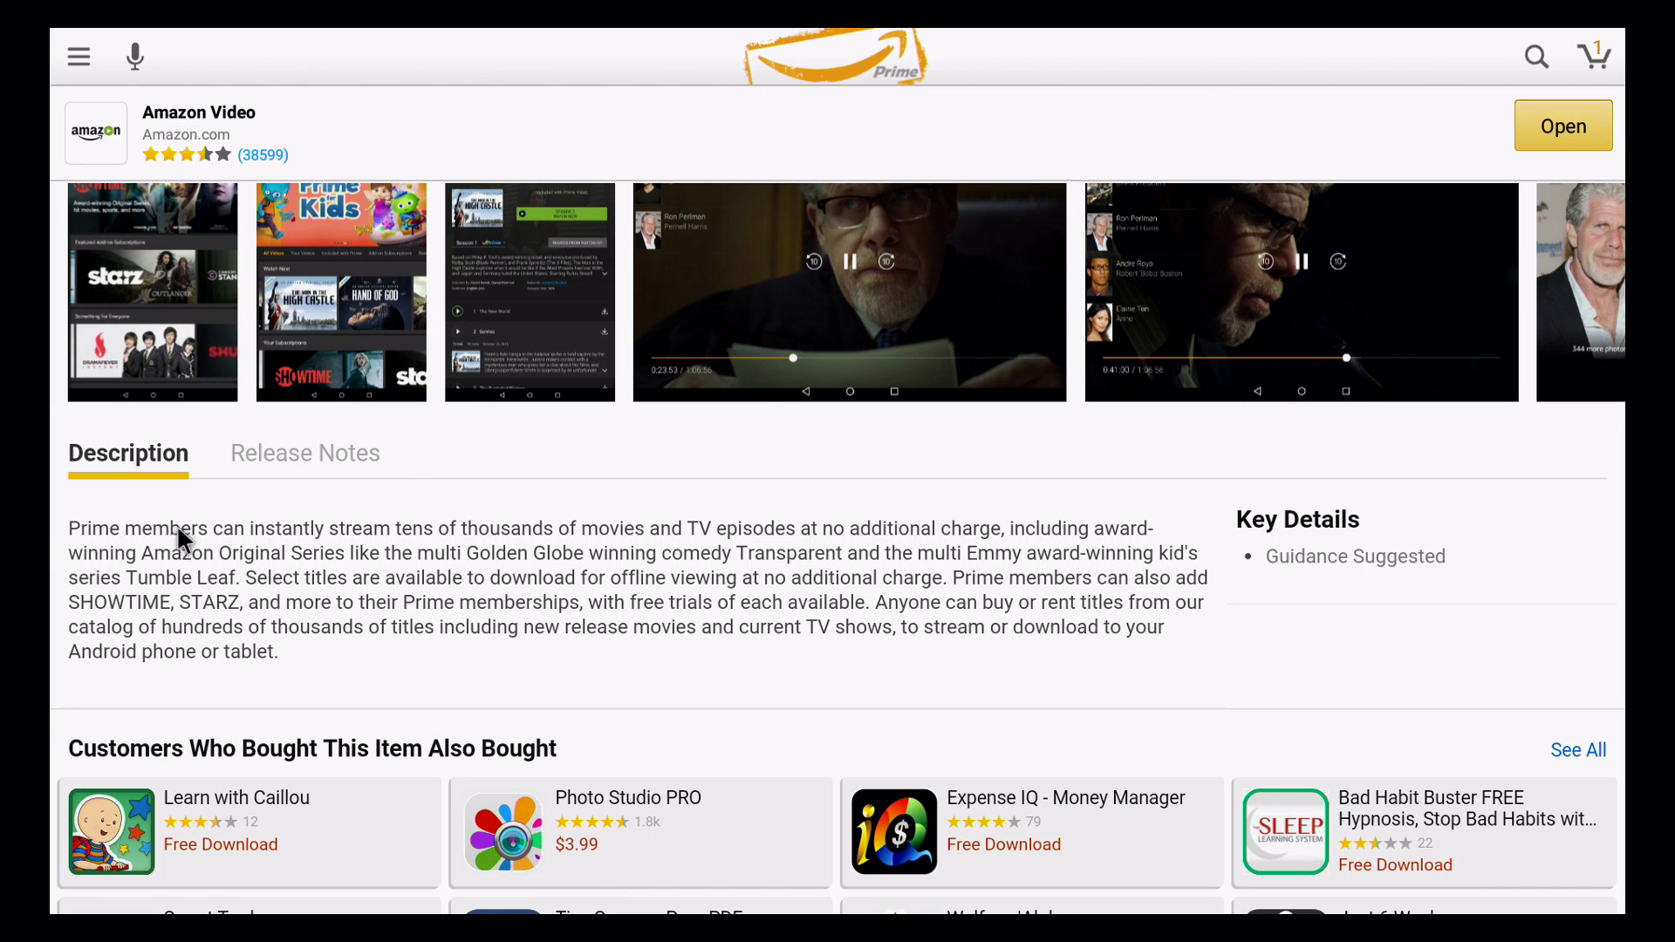
pyautogui.scroll(1, 651, 448)
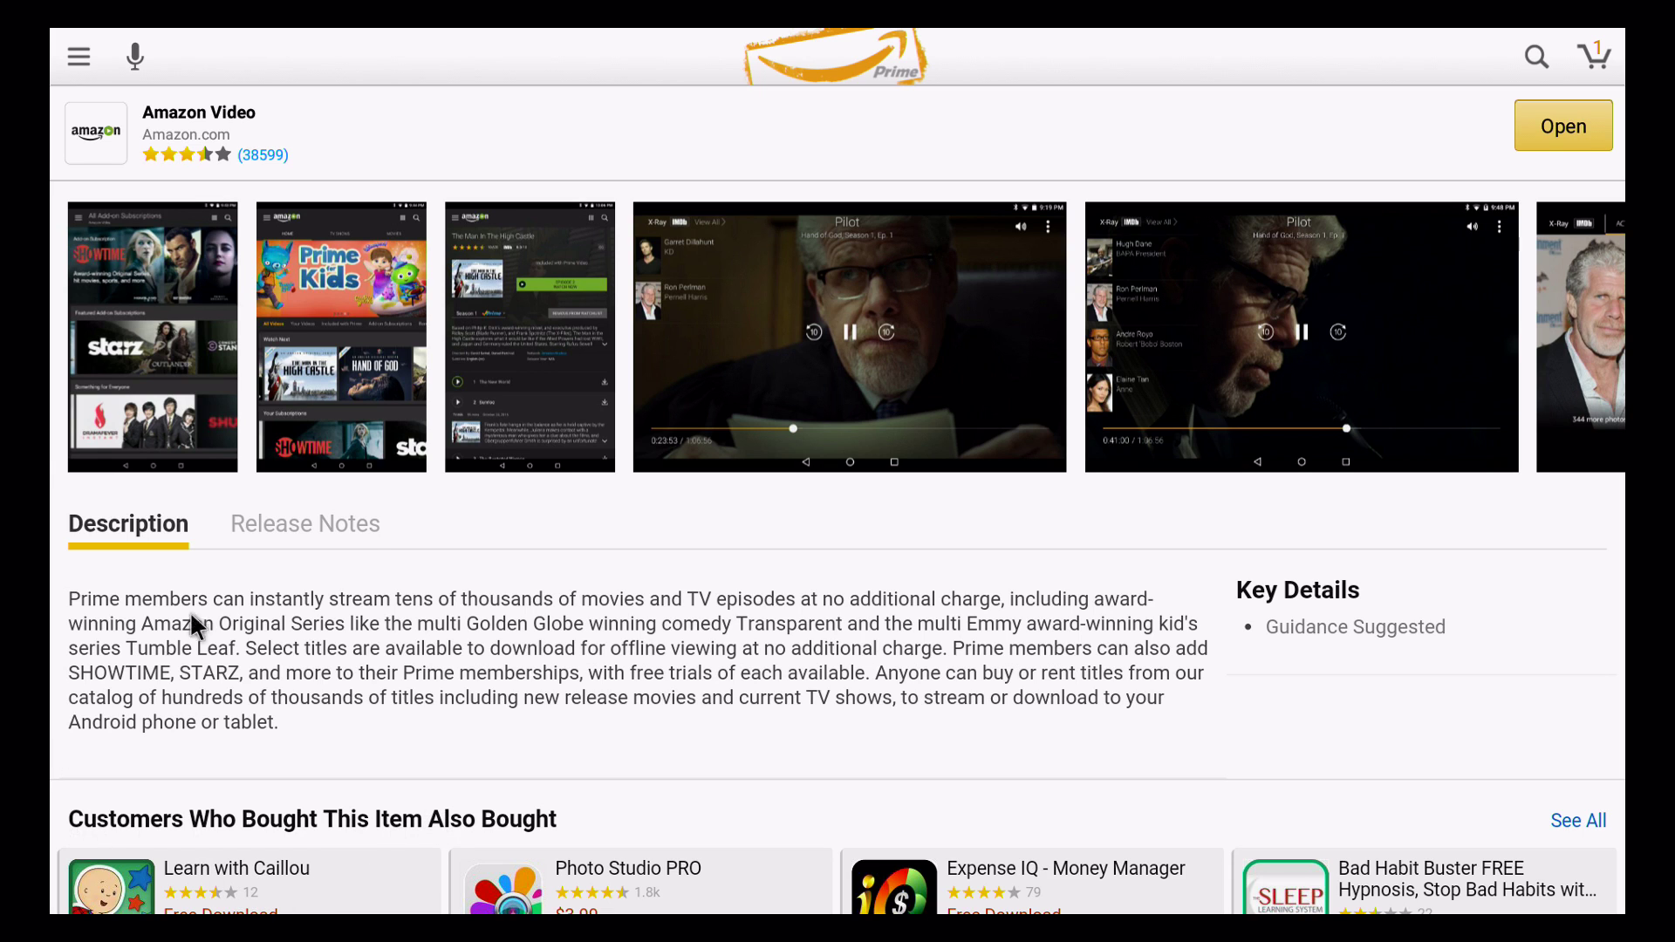
pyautogui.press('Escape')
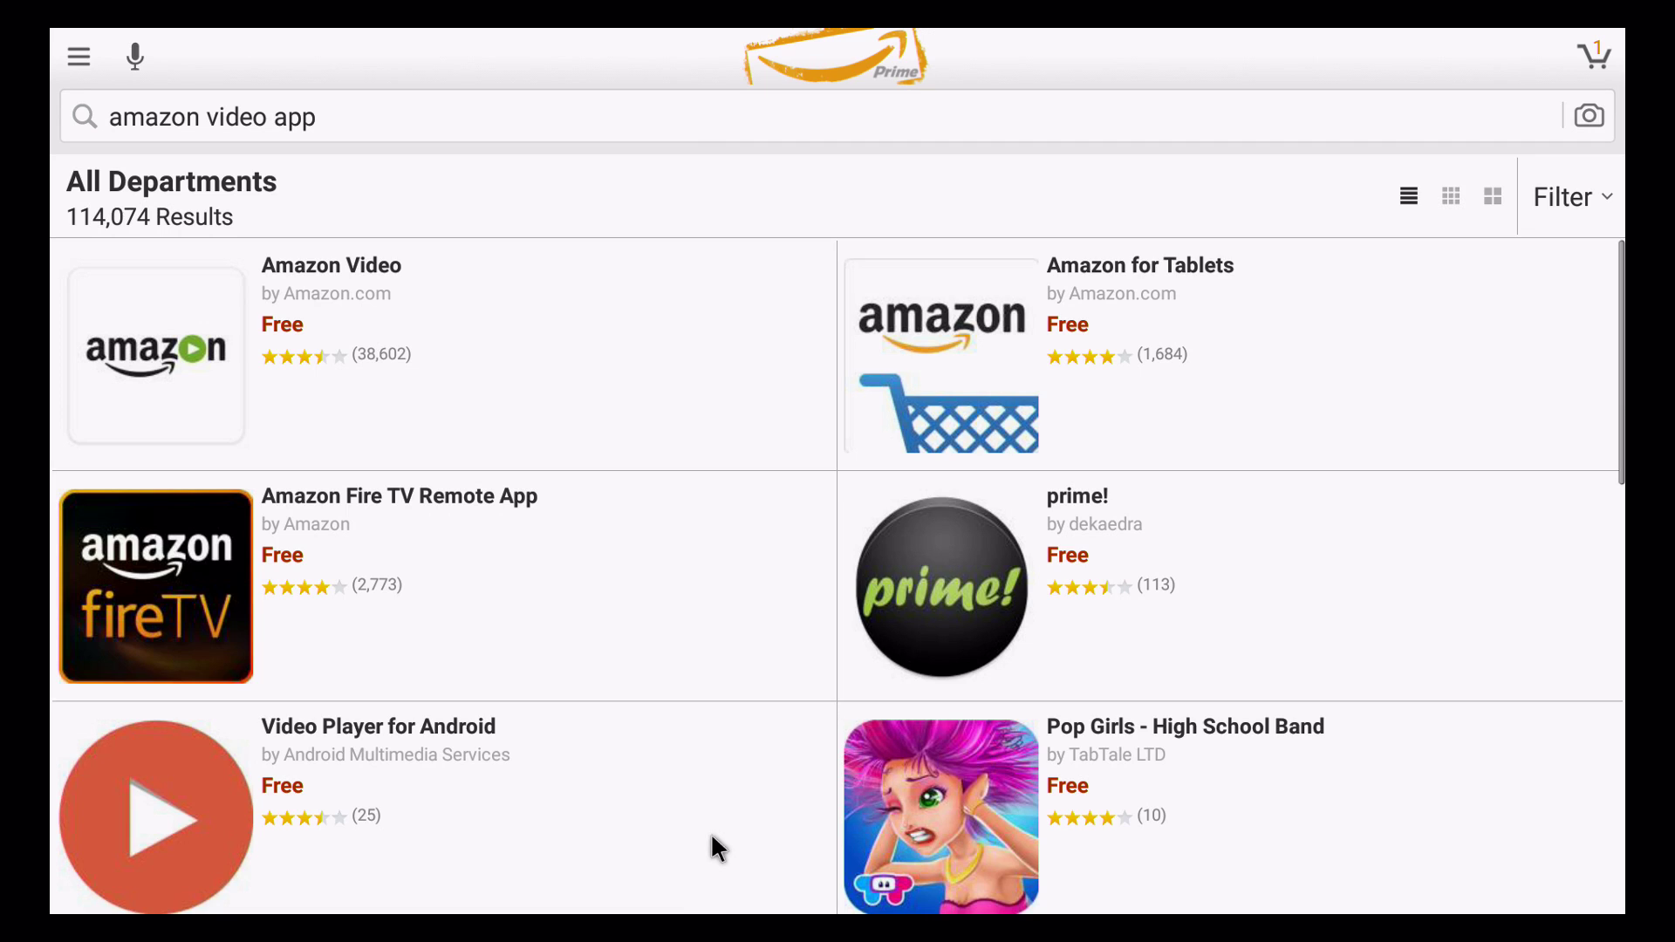
pyautogui.press('Escape')
pyautogui.press('Escape')
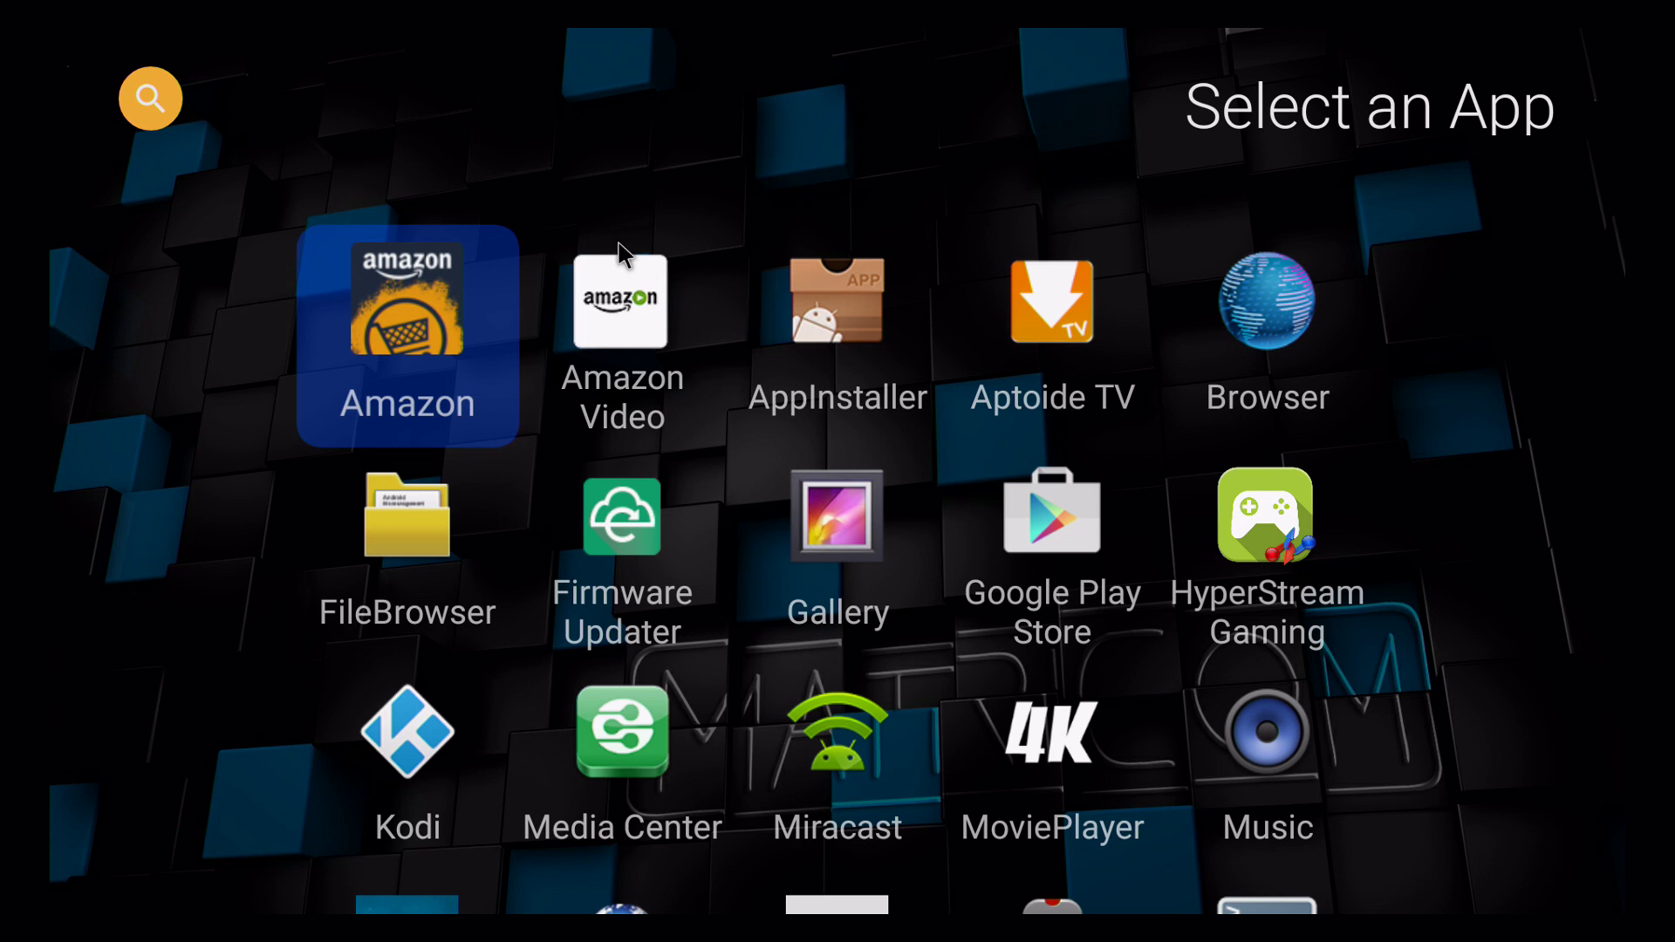
pyautogui.press('Right')
pyautogui.press('Right')
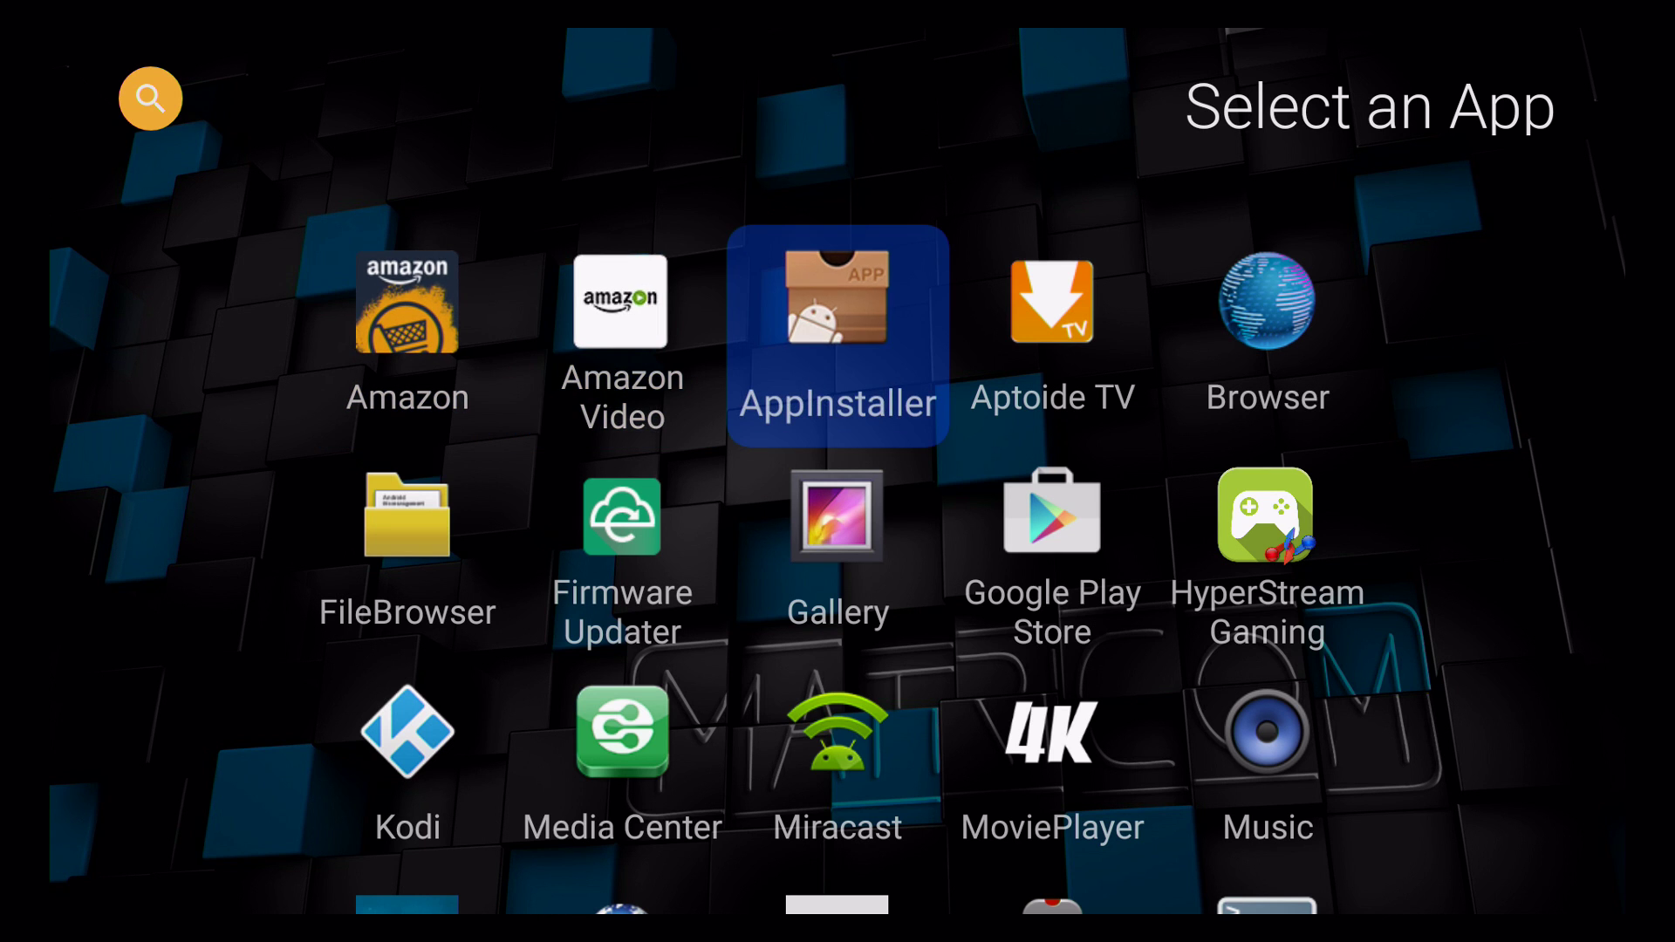
pyautogui.press('Down')
pyautogui.press('Down')
pyautogui.press('Down')
pyautogui.press('Down')
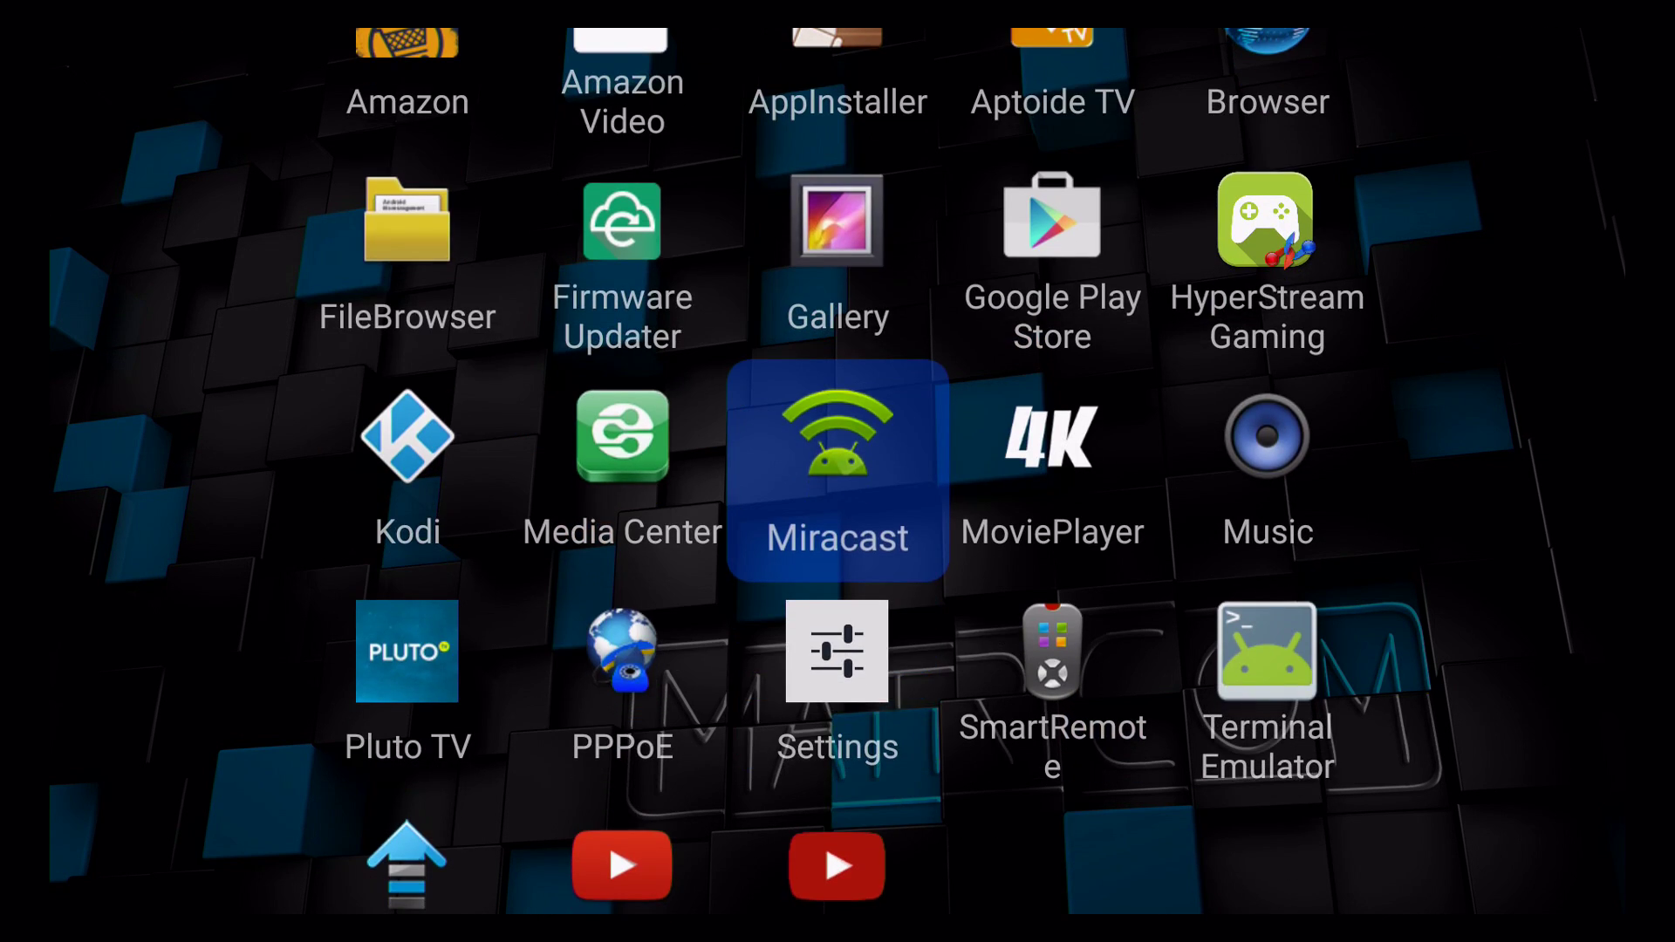
pyautogui.press('Left')
pyautogui.press('Left')
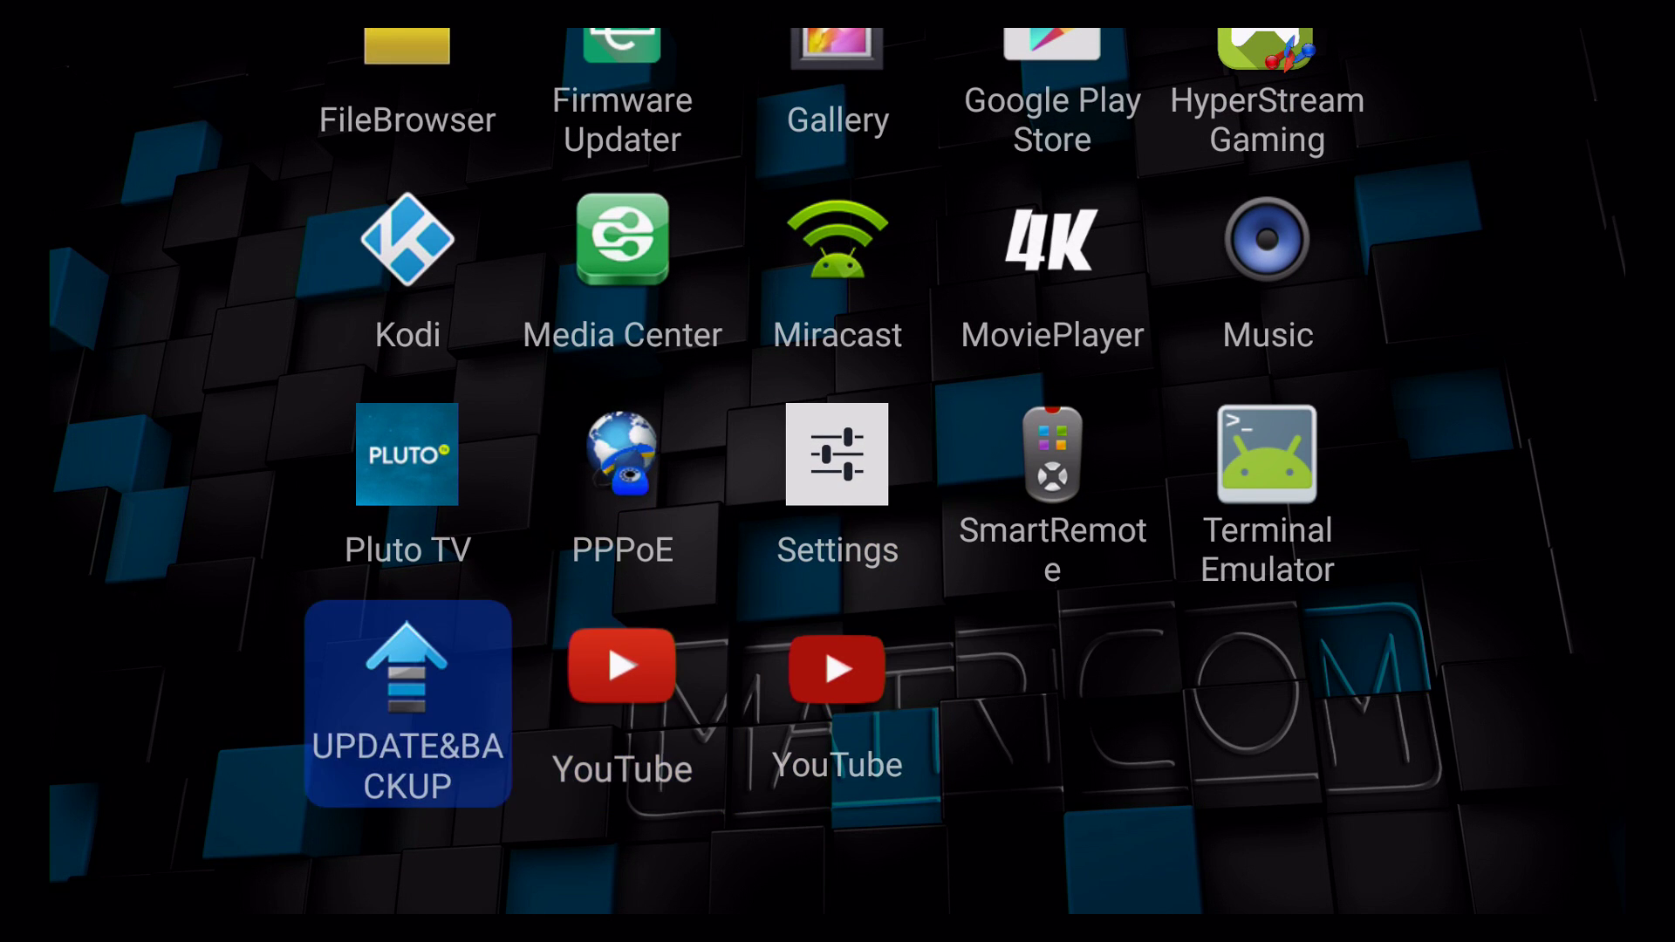
pyautogui.press('Up')
pyautogui.press('Up')
pyautogui.press('Up')
pyautogui.press('Up')
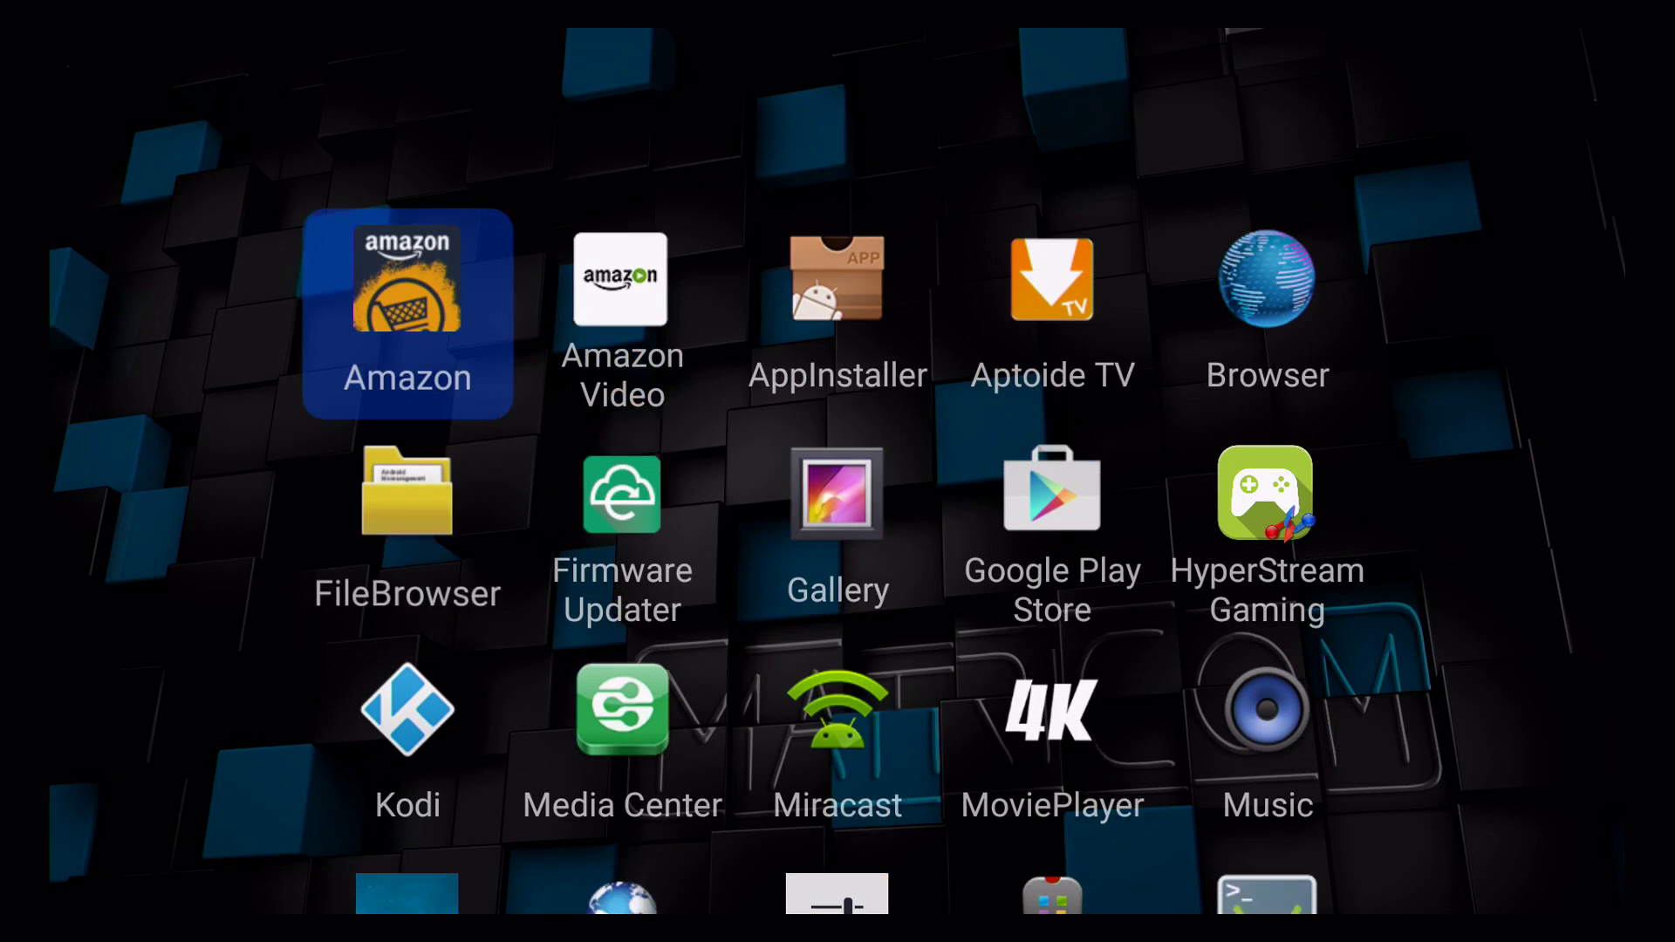
pyautogui.press('Right')
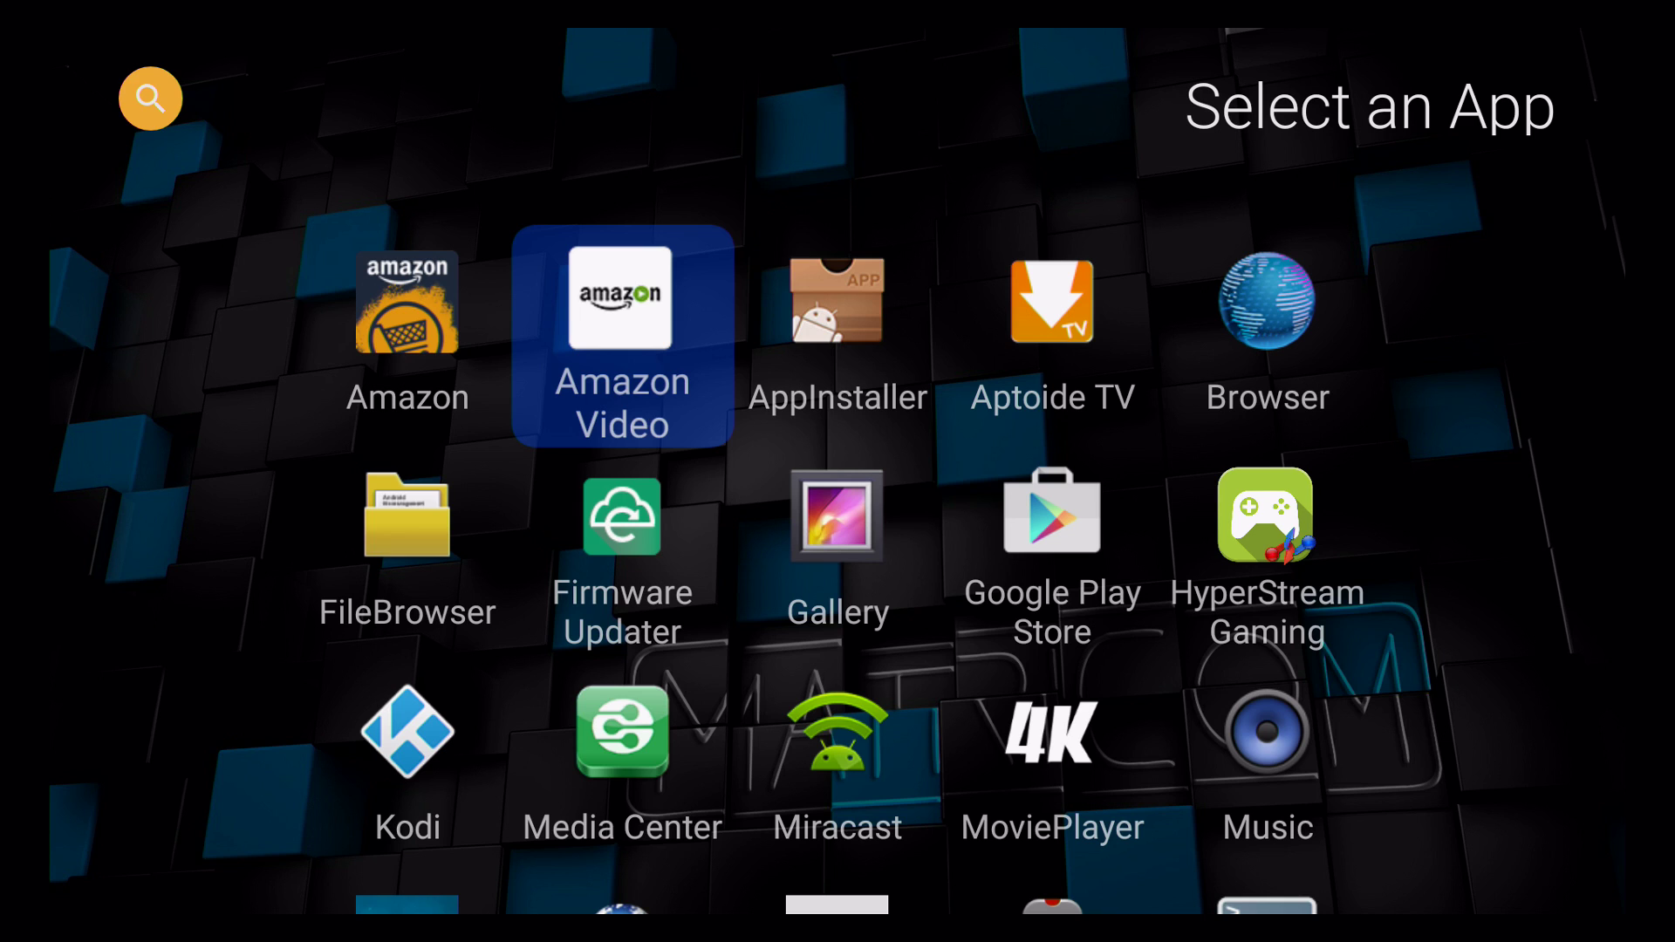
pyautogui.press('Right')
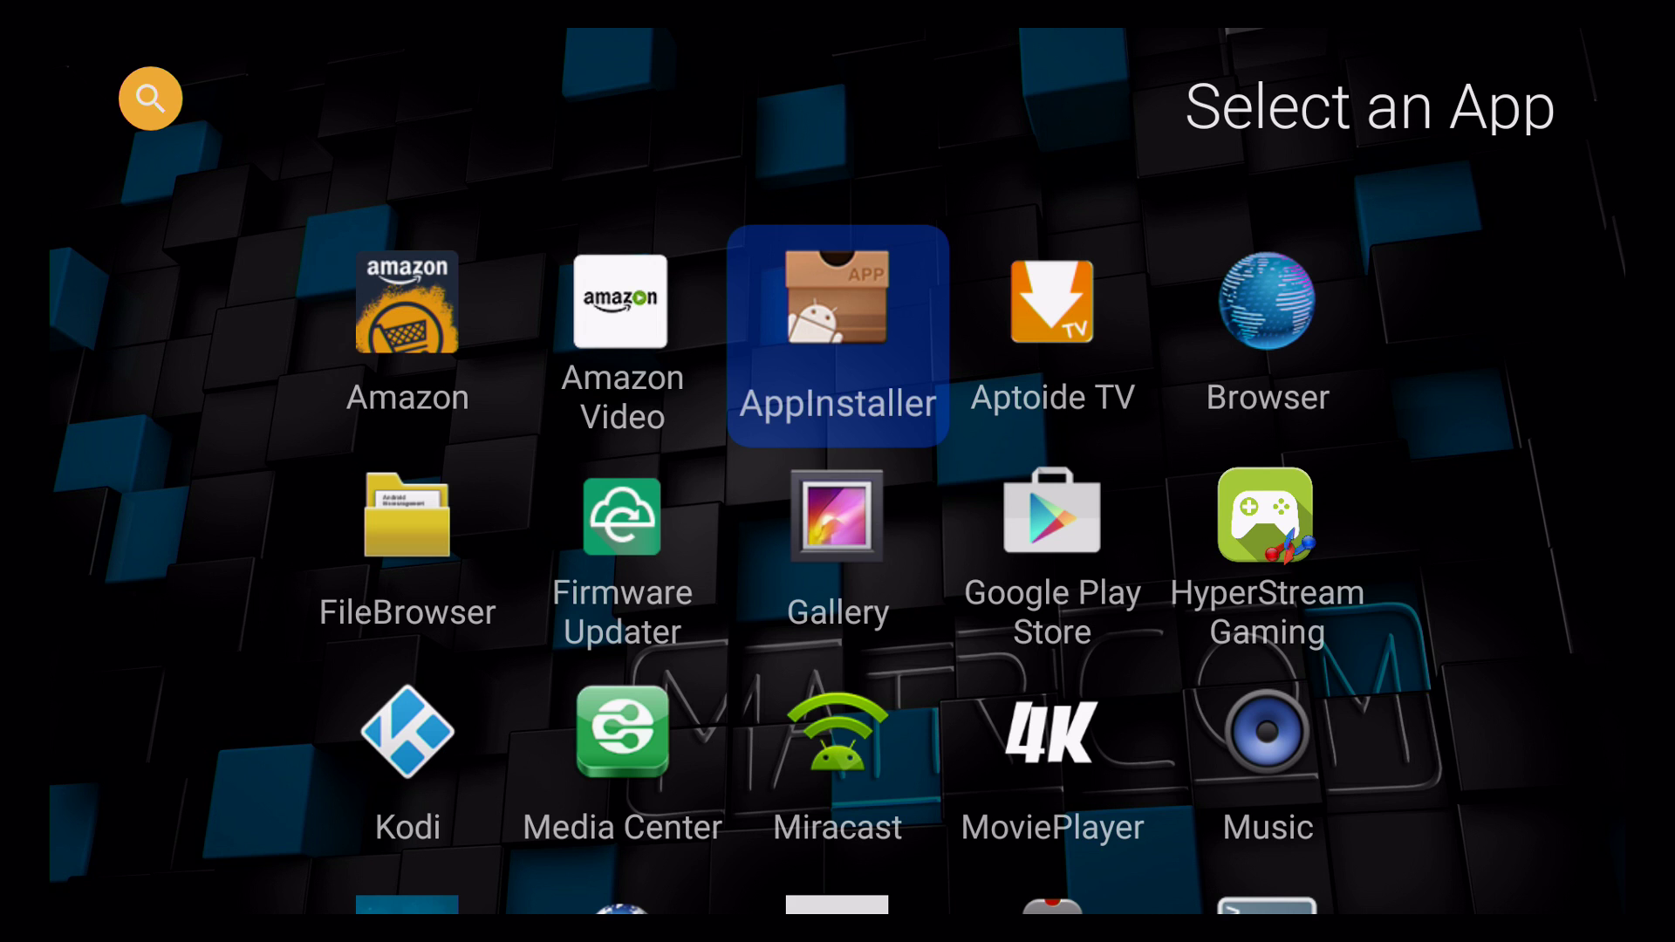
pyautogui.press('Right')
pyautogui.press('Down')
pyautogui.press('Left')
pyautogui.press('Left')
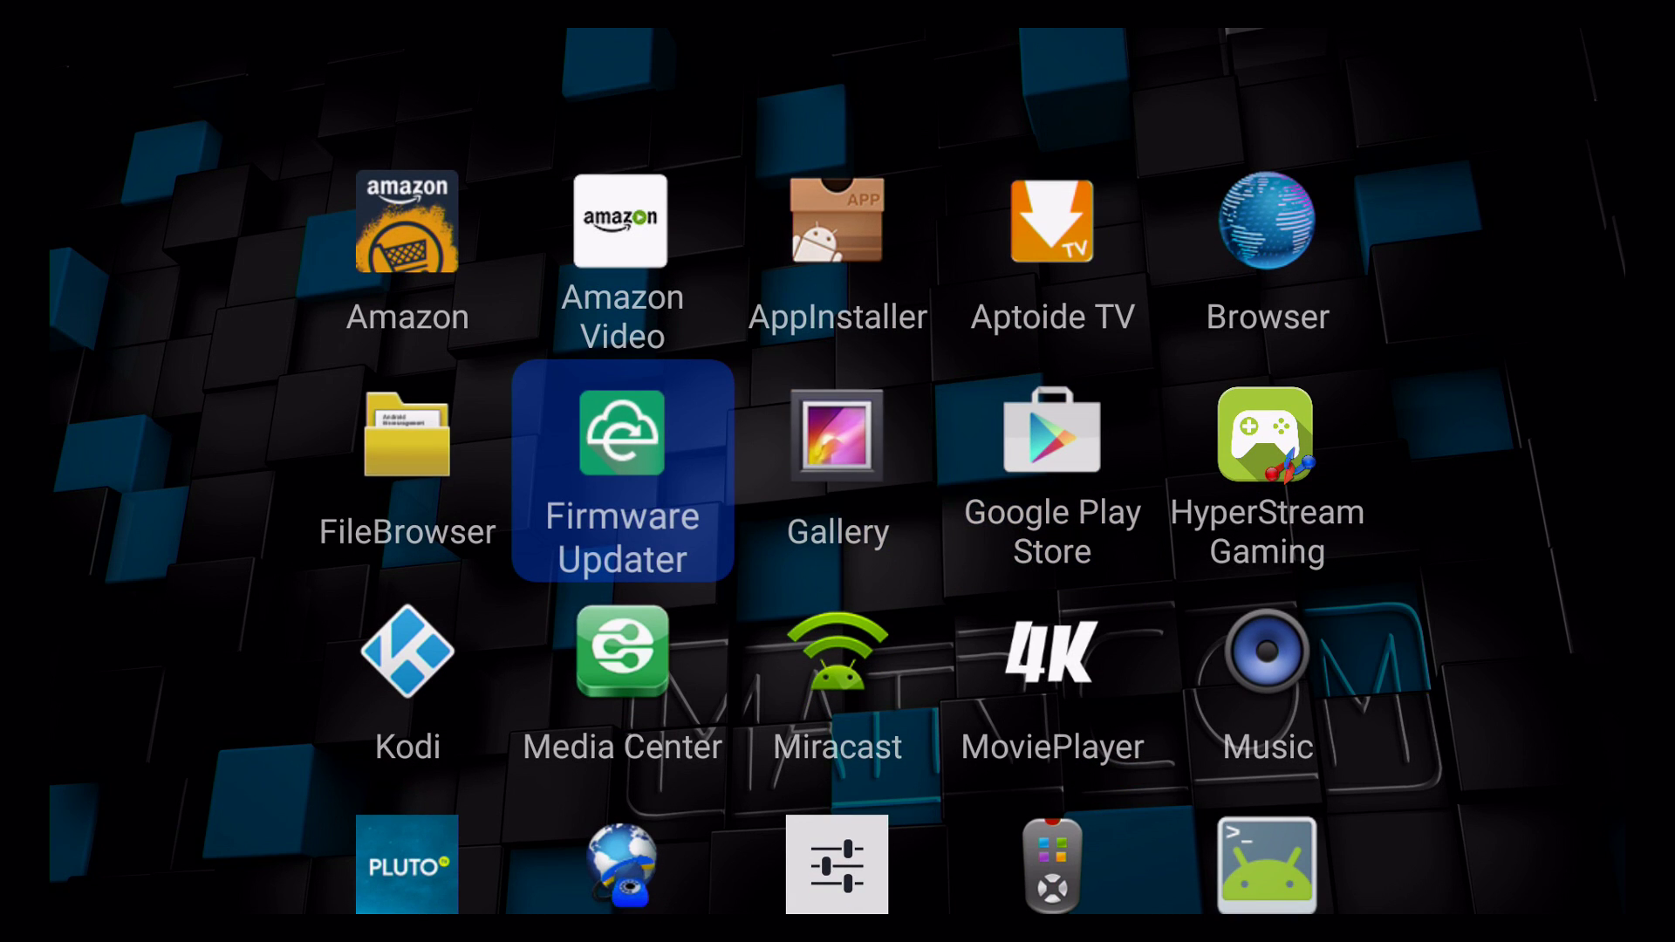
pyautogui.press('Left')
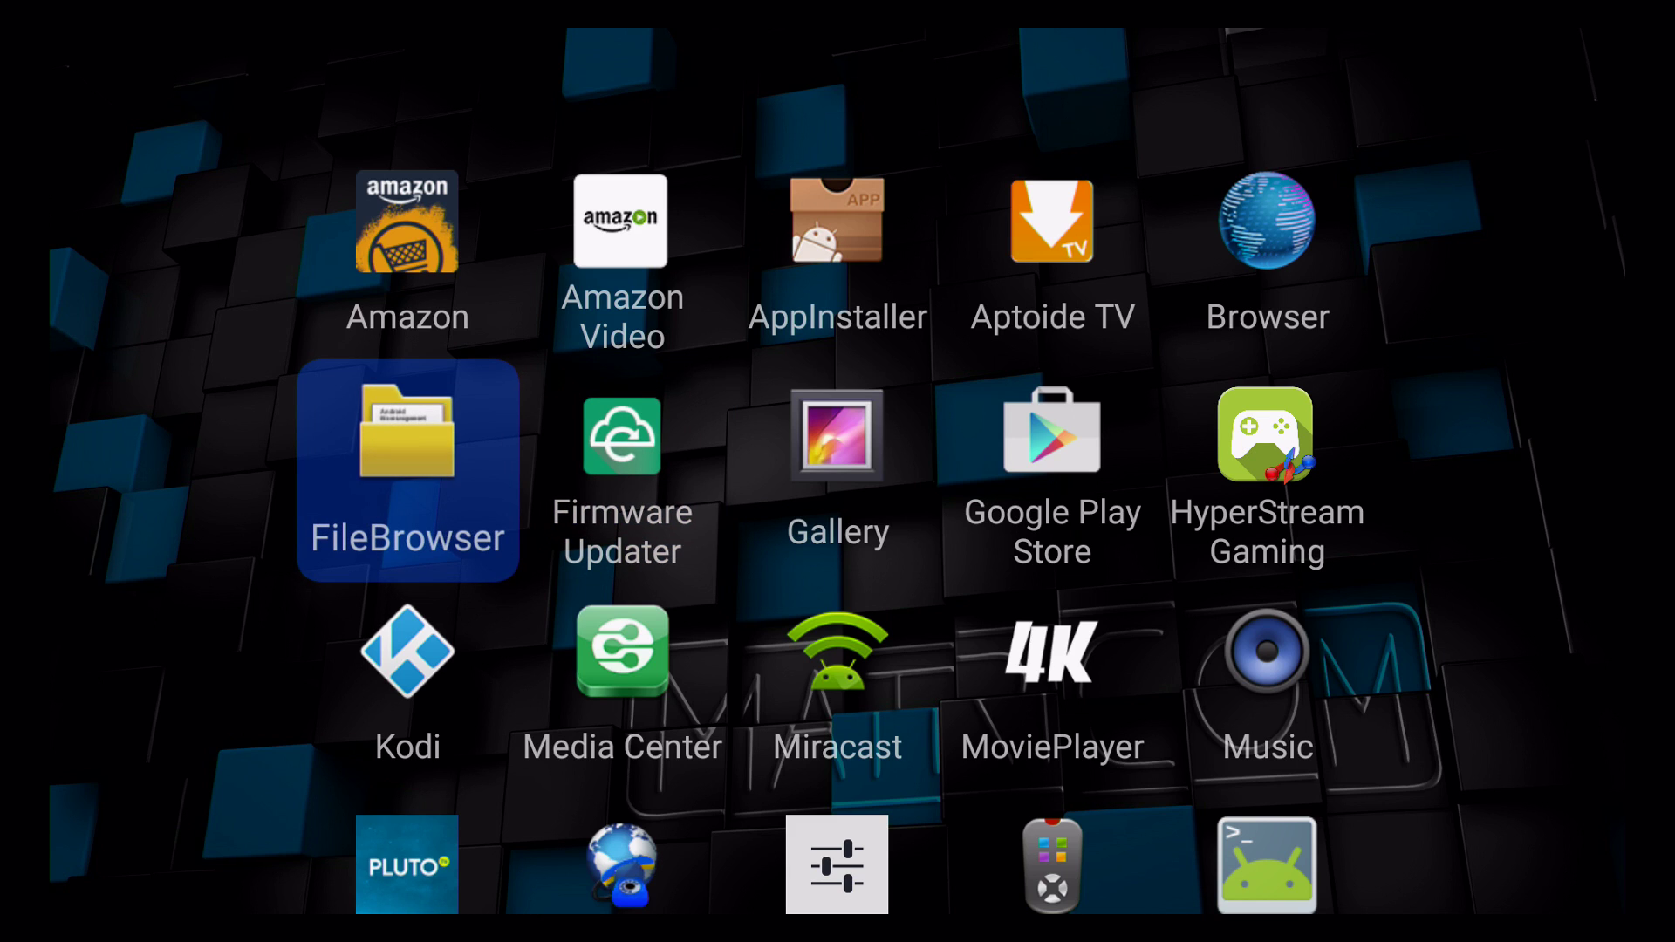